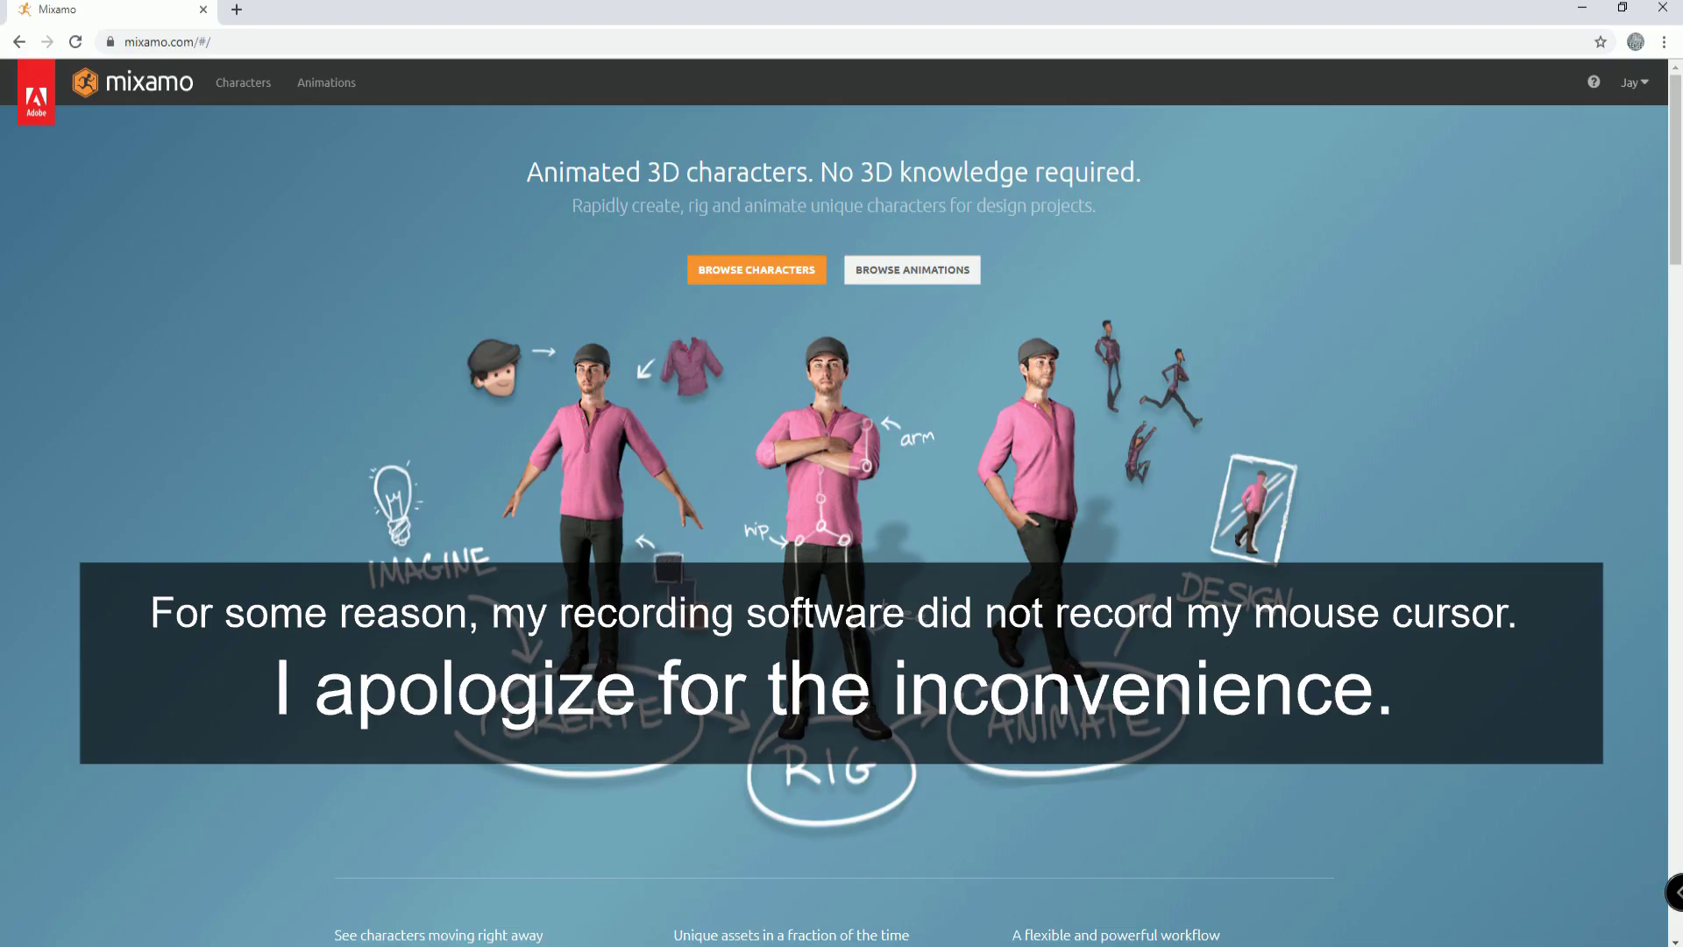
Step: Browse the character library and use Kachujin G Rosales as the new character
click(757, 269)
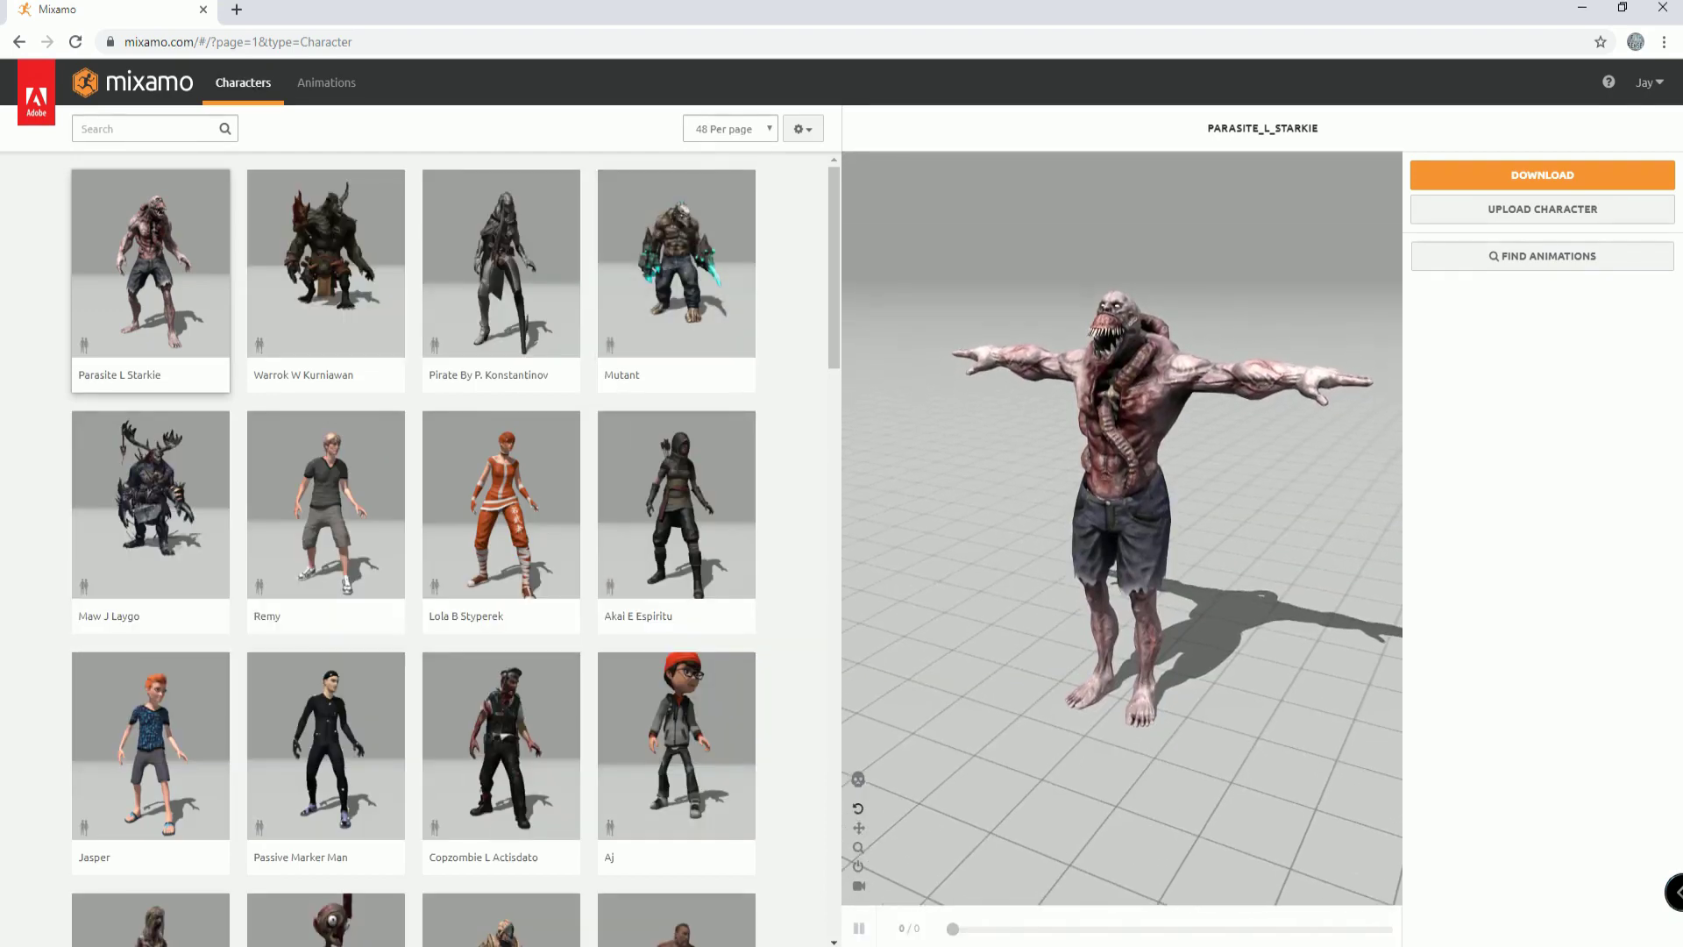
scroll(456, 548, down, 15)
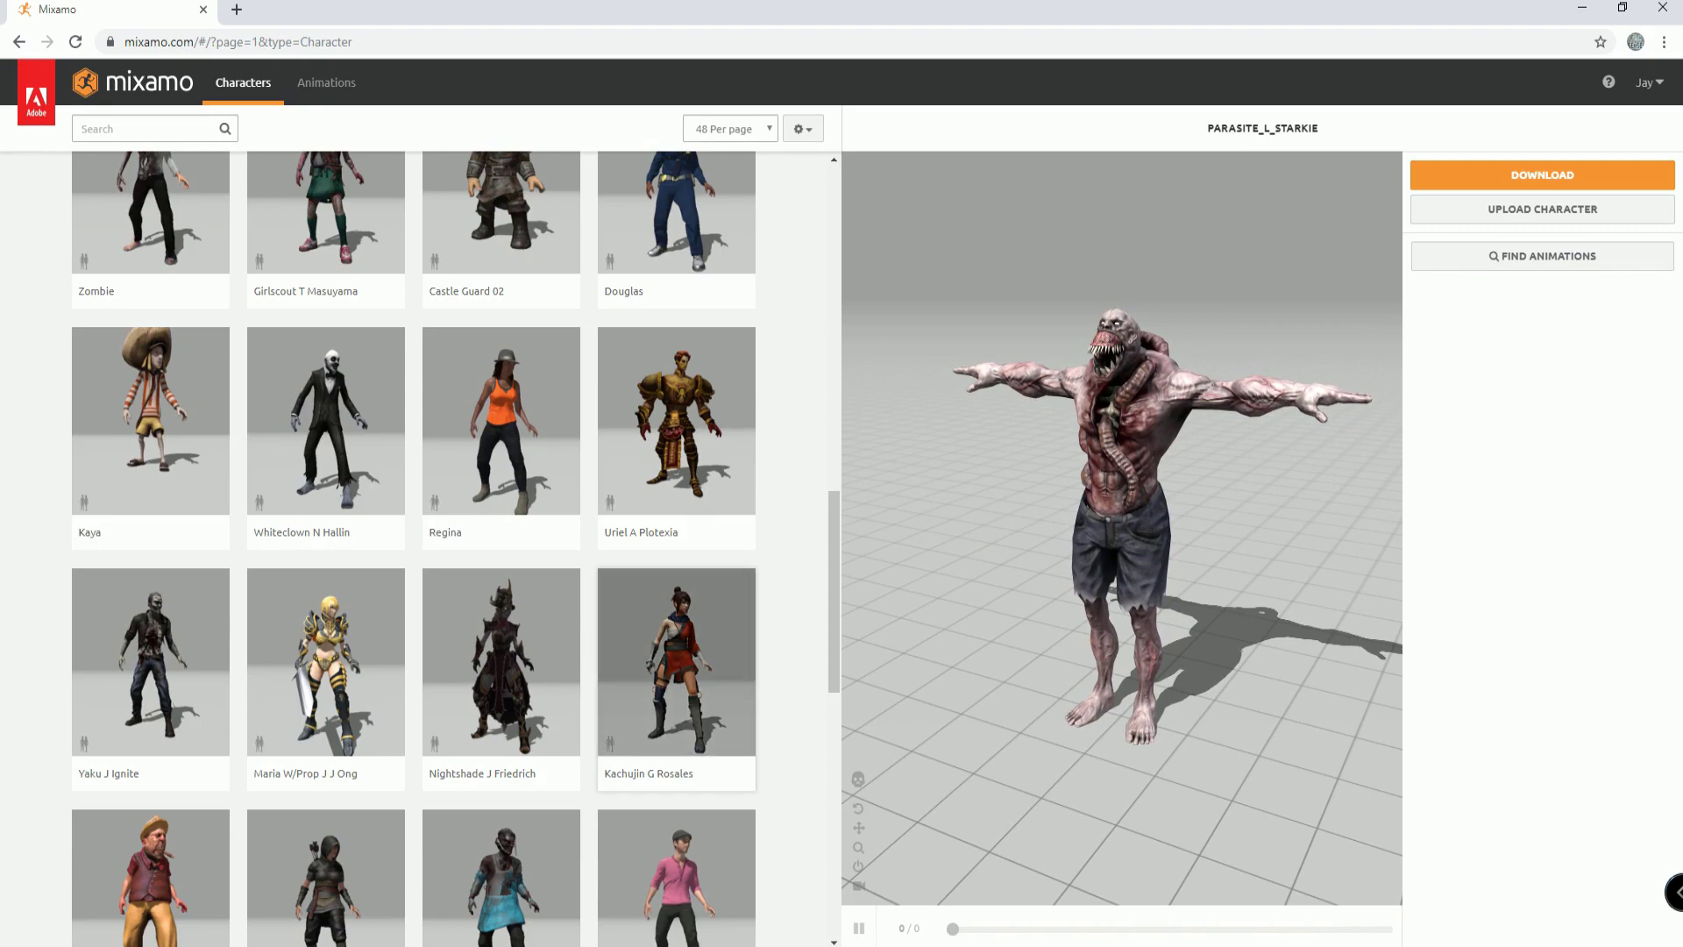
click(676, 666)
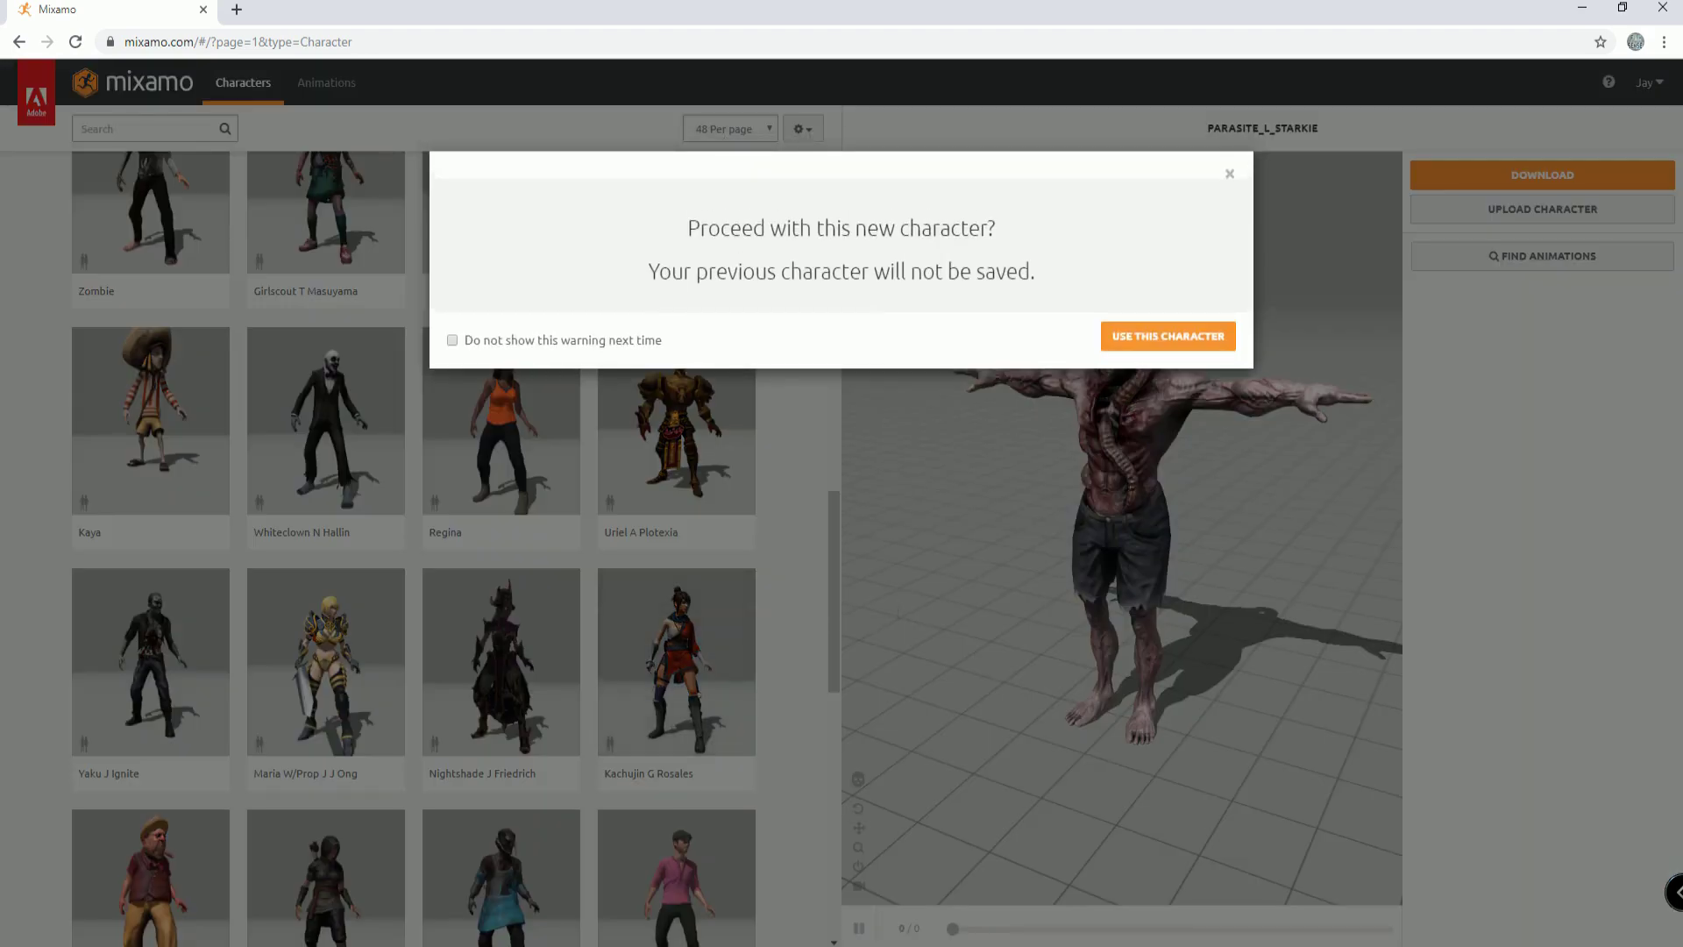
click(1175, 338)
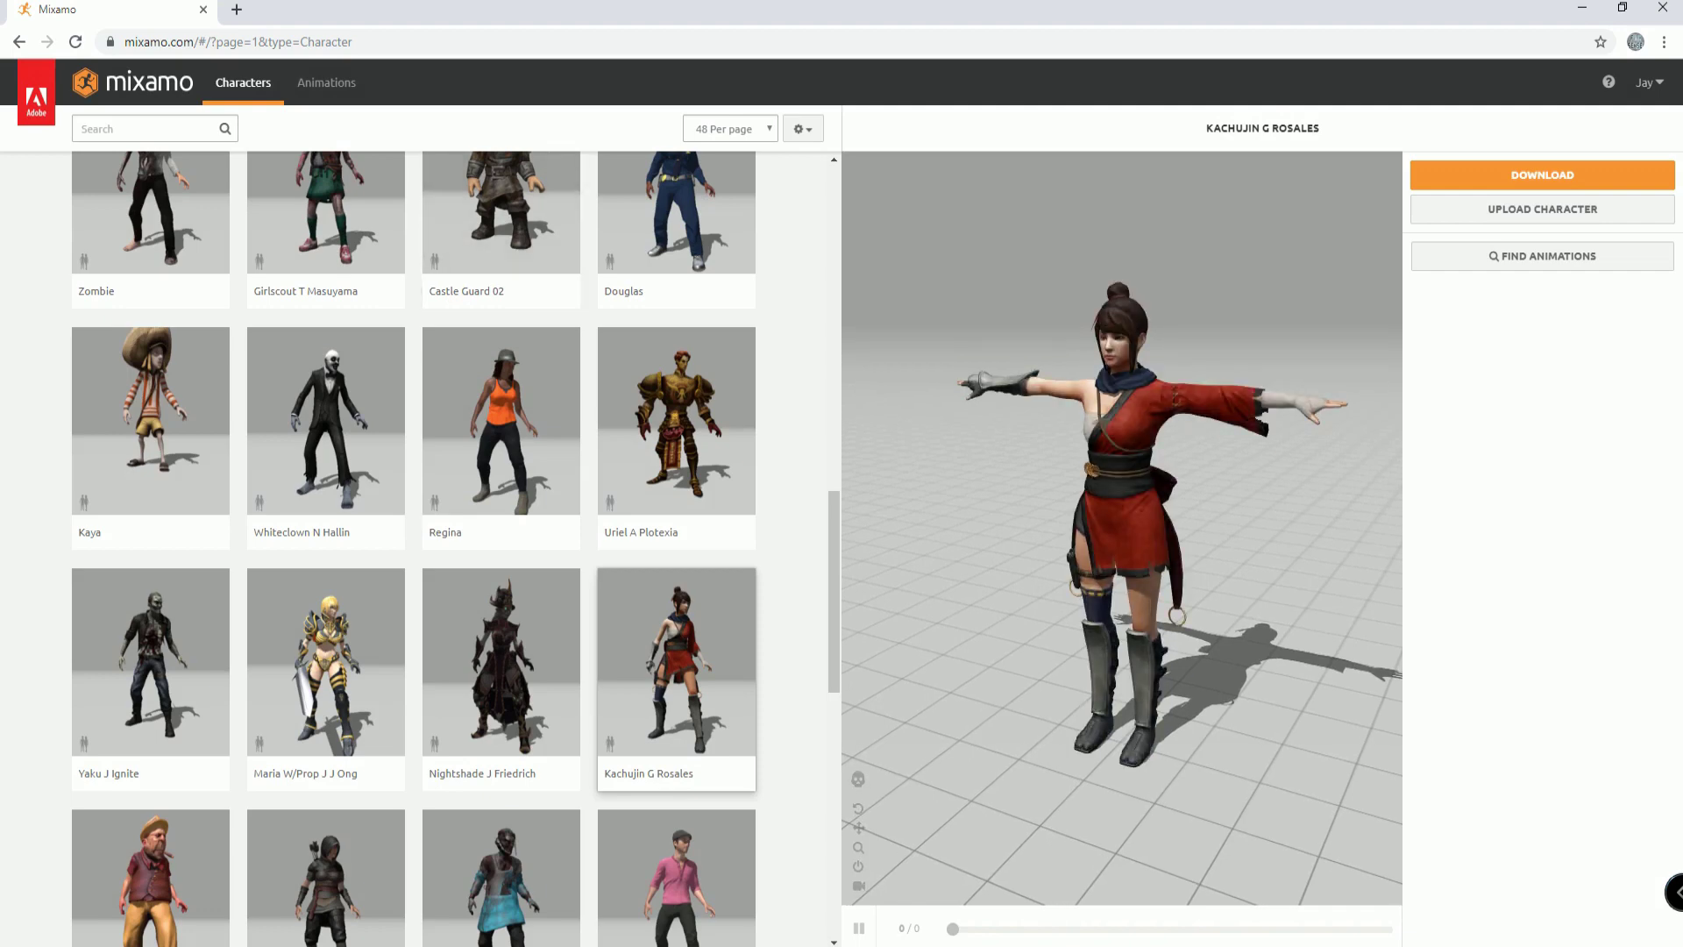
Step: Preview the Capoeira animation from the animation library on the character and remove it again
click(327, 82)
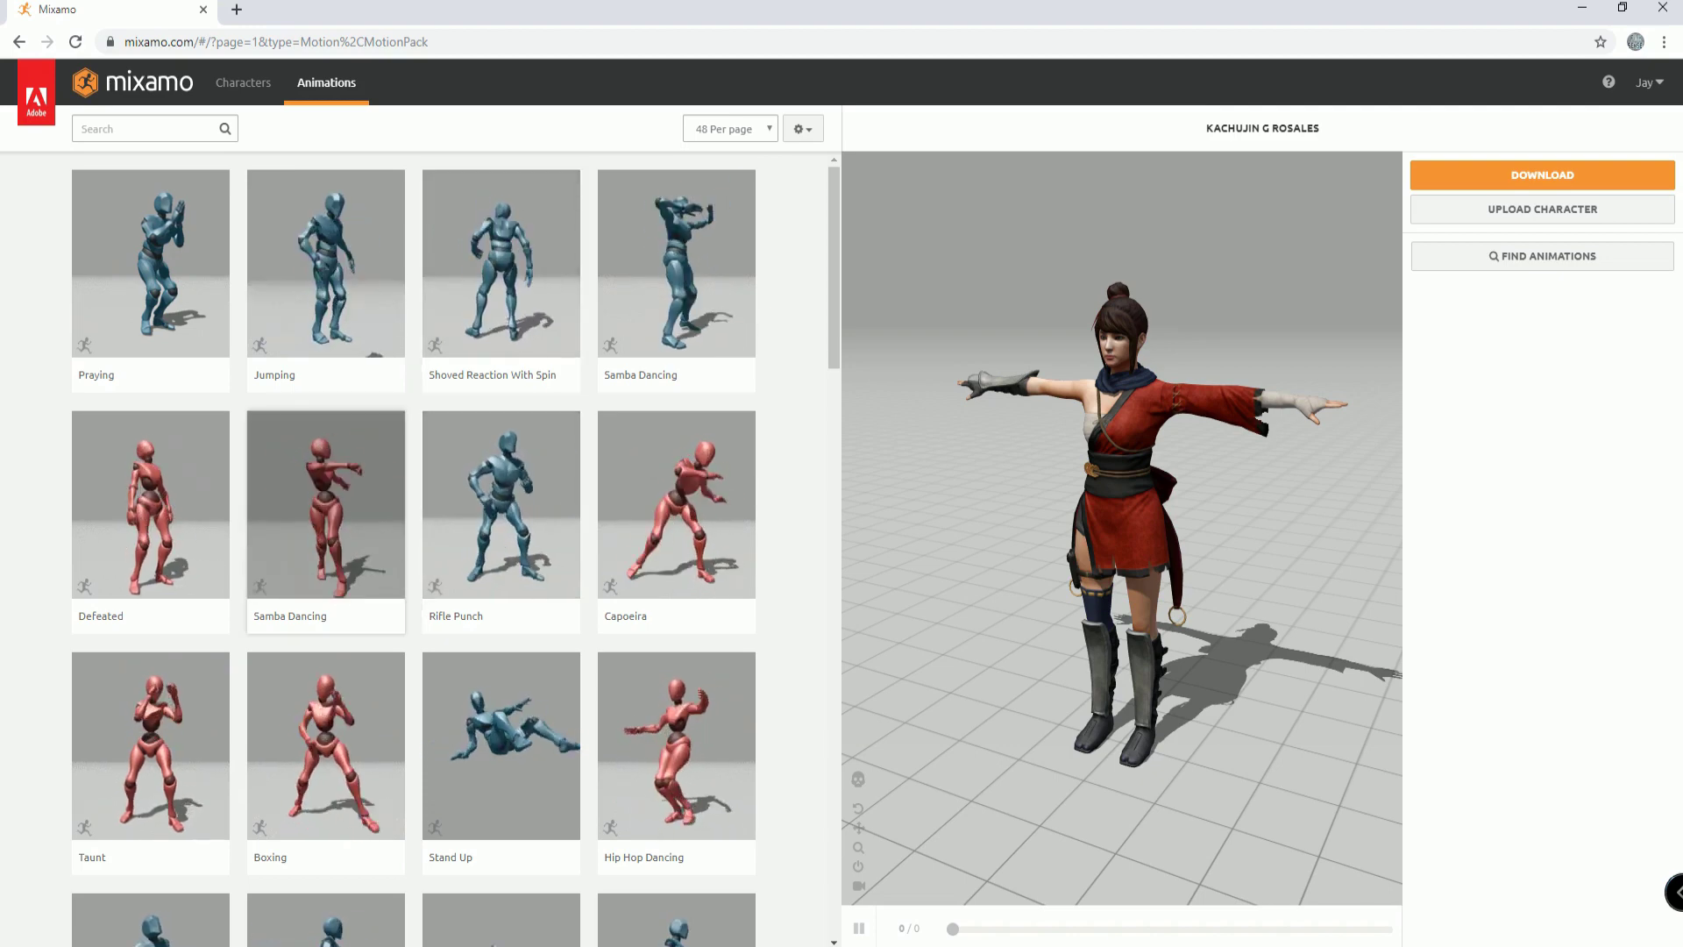
click(676, 518)
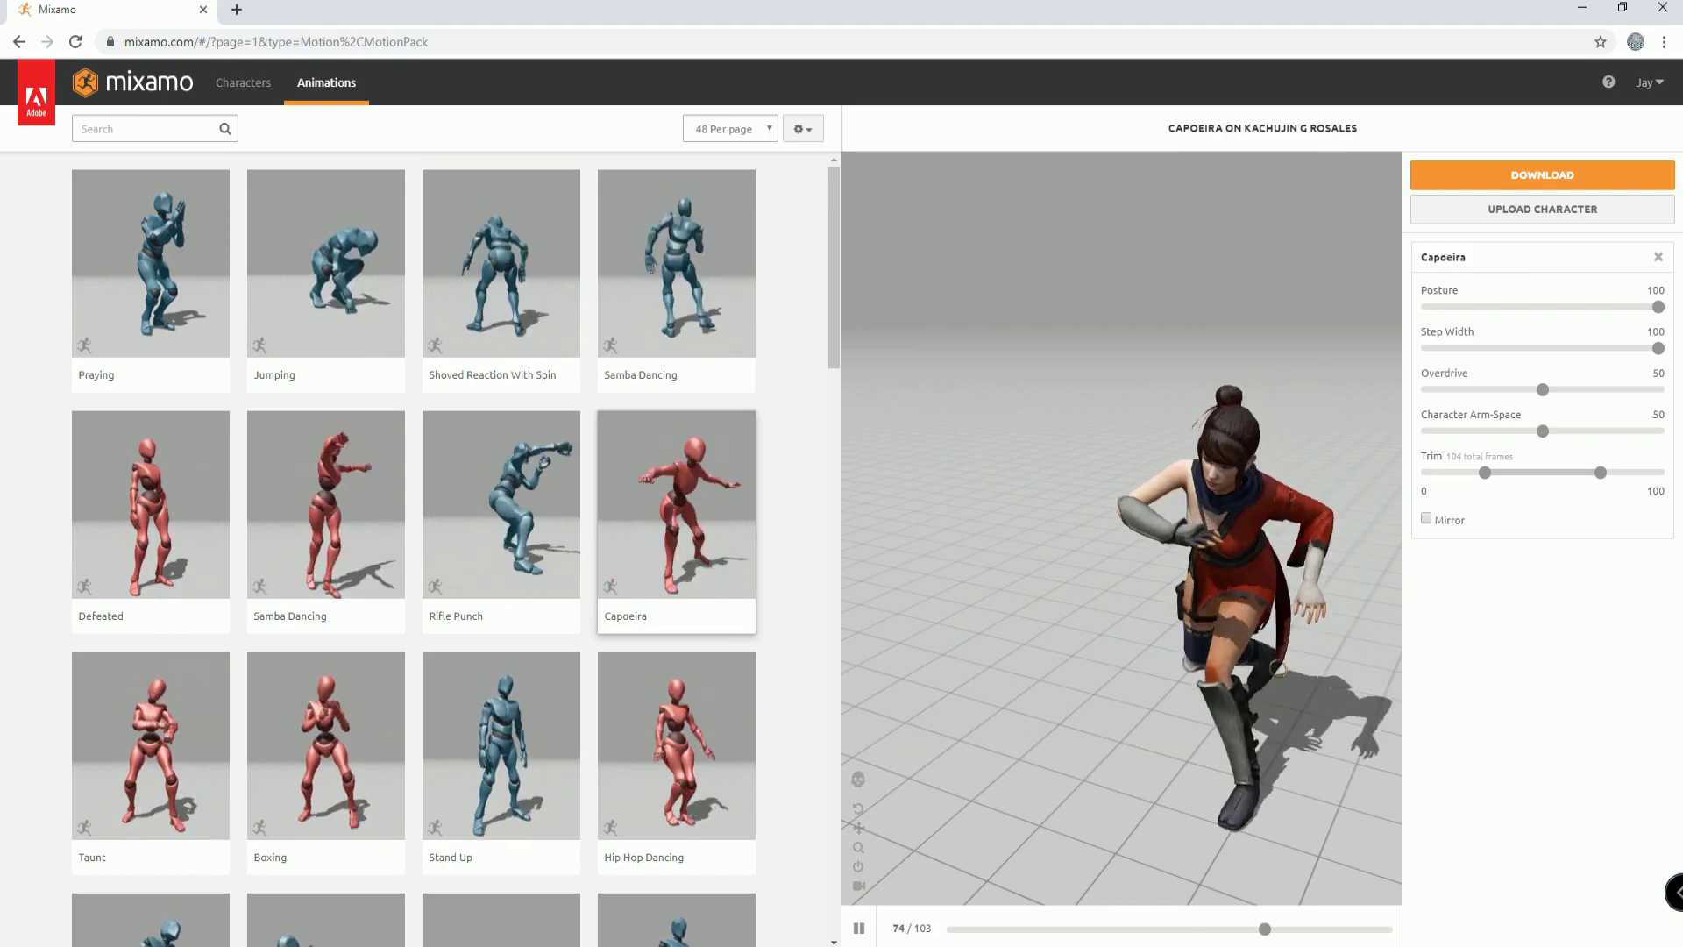
click(1657, 257)
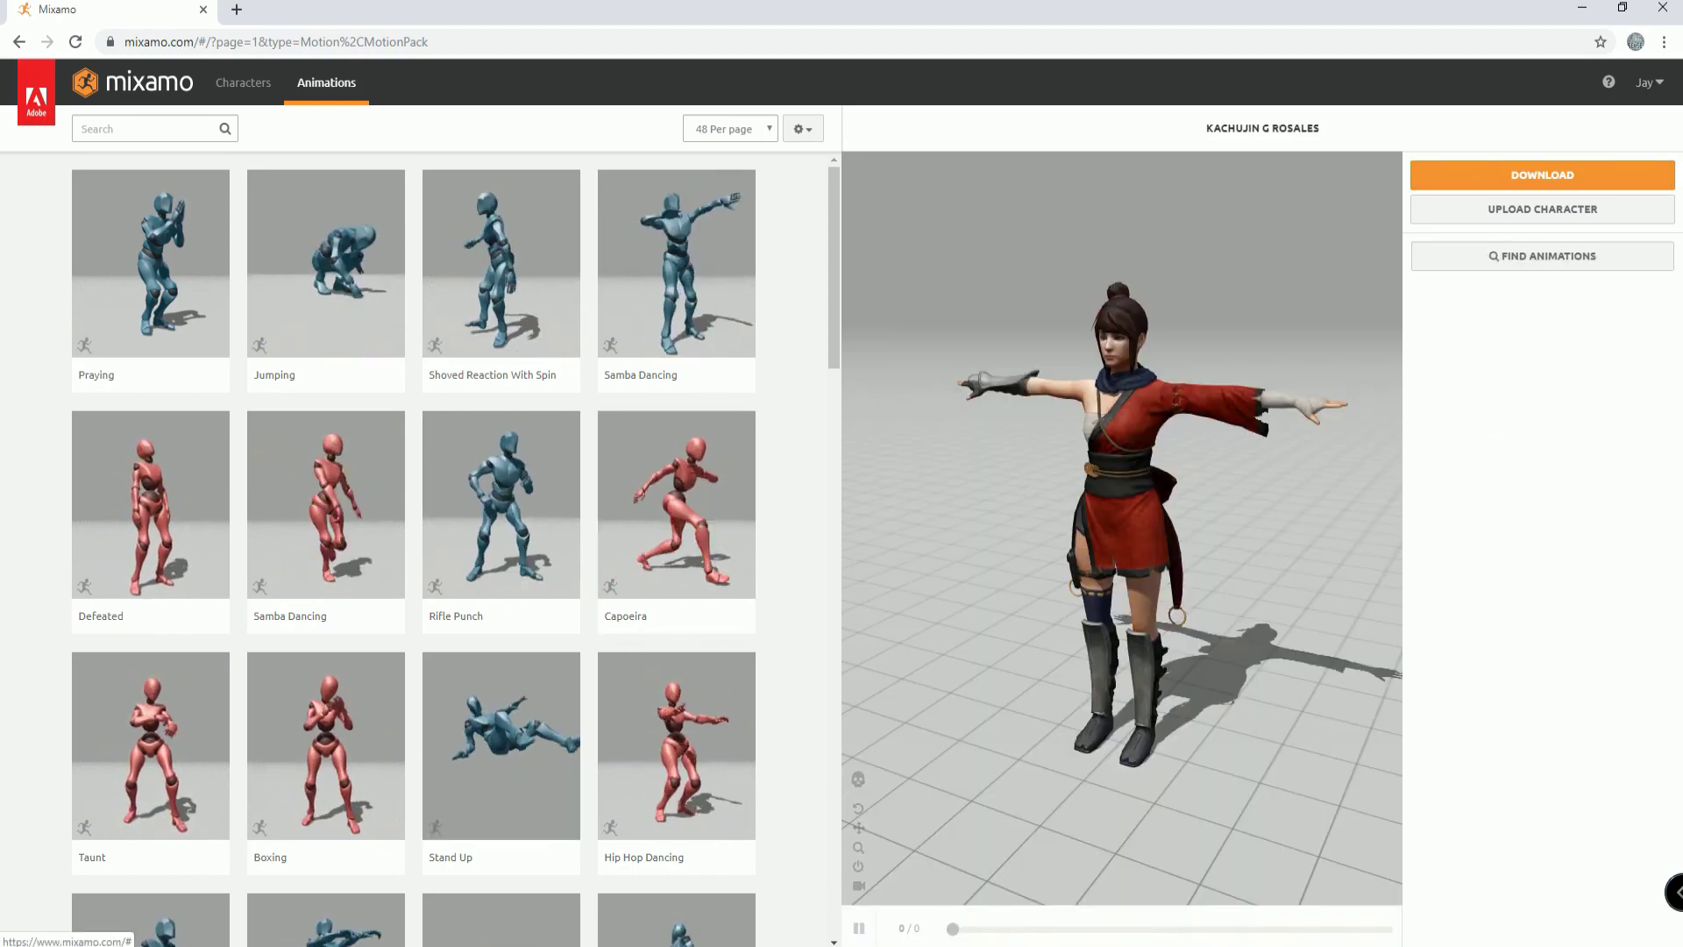
Step: Search the animation library for "pack" and apply the Breakdance Pack to the character
click(140, 128)
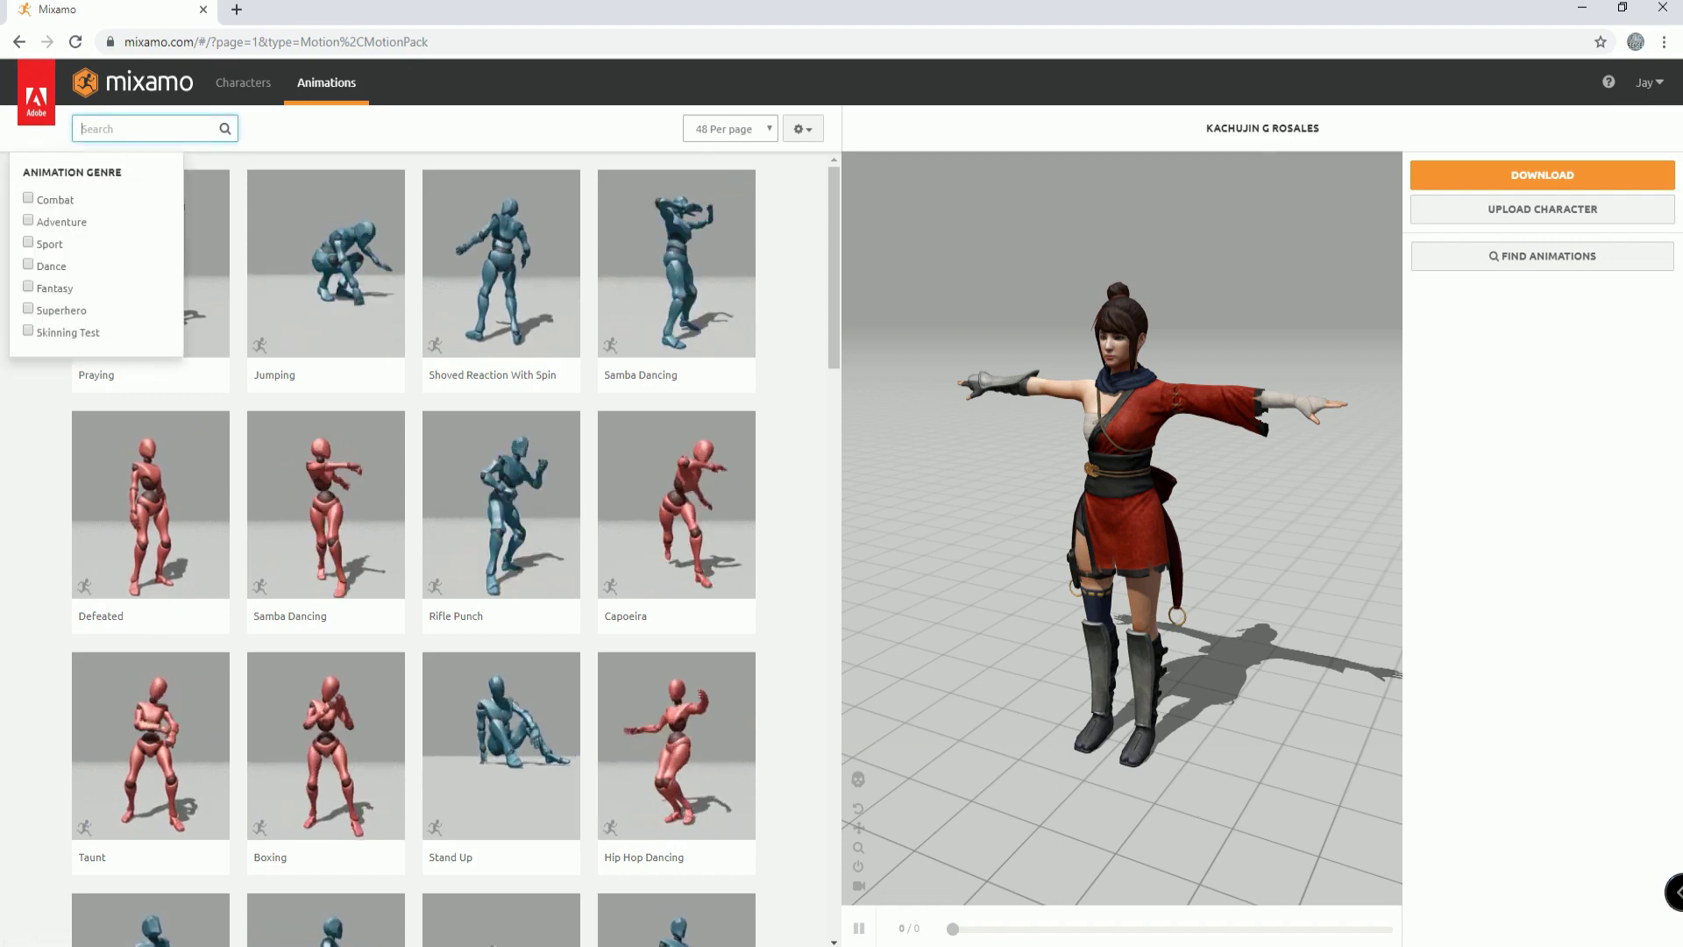
text(pack)
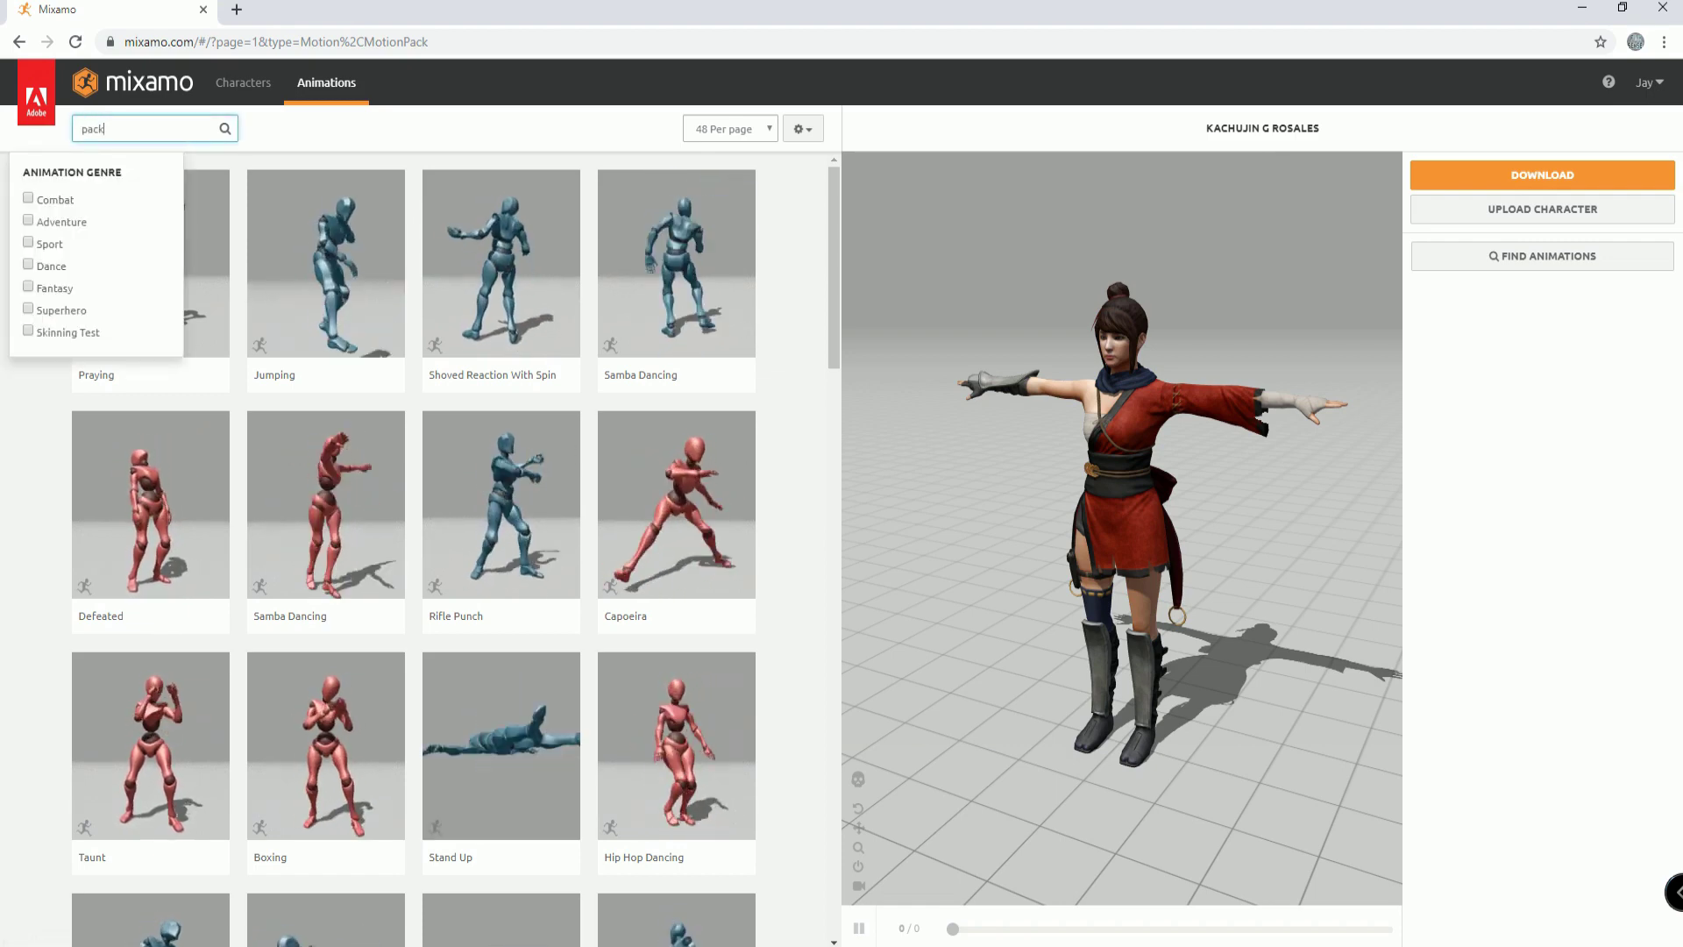
key(Return)
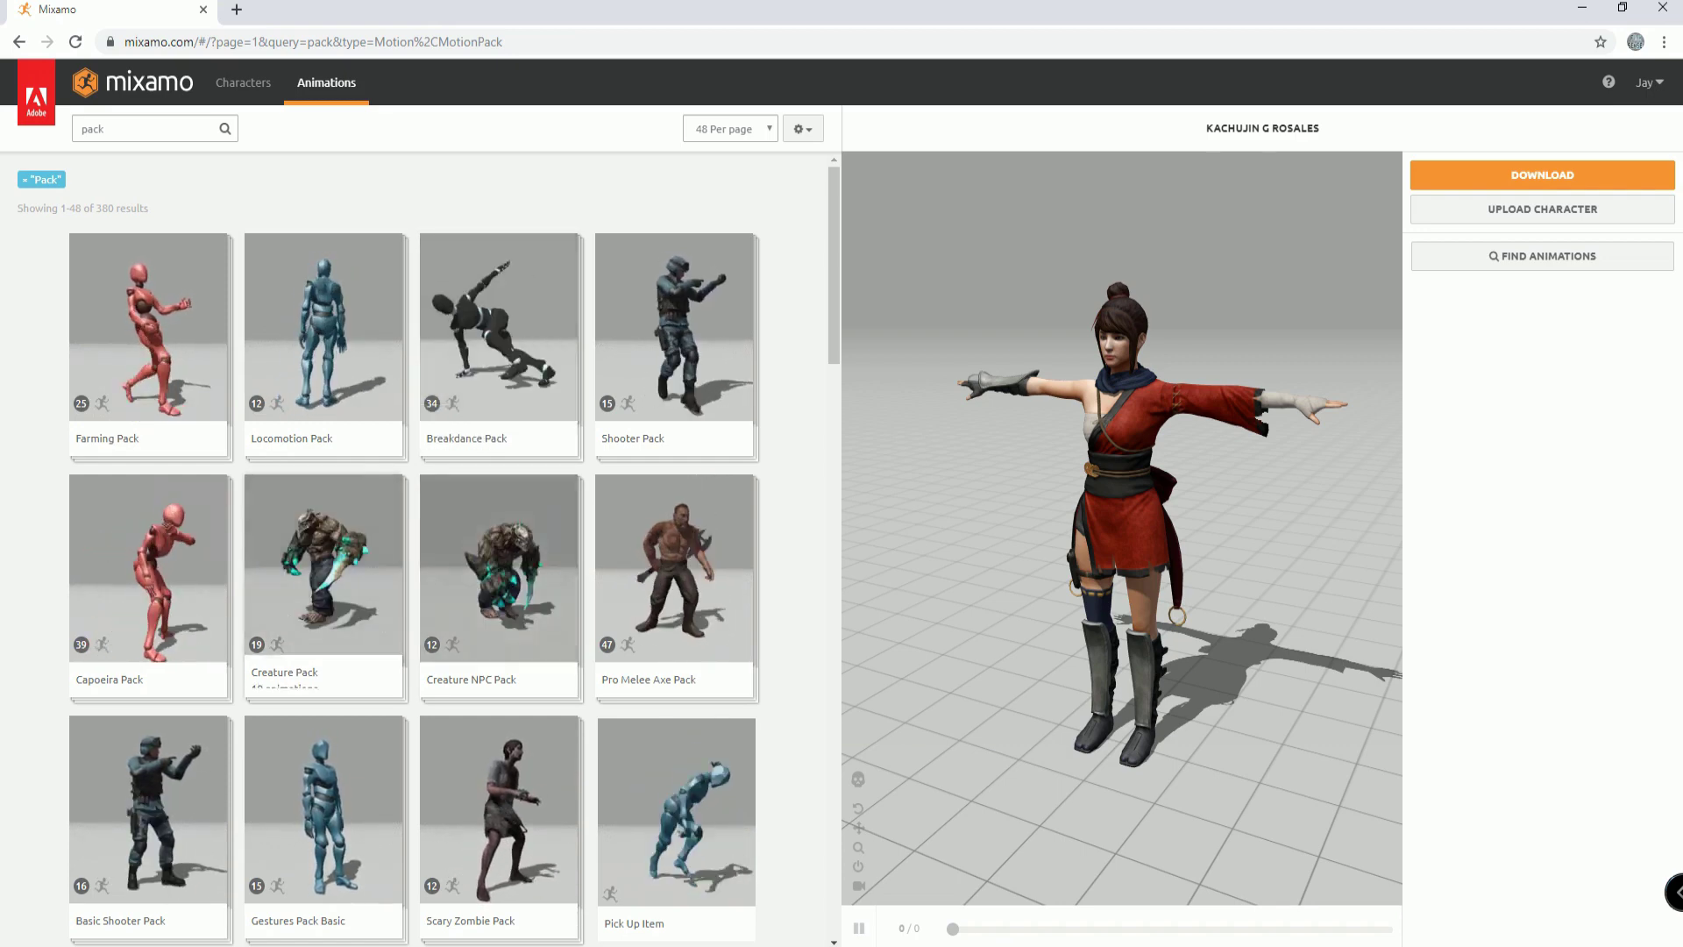
scroll(412, 548, down, 4)
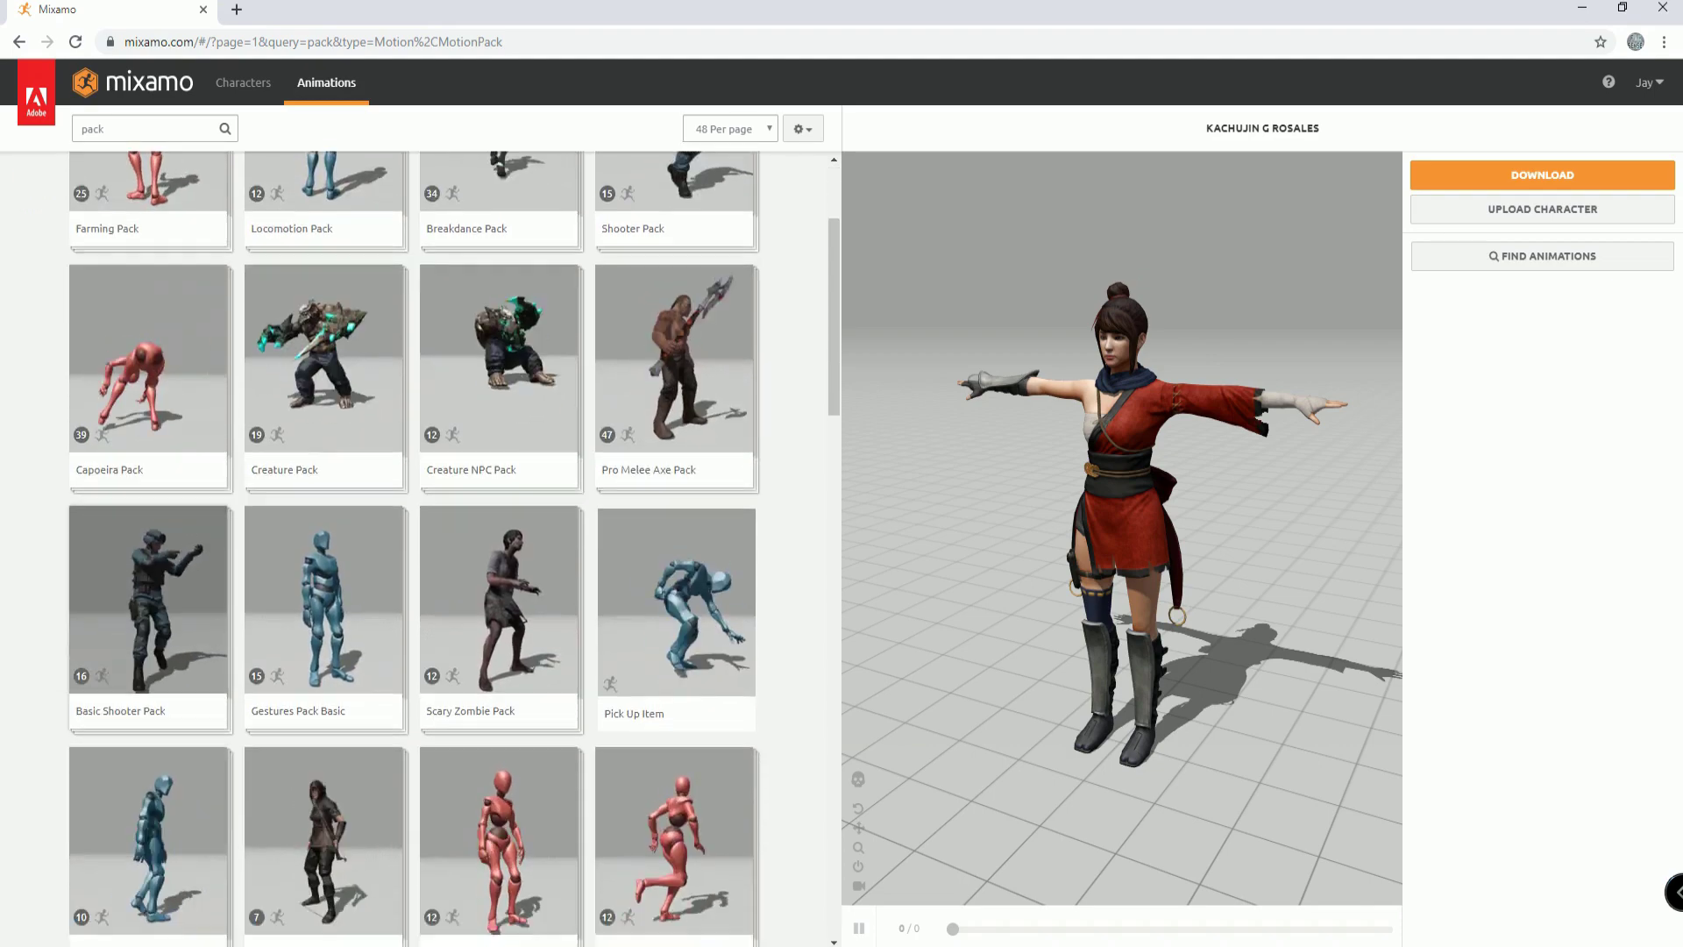
scroll(412, 548, down, 5)
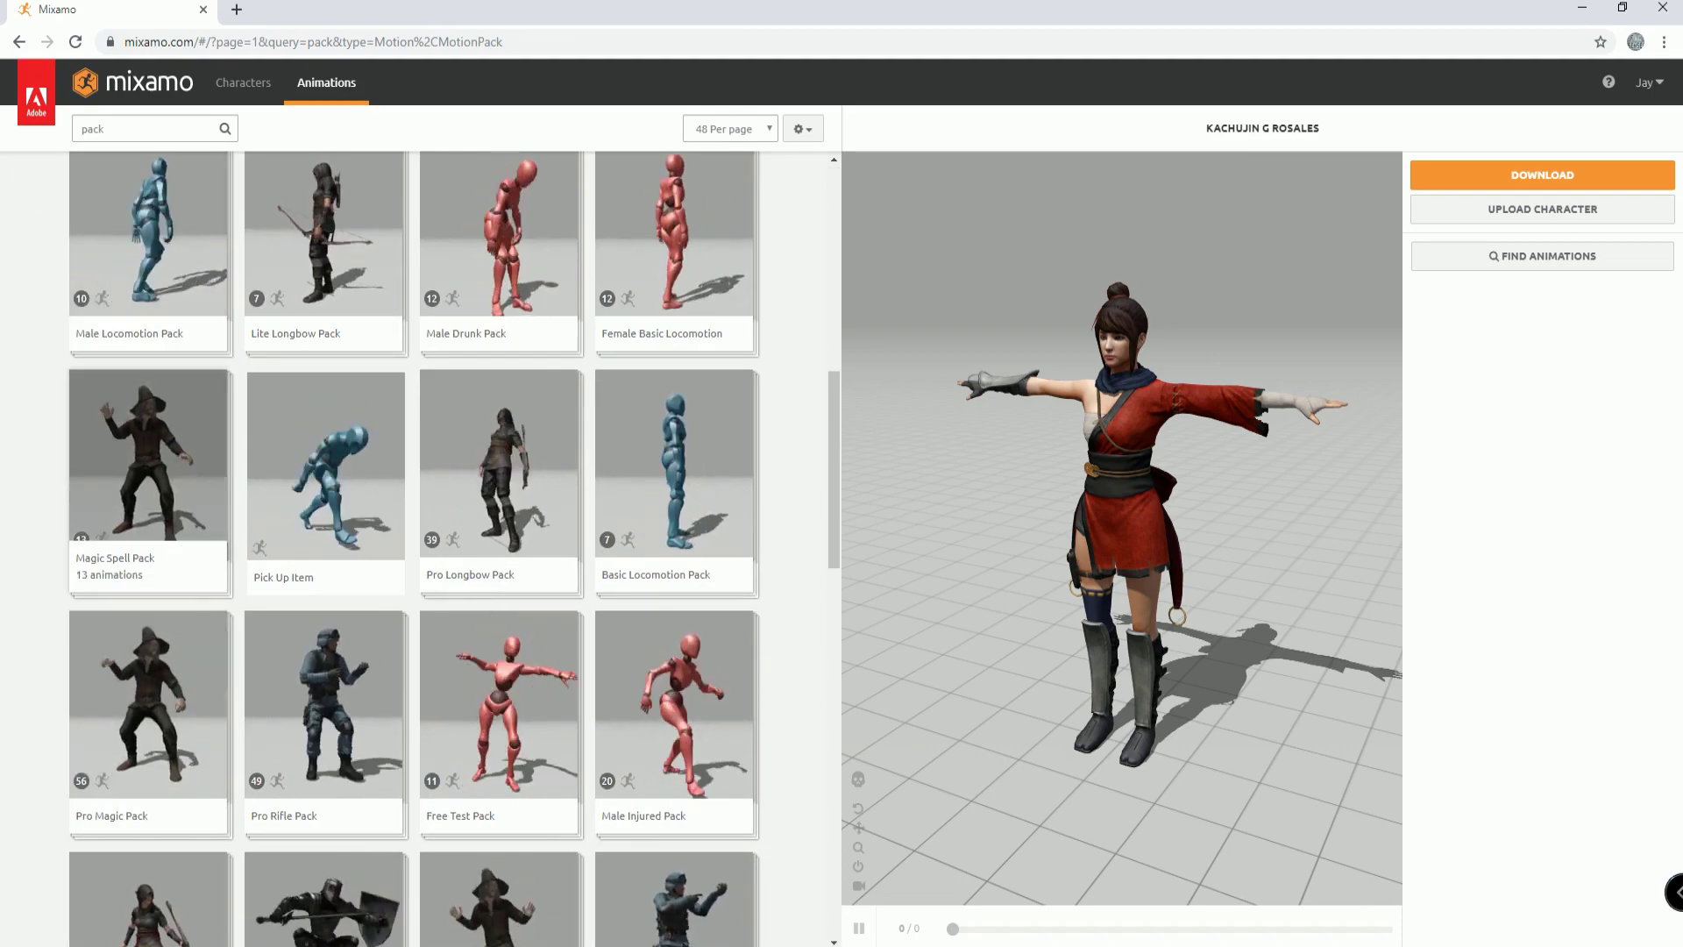
scroll(412, 548, up, 9)
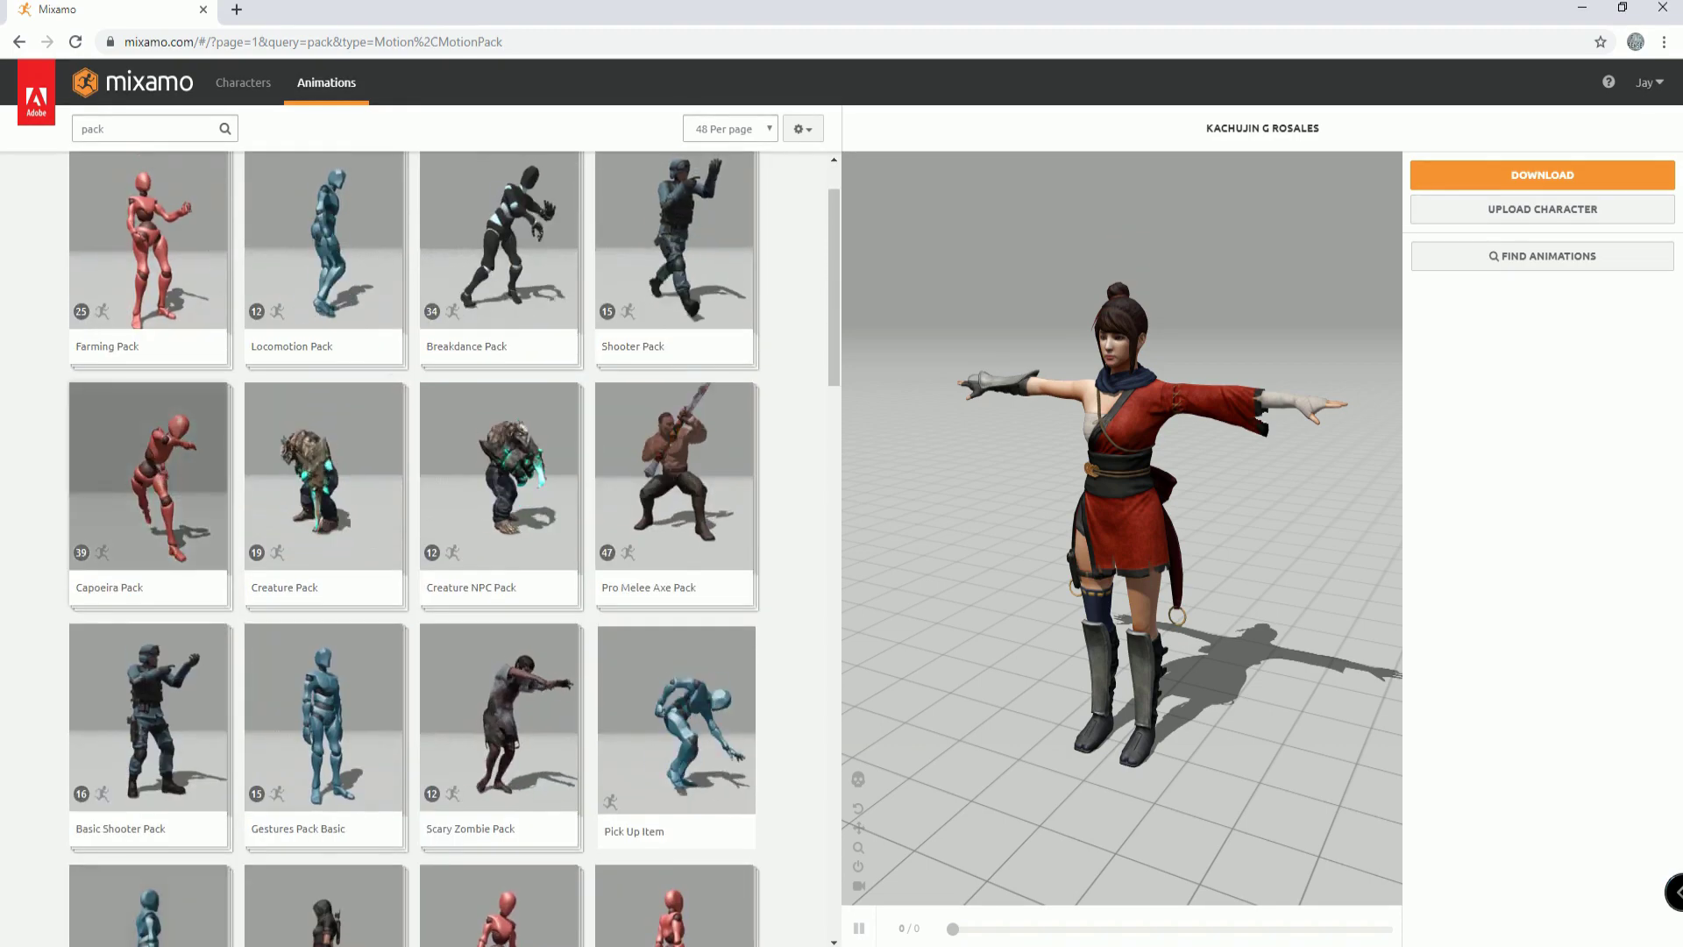
click(499, 344)
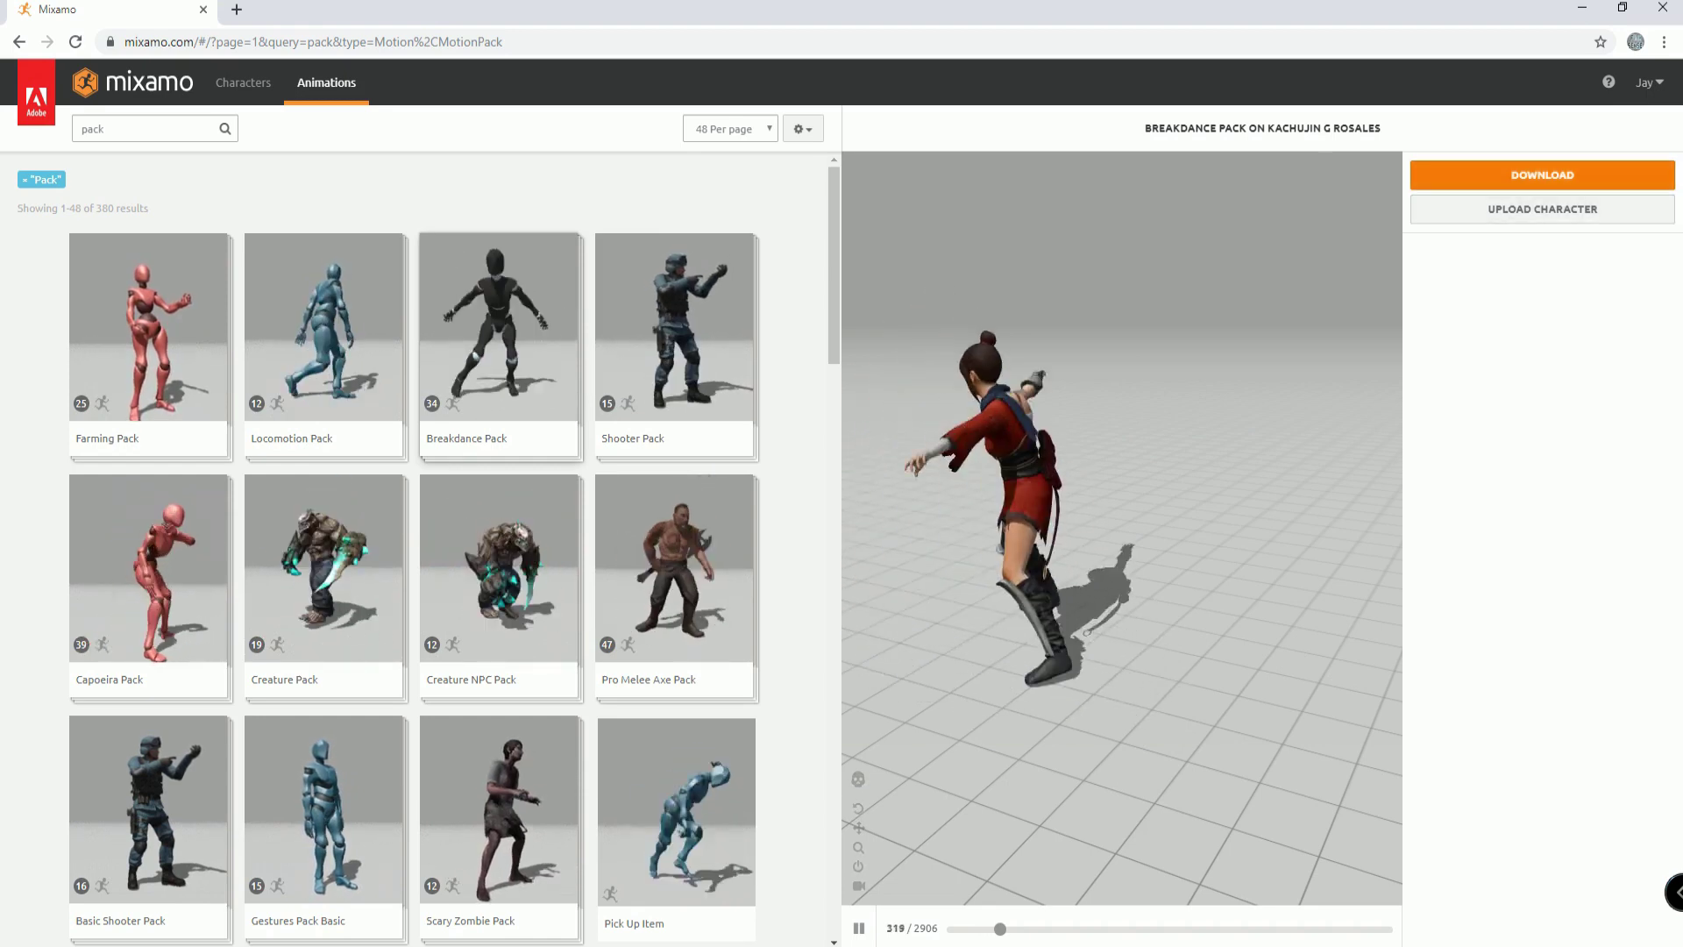
Step: Download the Breakdance Pack with the frame rate set to 24 frames per second
click(1542, 175)
click(691, 316)
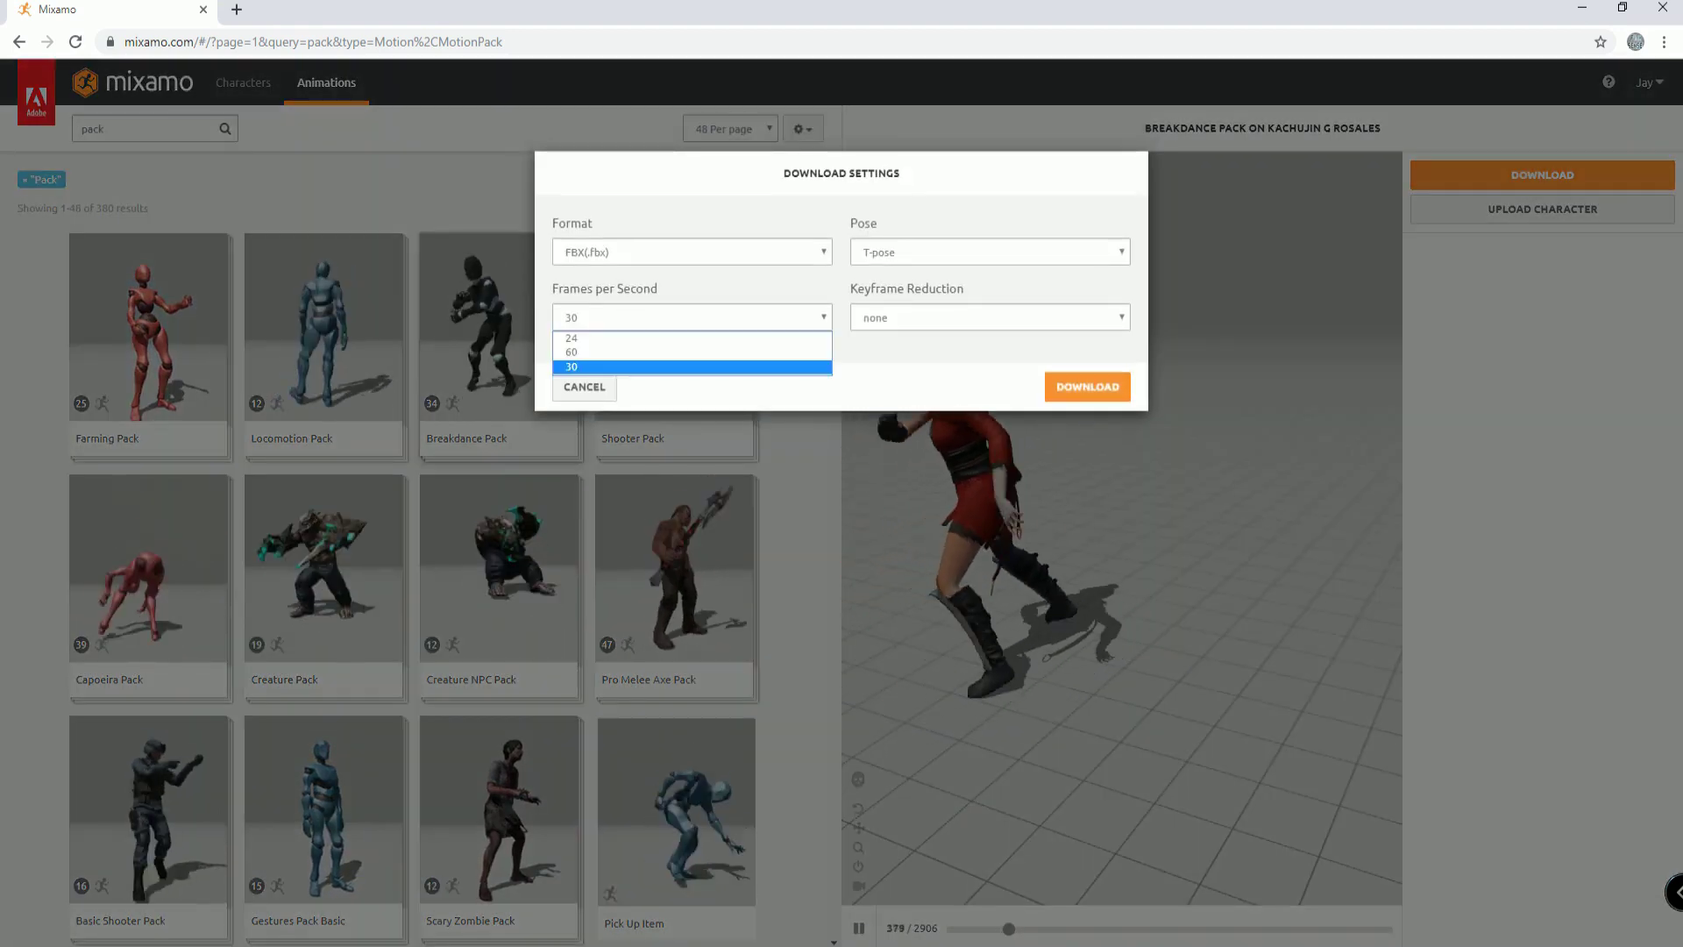
click(691, 339)
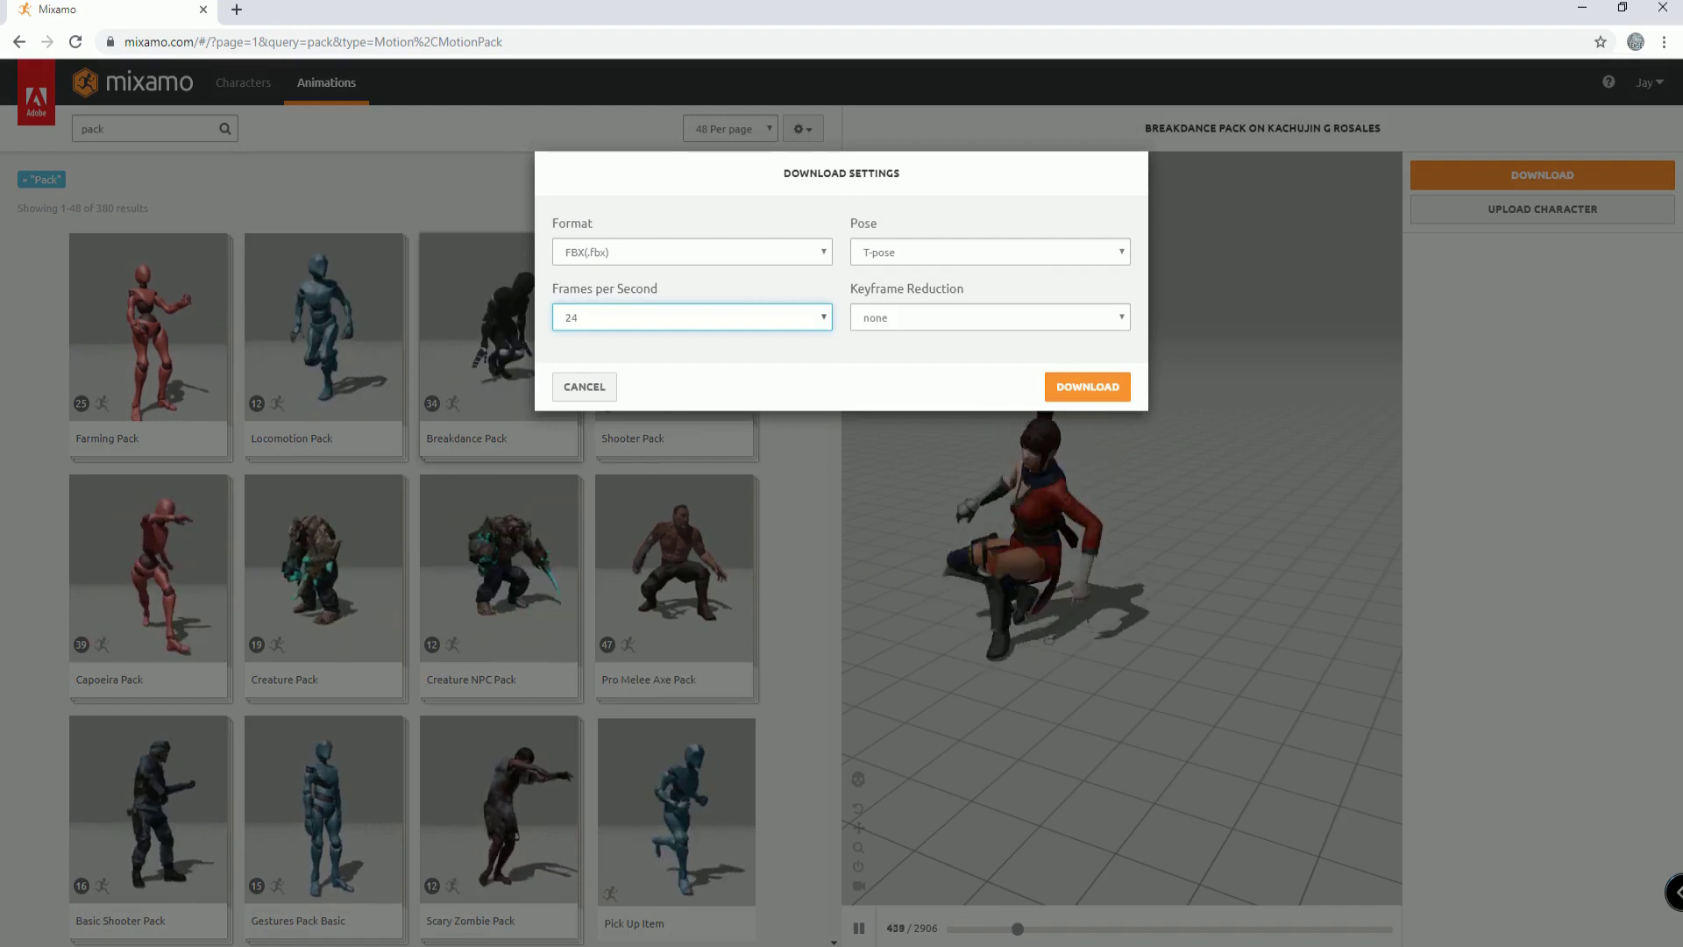
click(1087, 387)
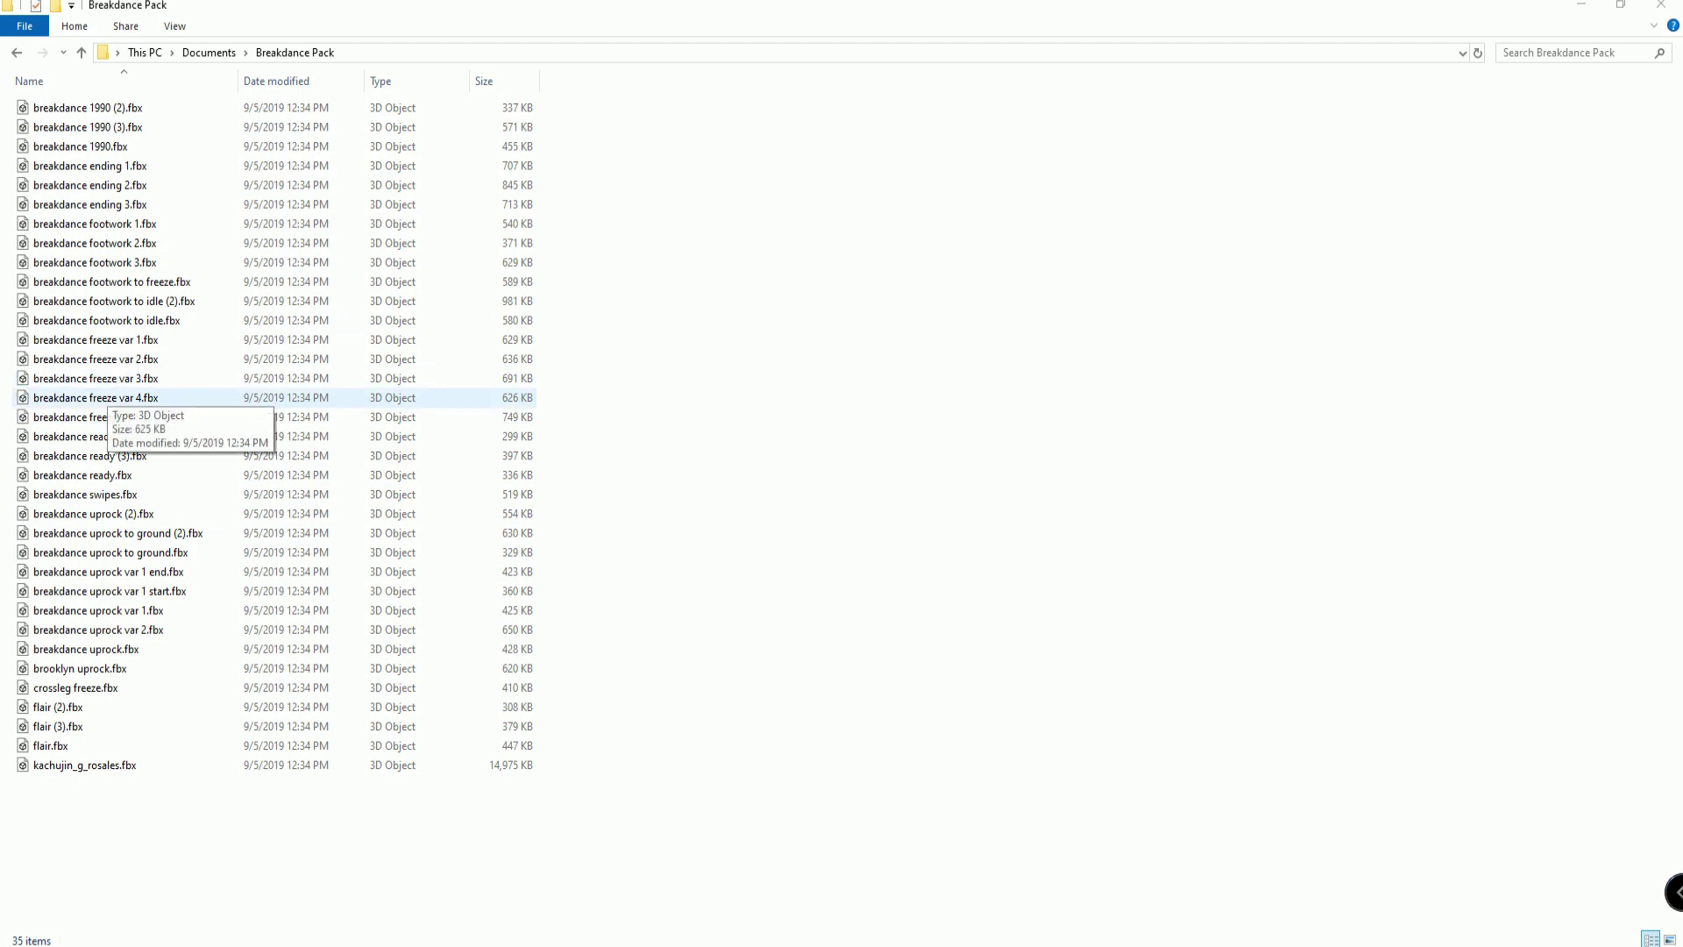
Step: Switch to Blender and delete the default cube from the scene
click(61, 764)
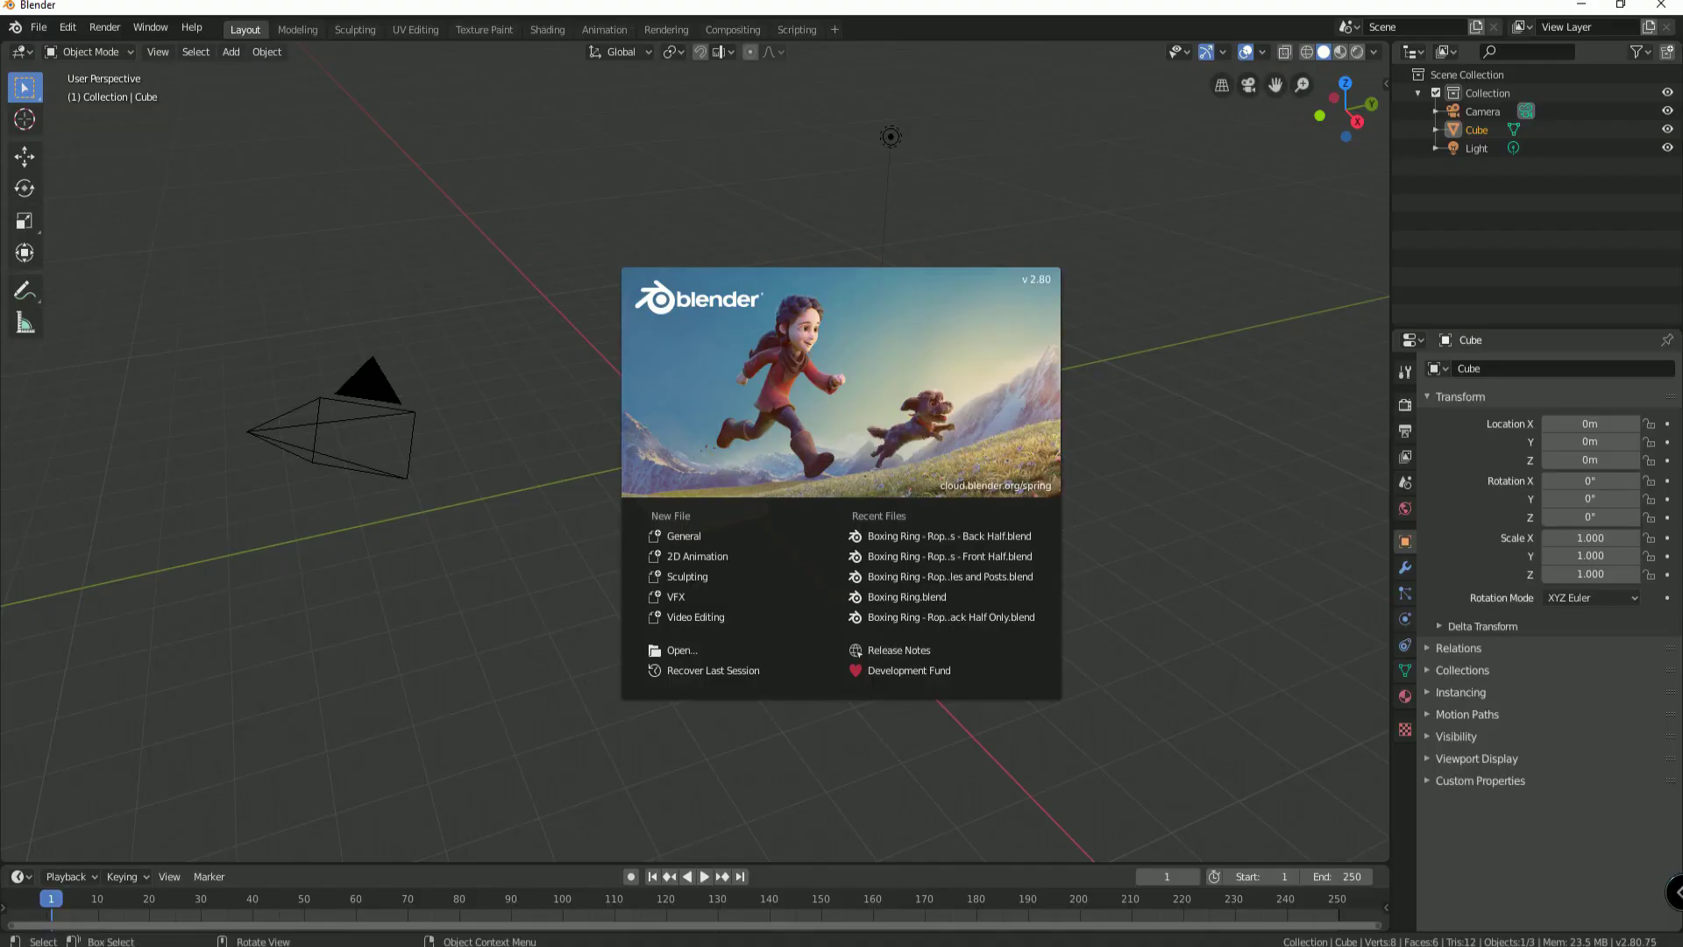
key(Escape)
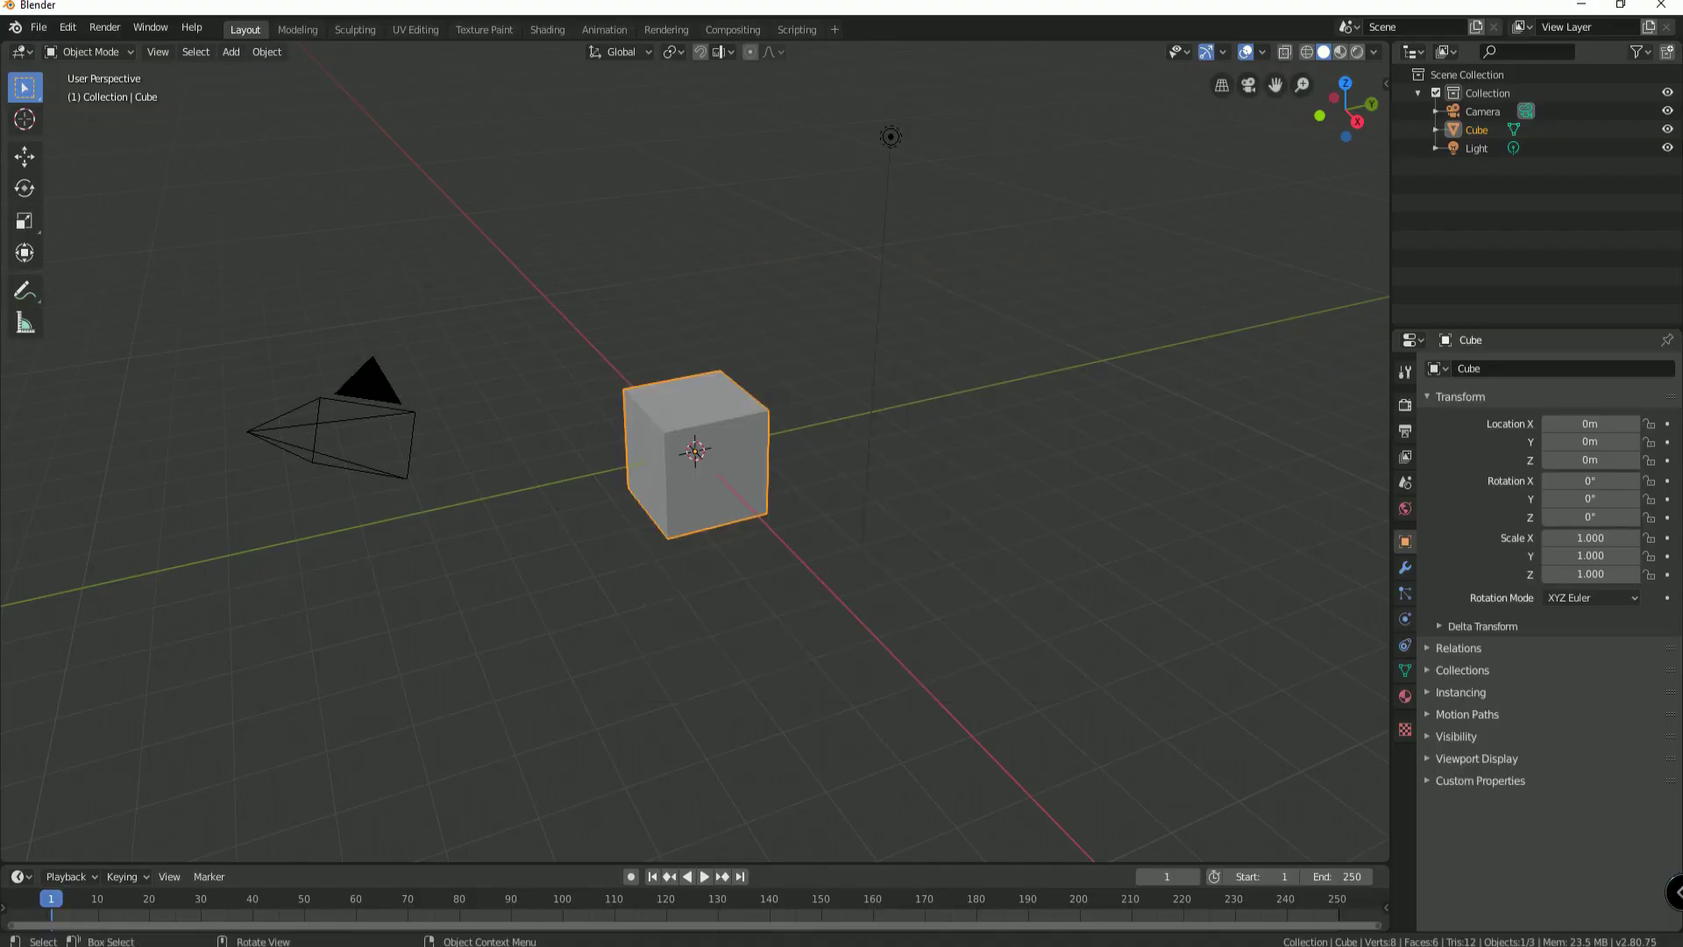
key(Delete)
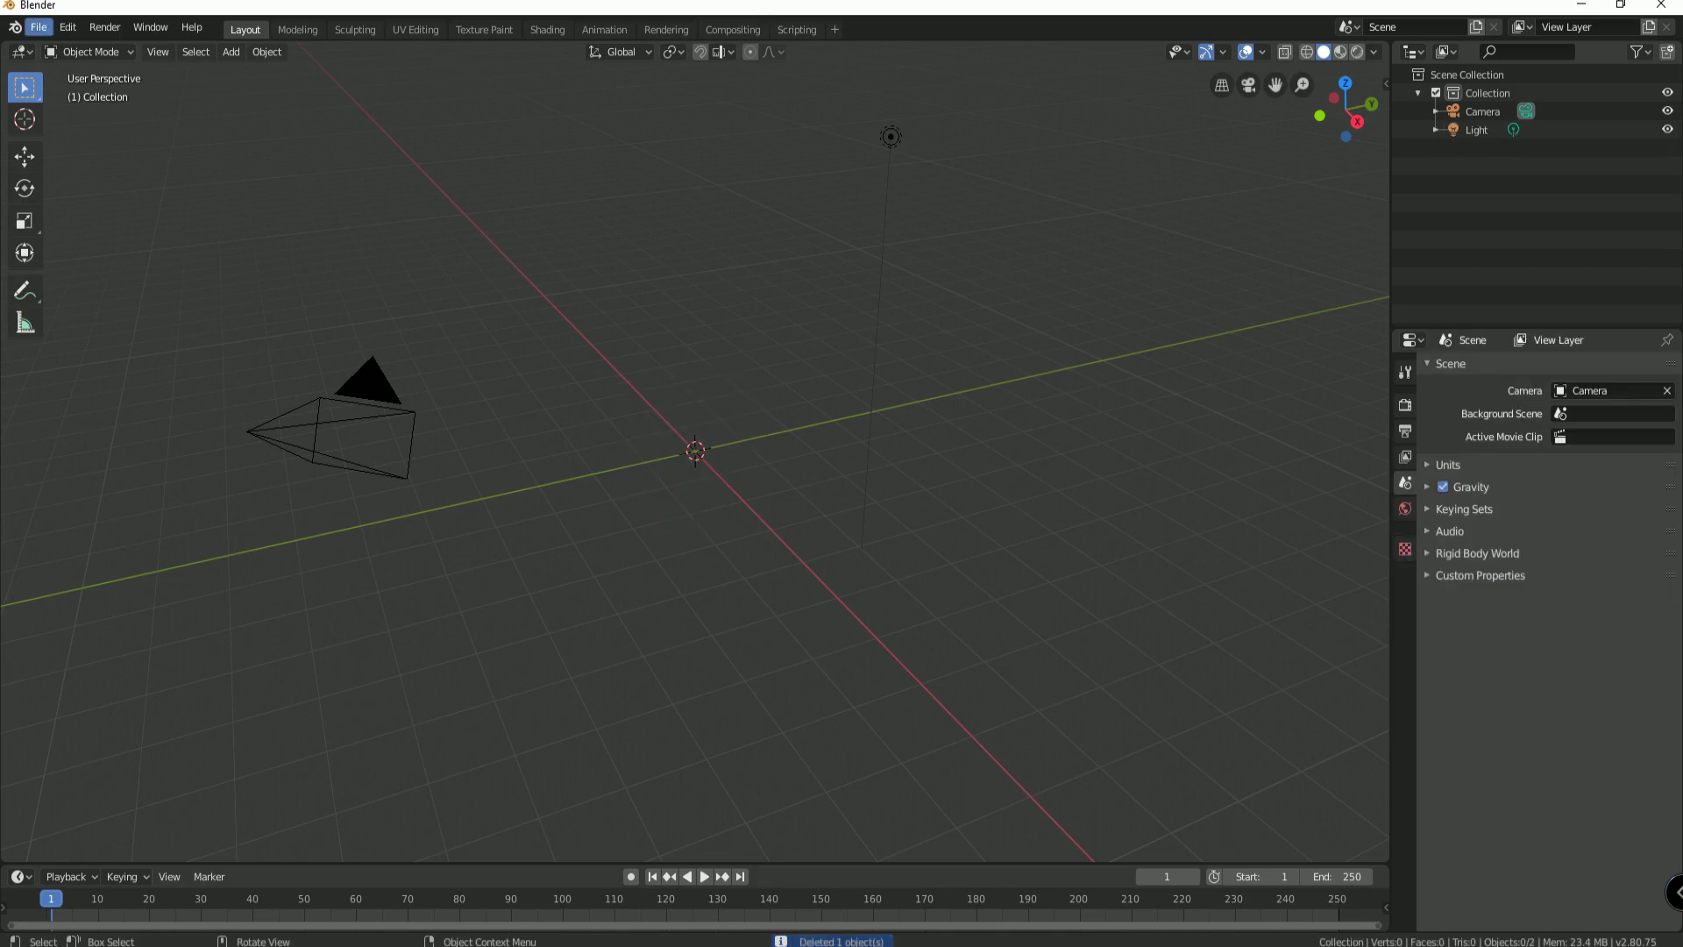
Step: Import the character file kachujin_g_rosales.fbx from the Breakdance Pack folder
click(39, 27)
mouse_move(87, 275)
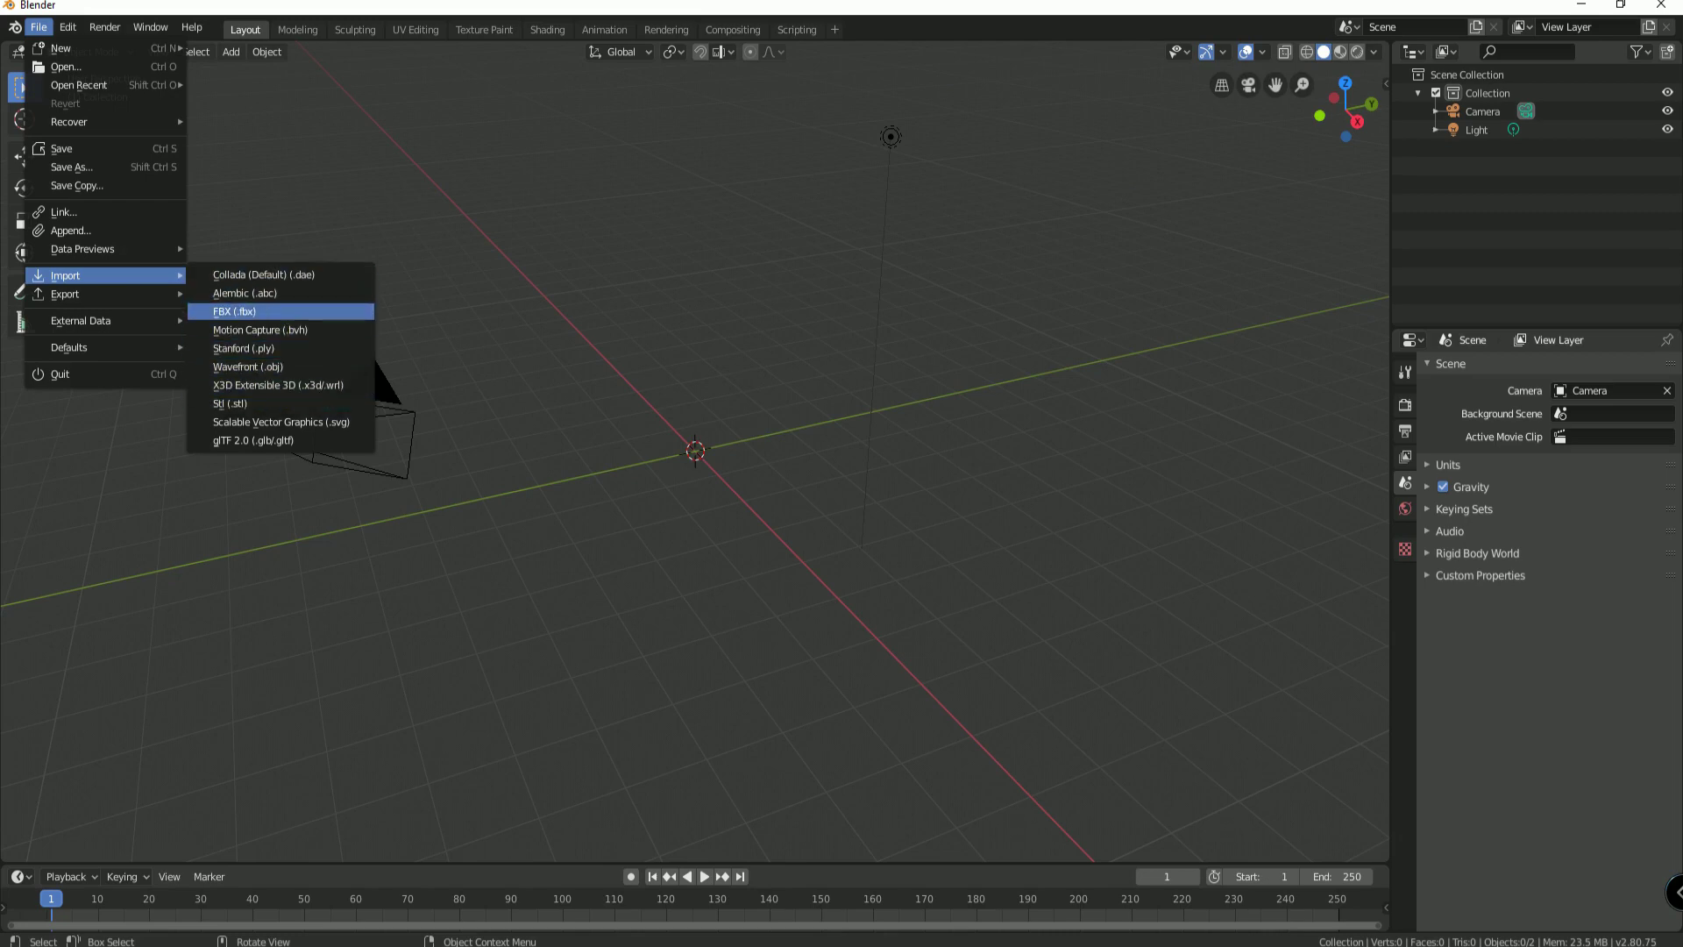
click(234, 311)
click(286, 764)
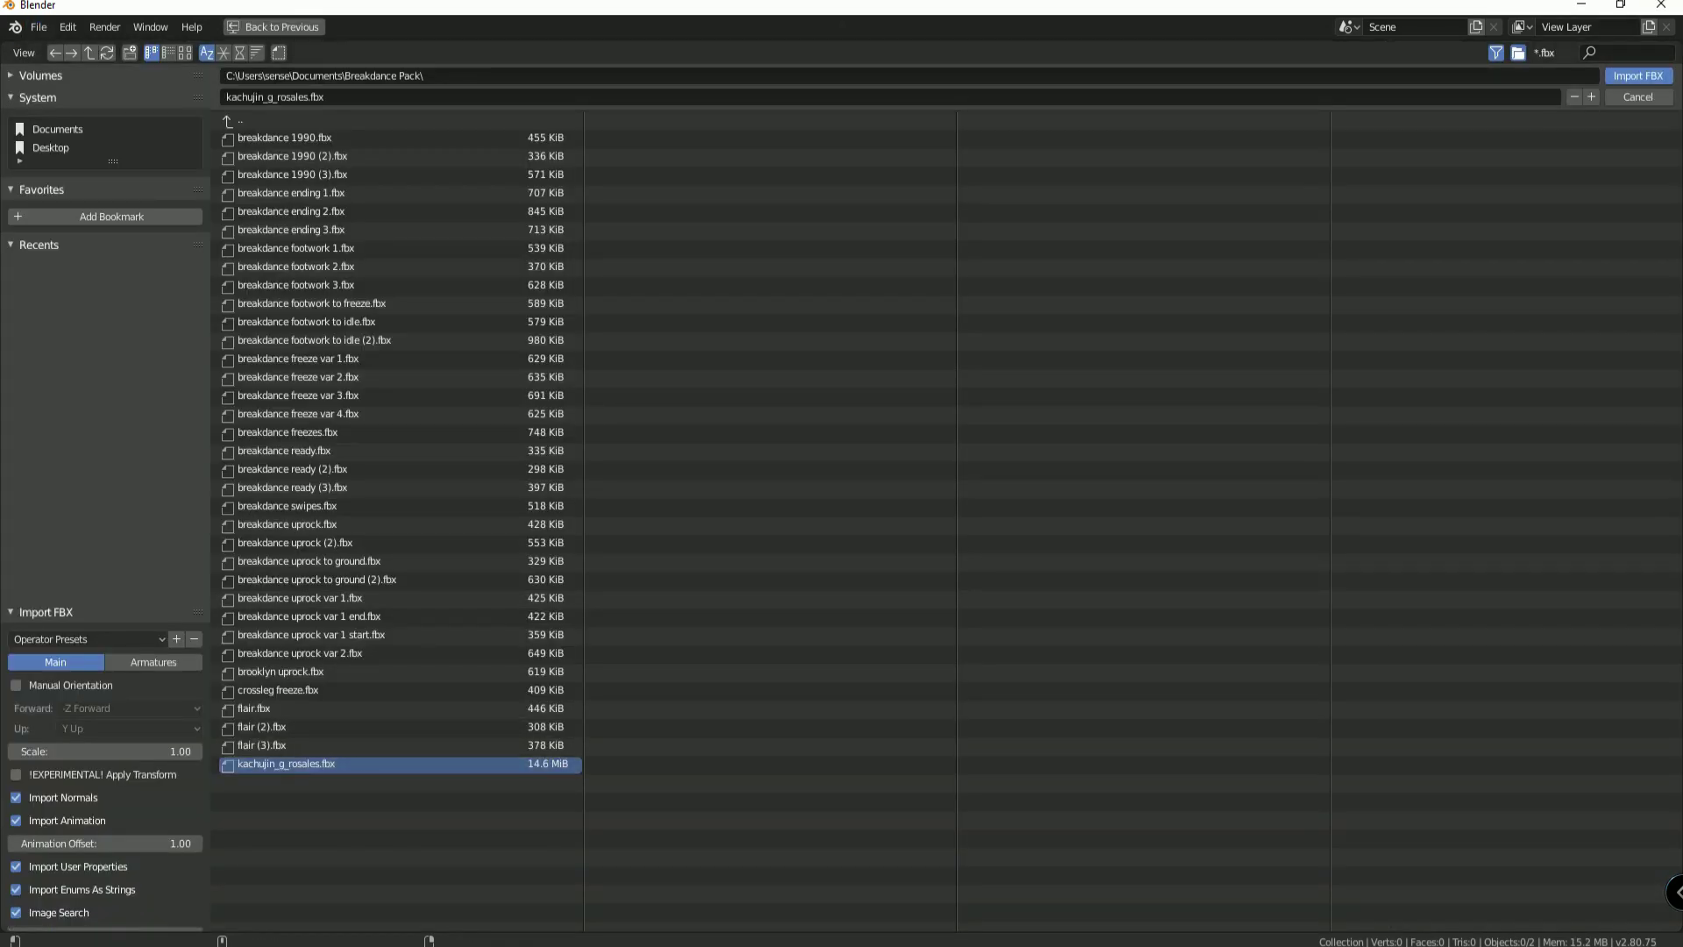
click(1637, 76)
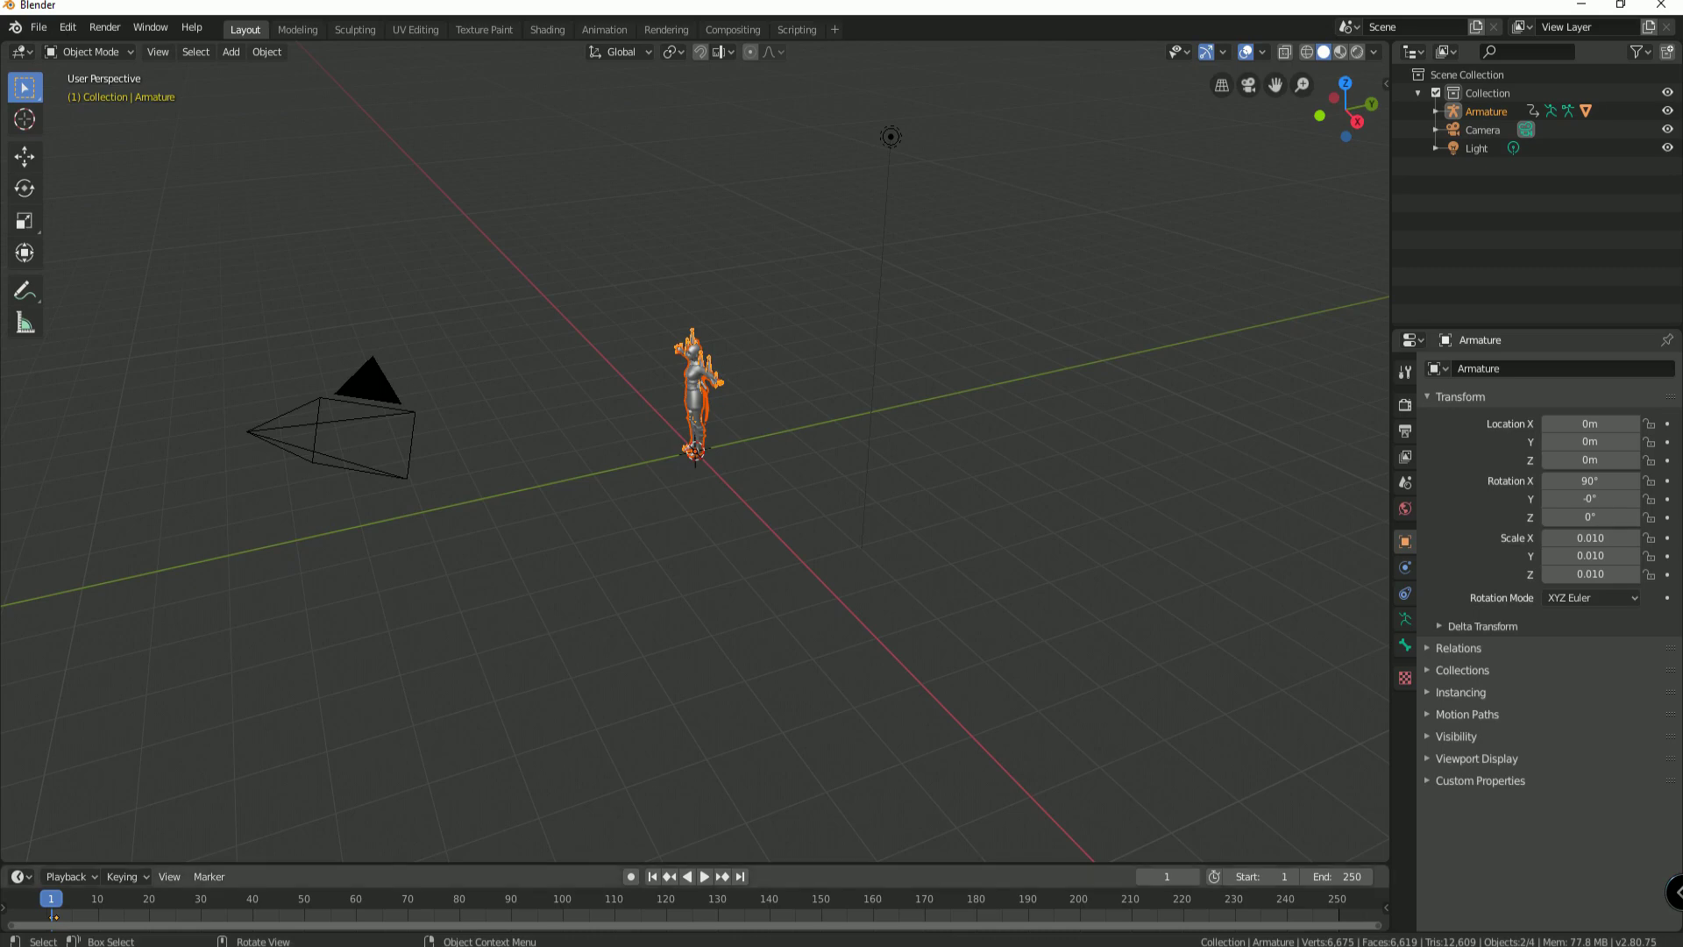
Step: Enlarge the timeline area and switch the viewport shading to show the character's textured materials
drag(964, 863, 964, 771)
mouse_move(52, 806)
mouse_down()
mouse_move(108, 806)
mouse_move(51, 806)
mouse_up()
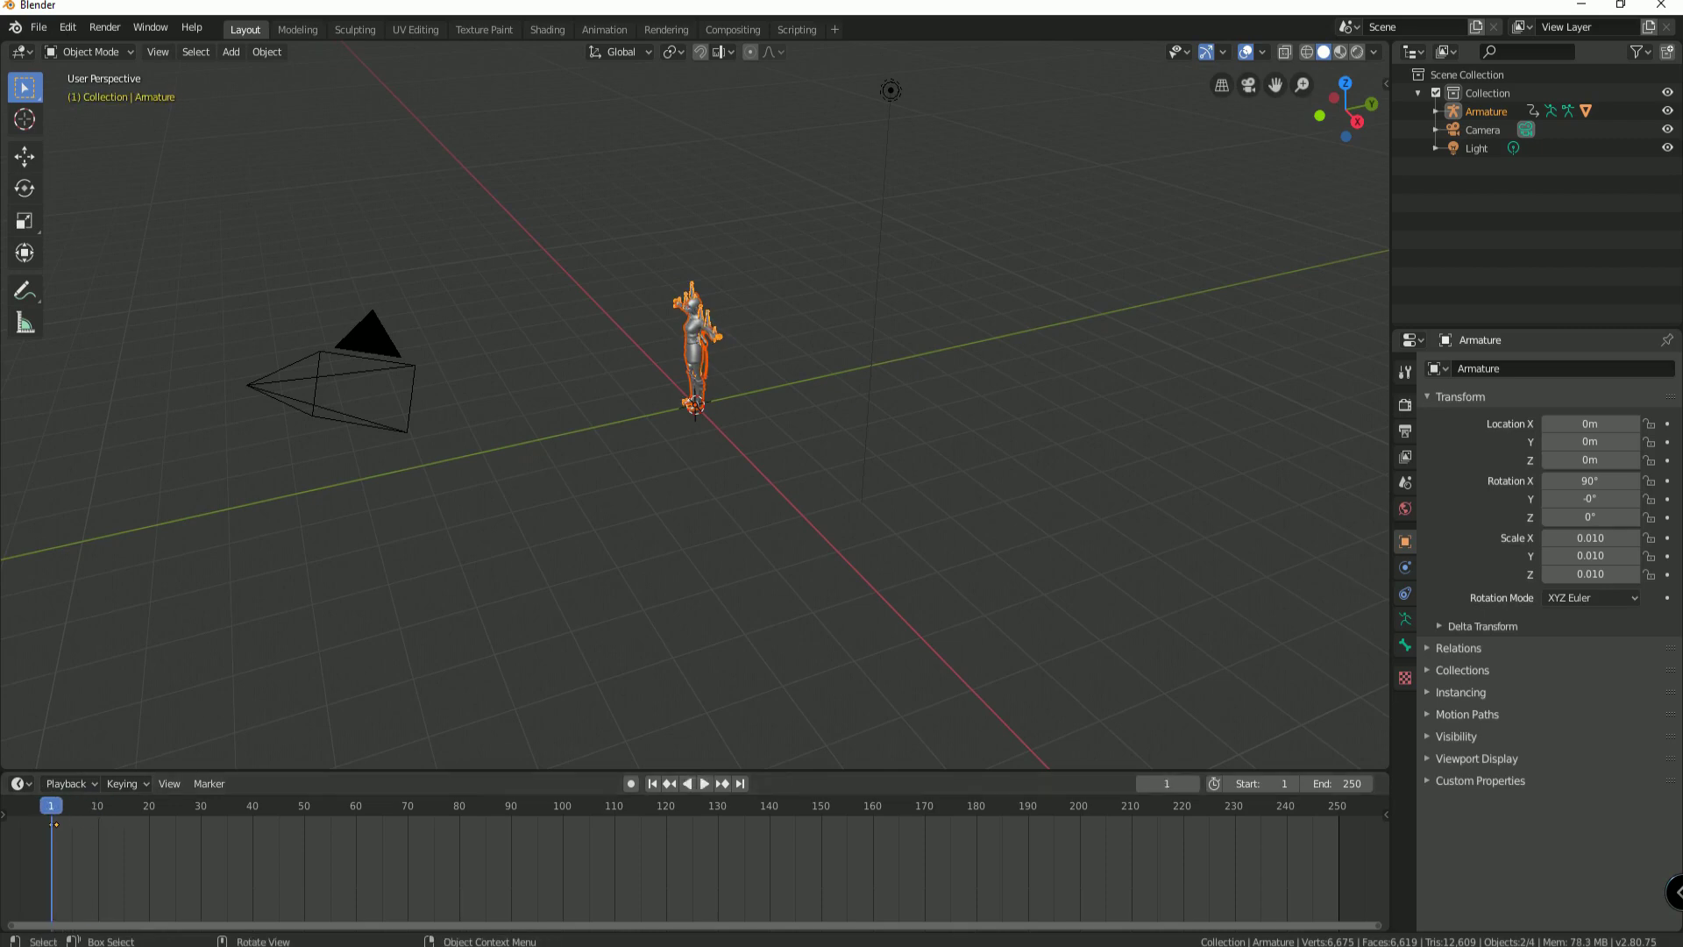
scroll(694, 405, up, 5)
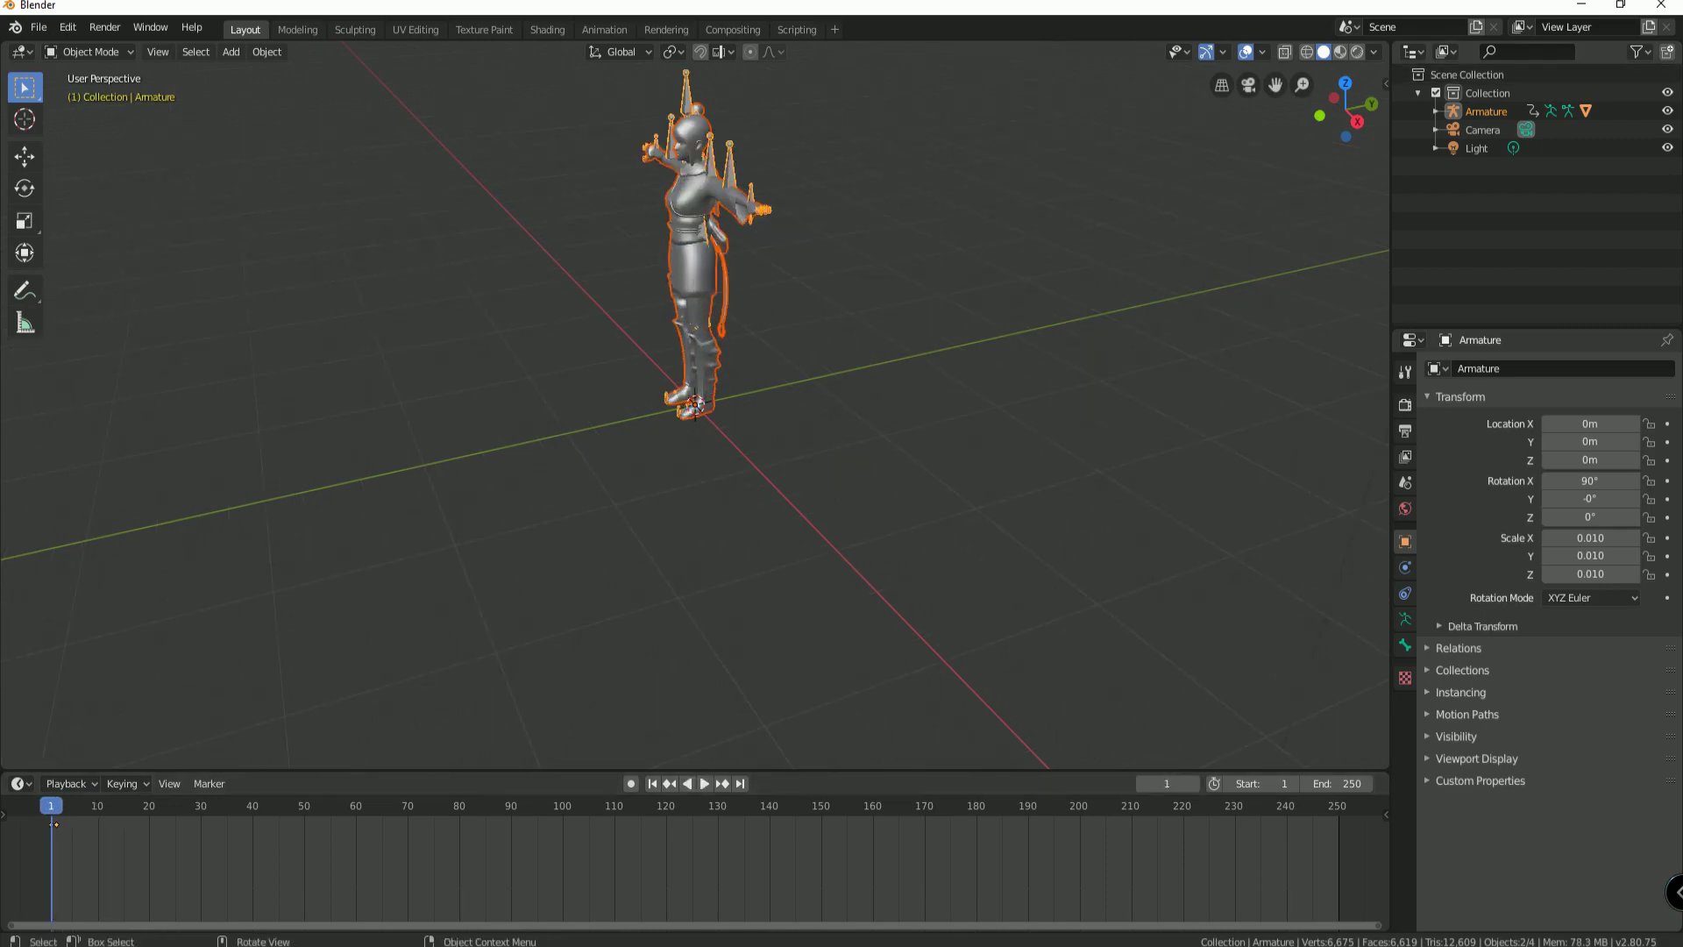
click(1340, 52)
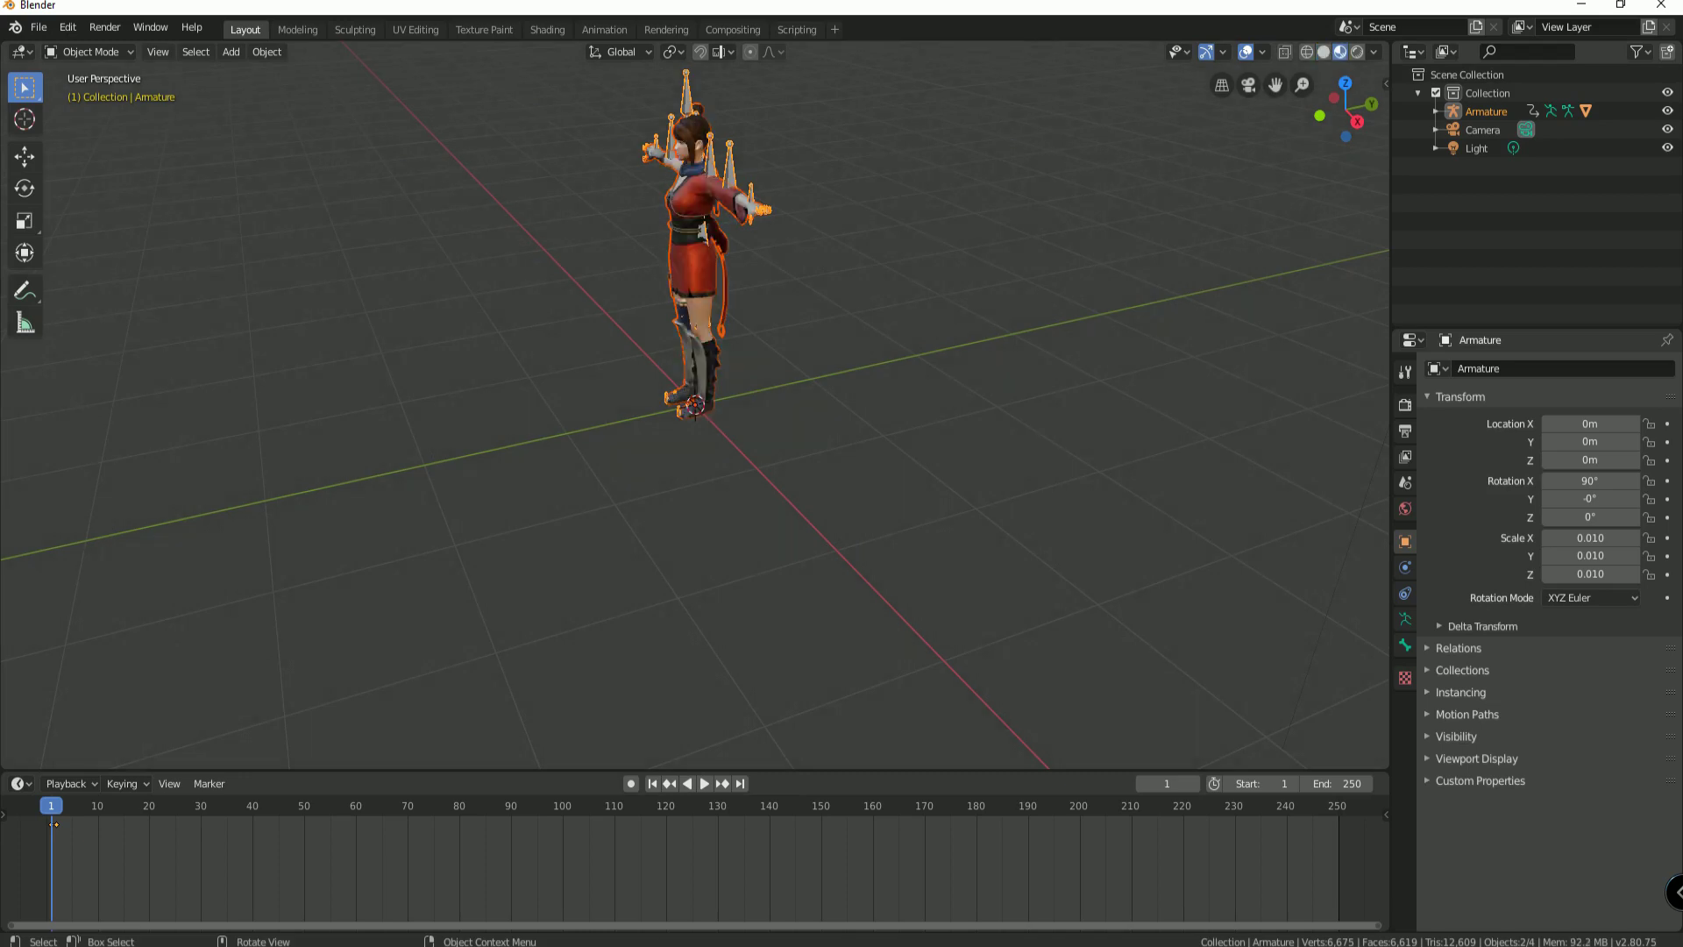
shift+middle_drag(694, 405, 696, 465)
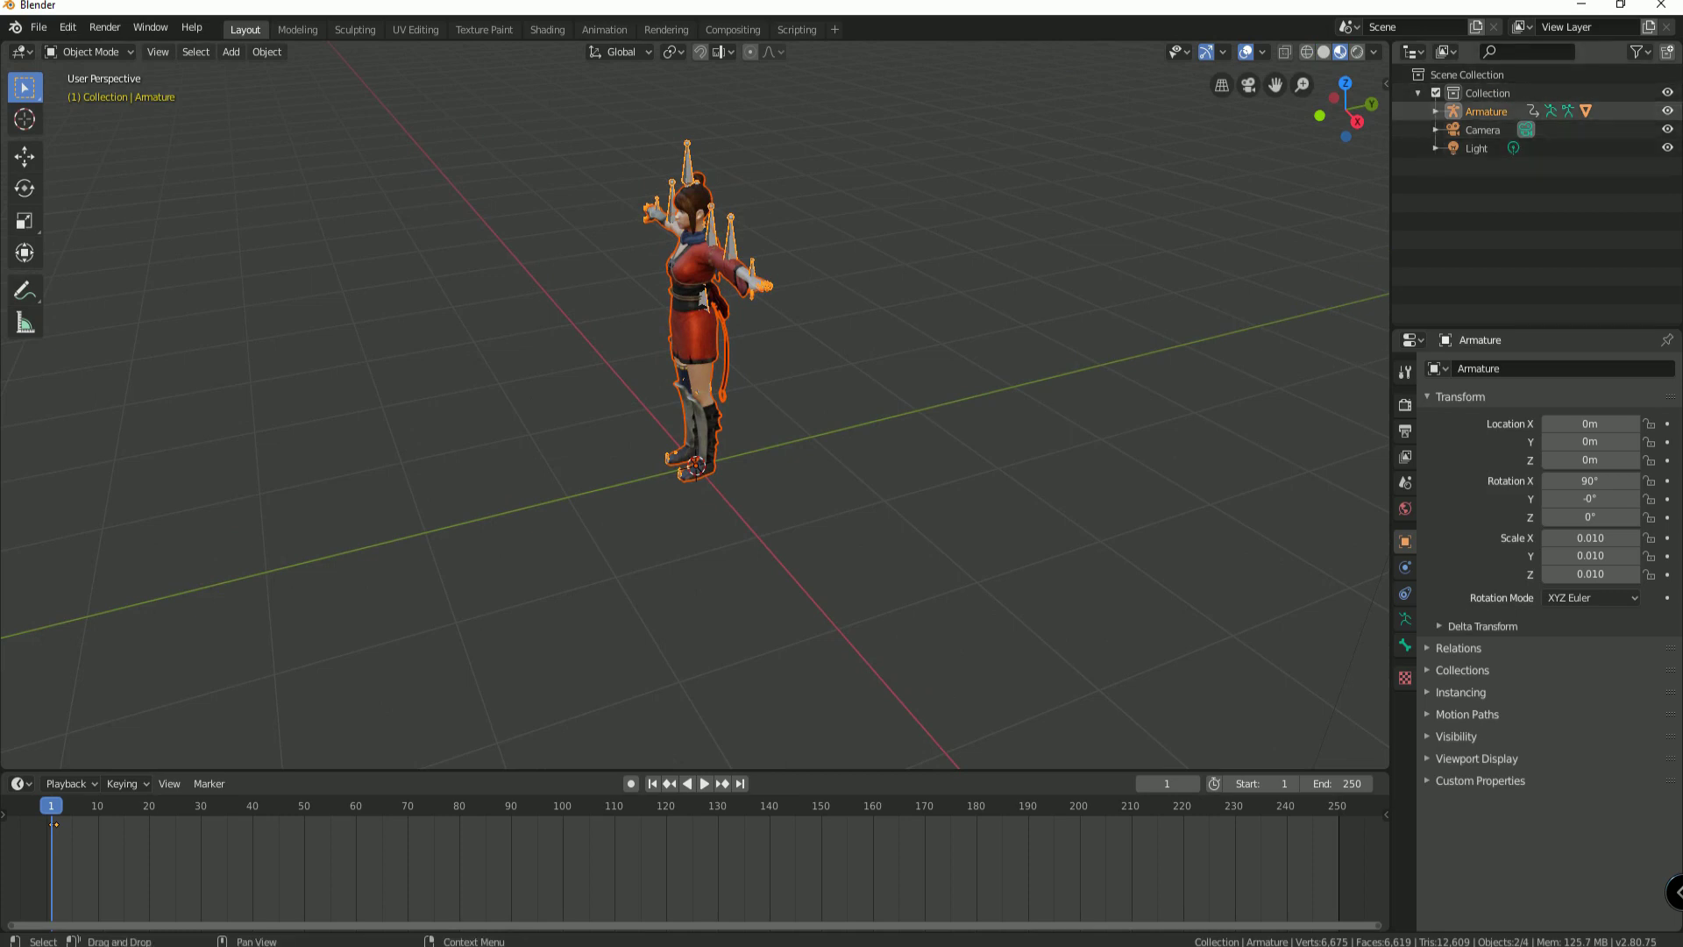
Step: Collapse the original collection in the outliner and add a new collection beneath it
click(1418, 93)
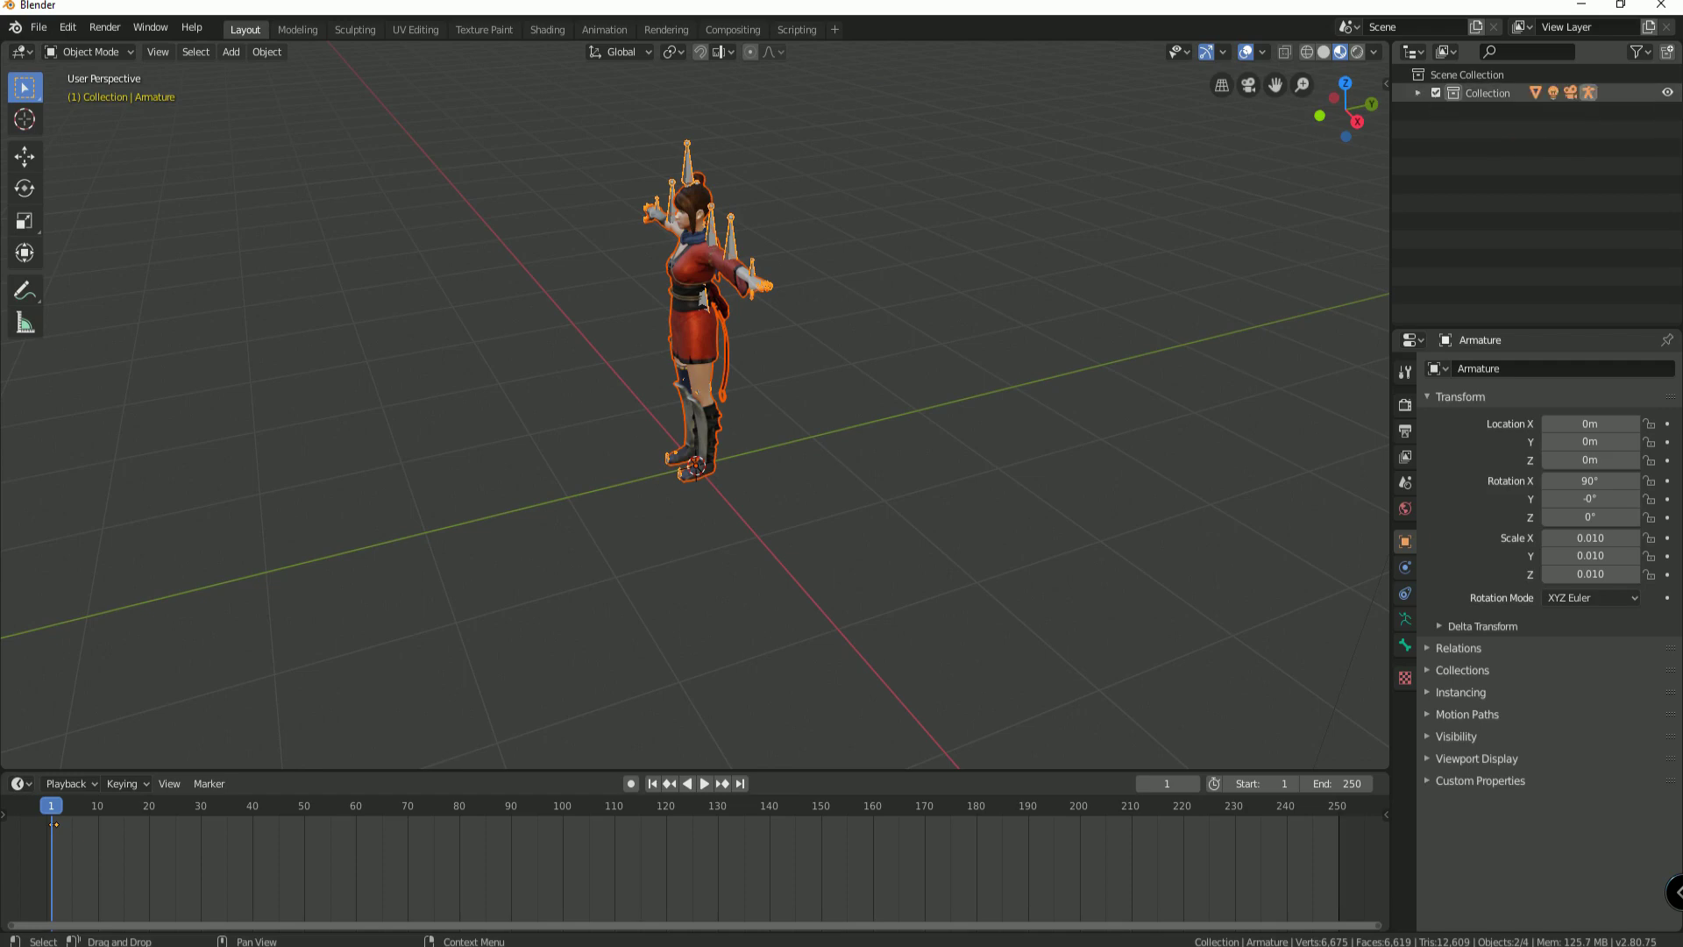
right_click(1412, 129)
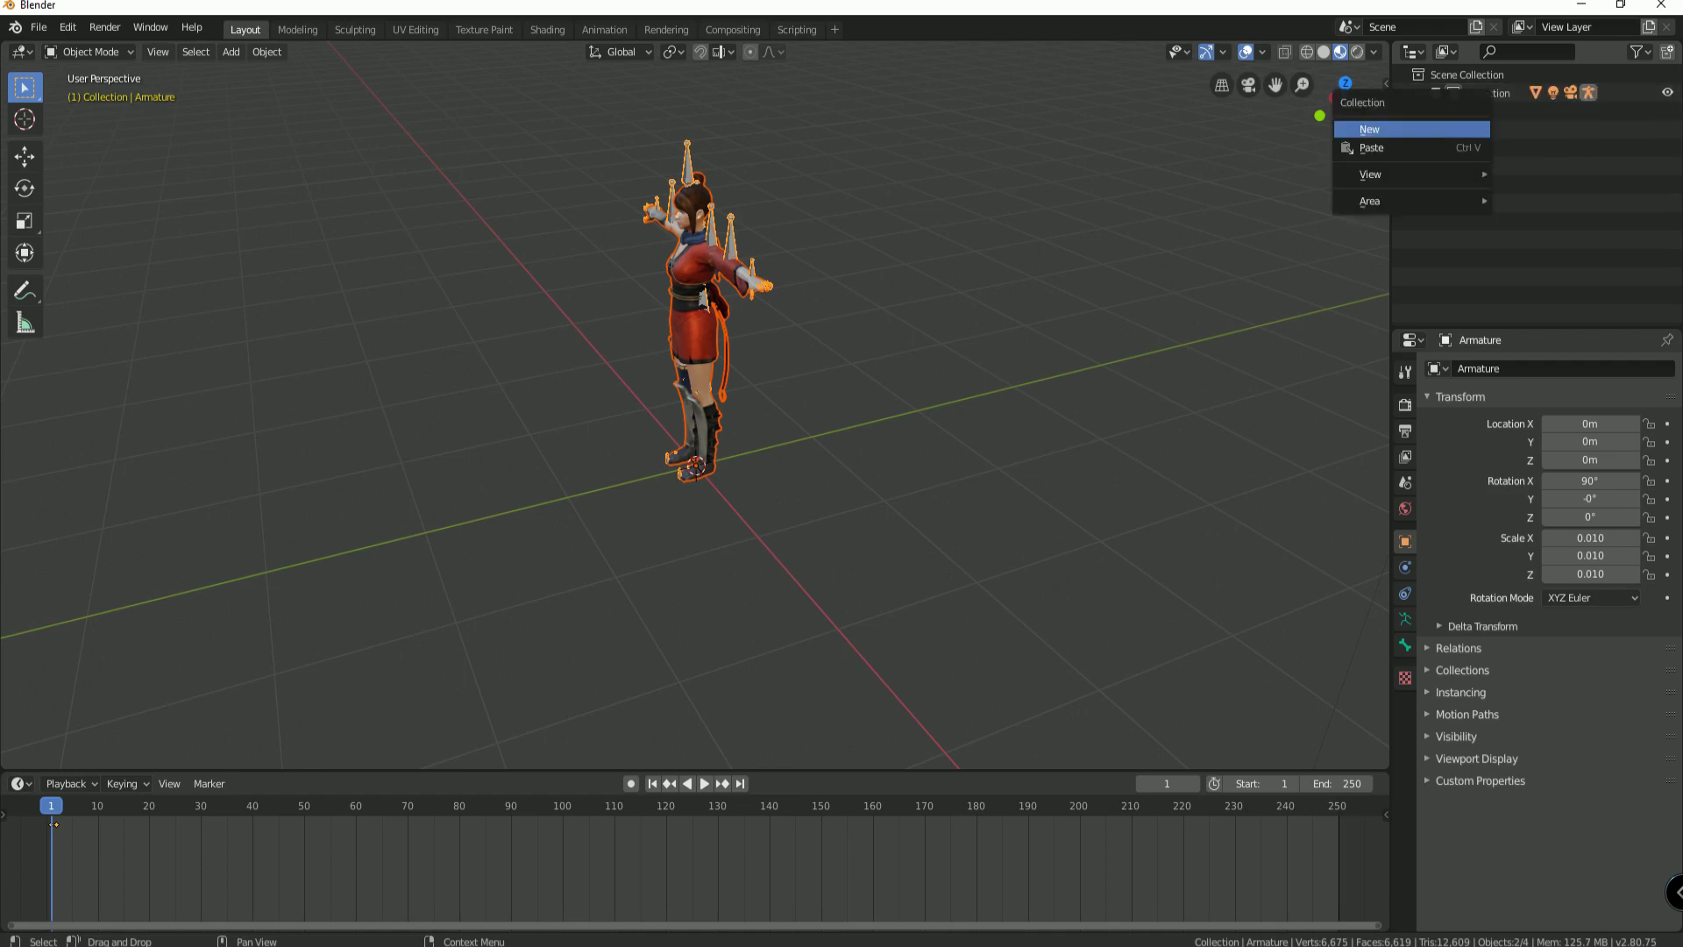
click(1402, 129)
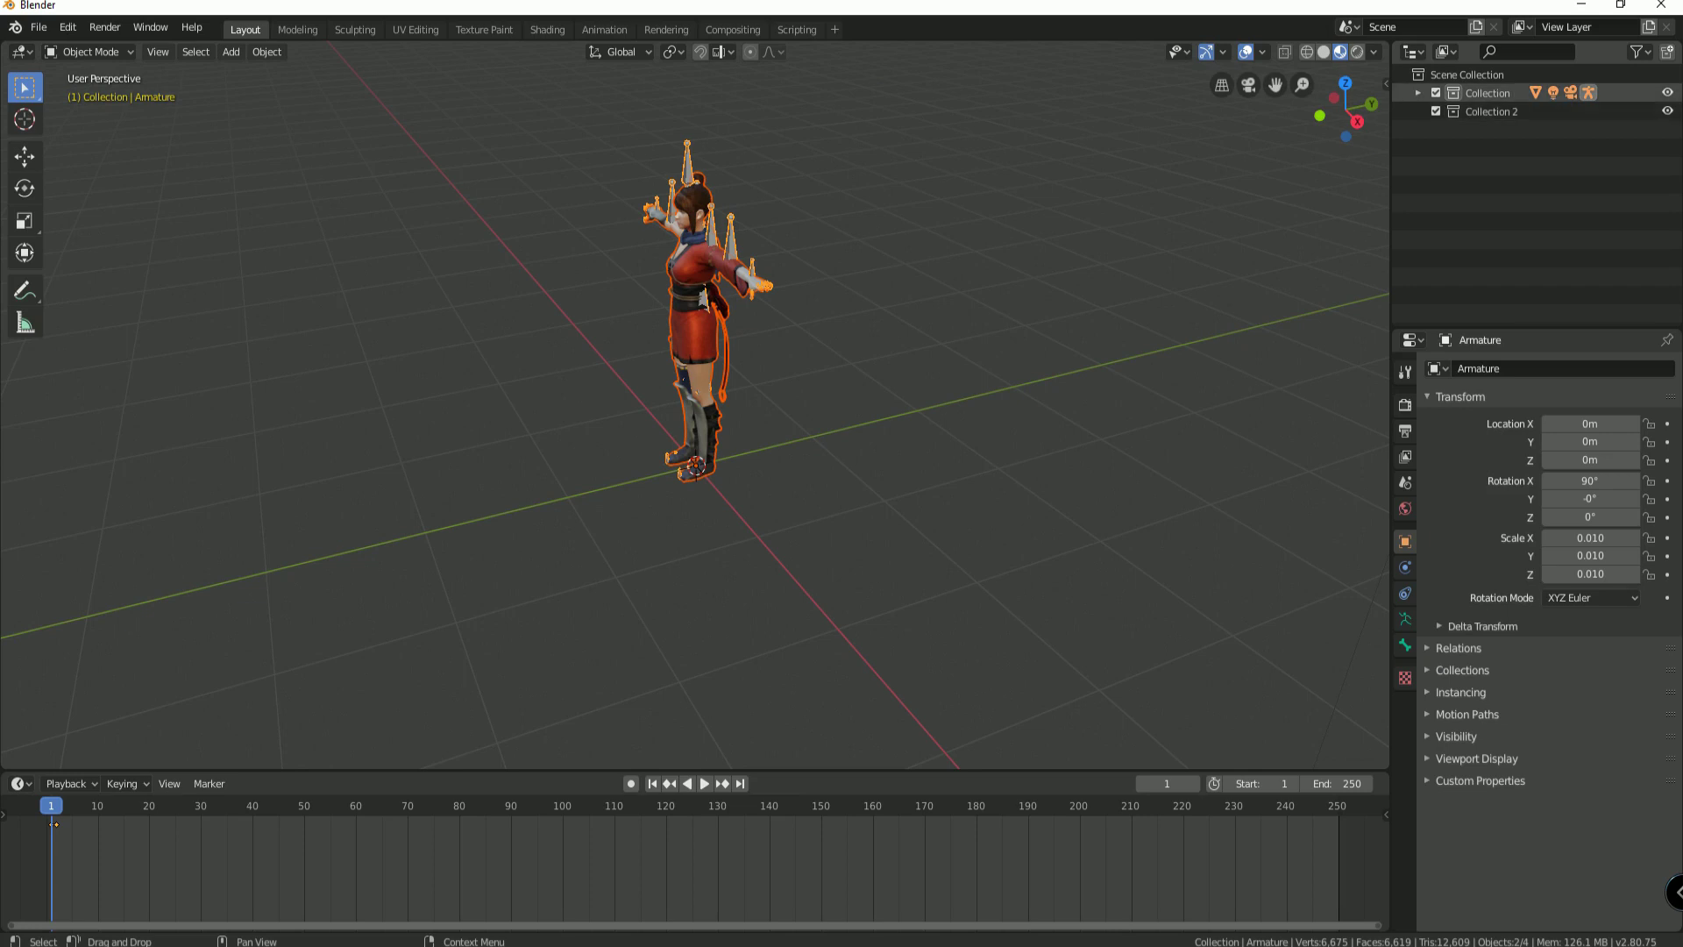
Step: Hide the original collection that holds the character and make Collection 2 the active collection
click(1488, 93)
key(h)
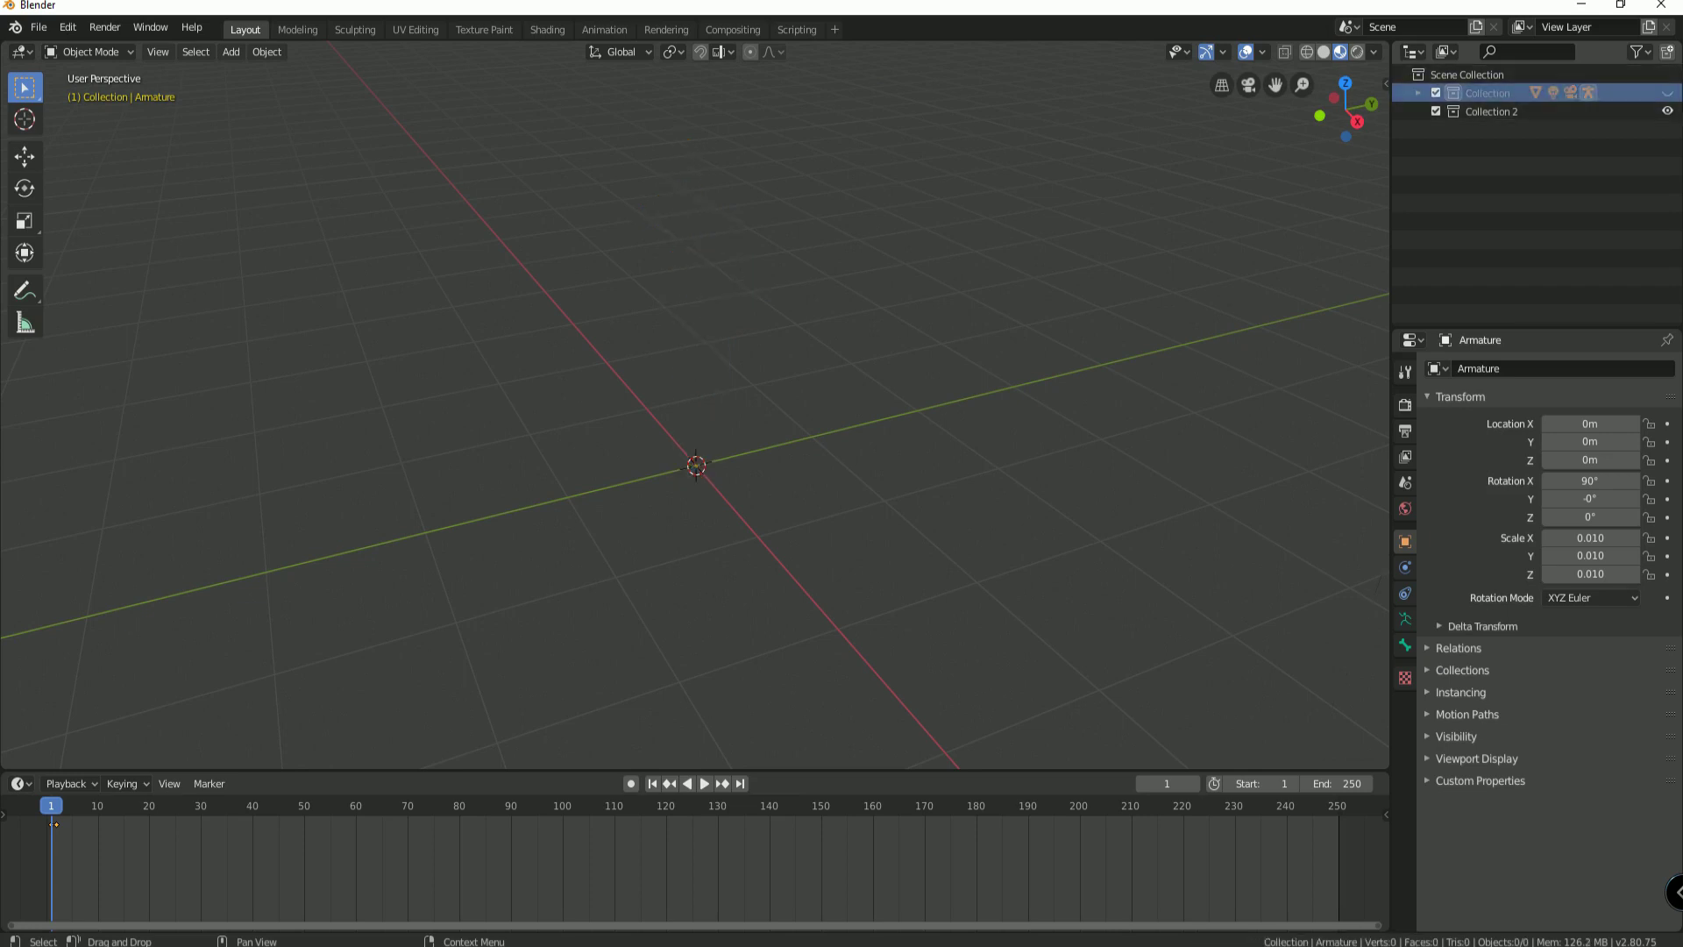
click(1491, 112)
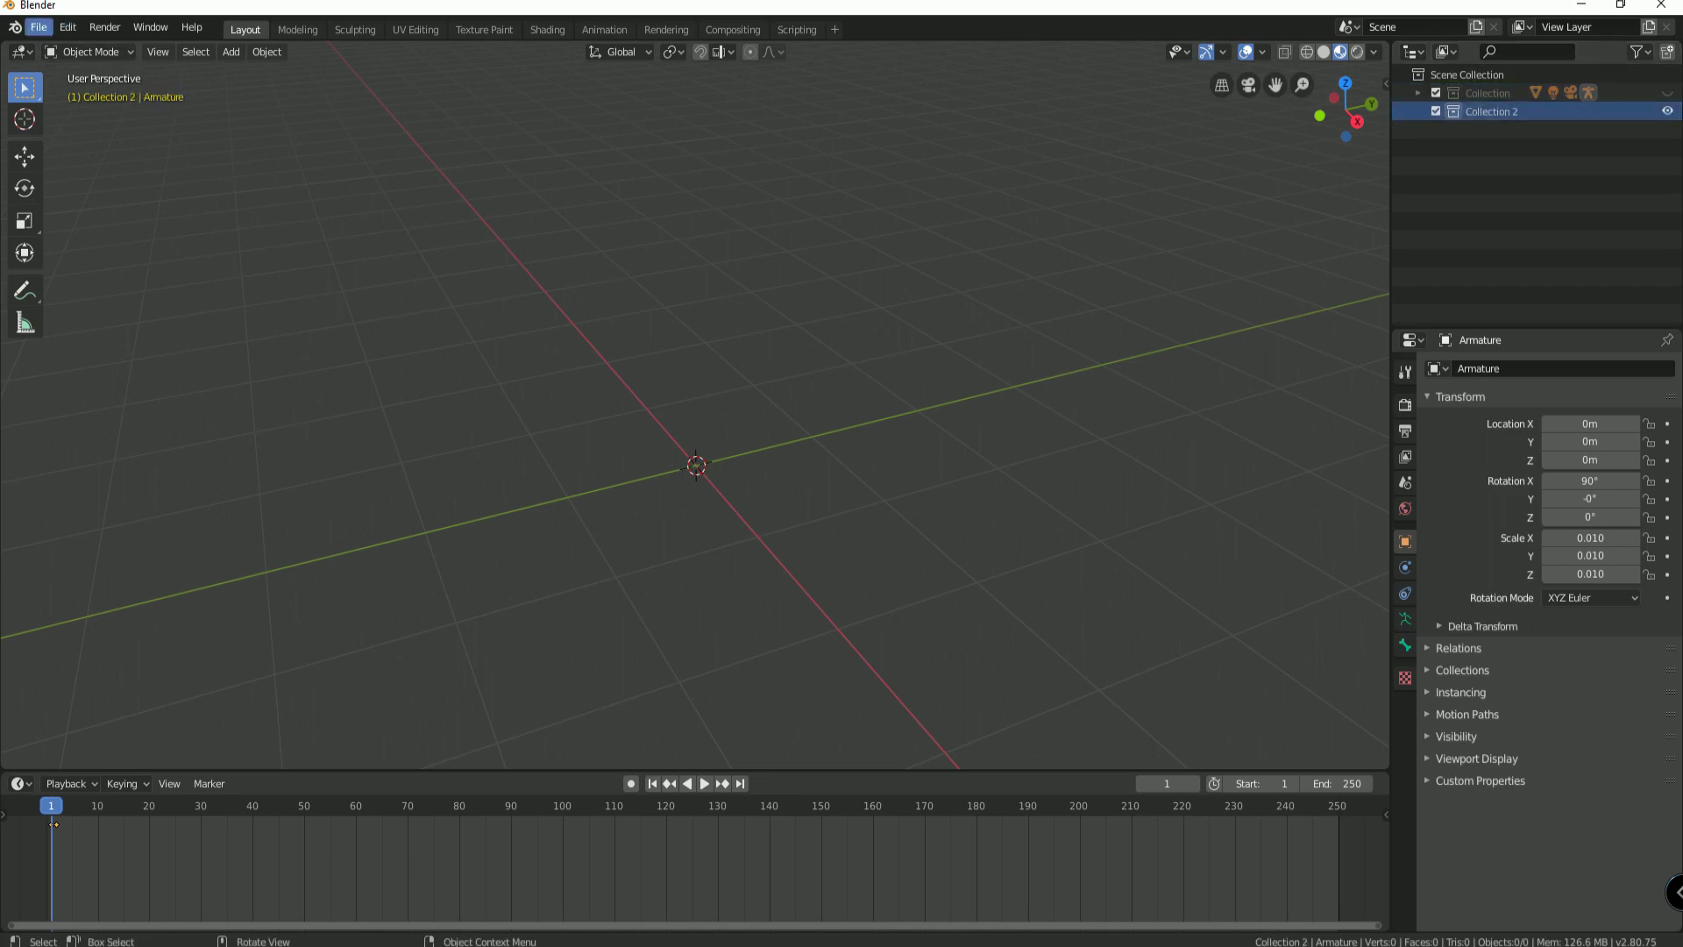
Step: Import the animation file breakdance 1990.fbx from the Breakdance Pack folder into Collection 2
click(39, 27)
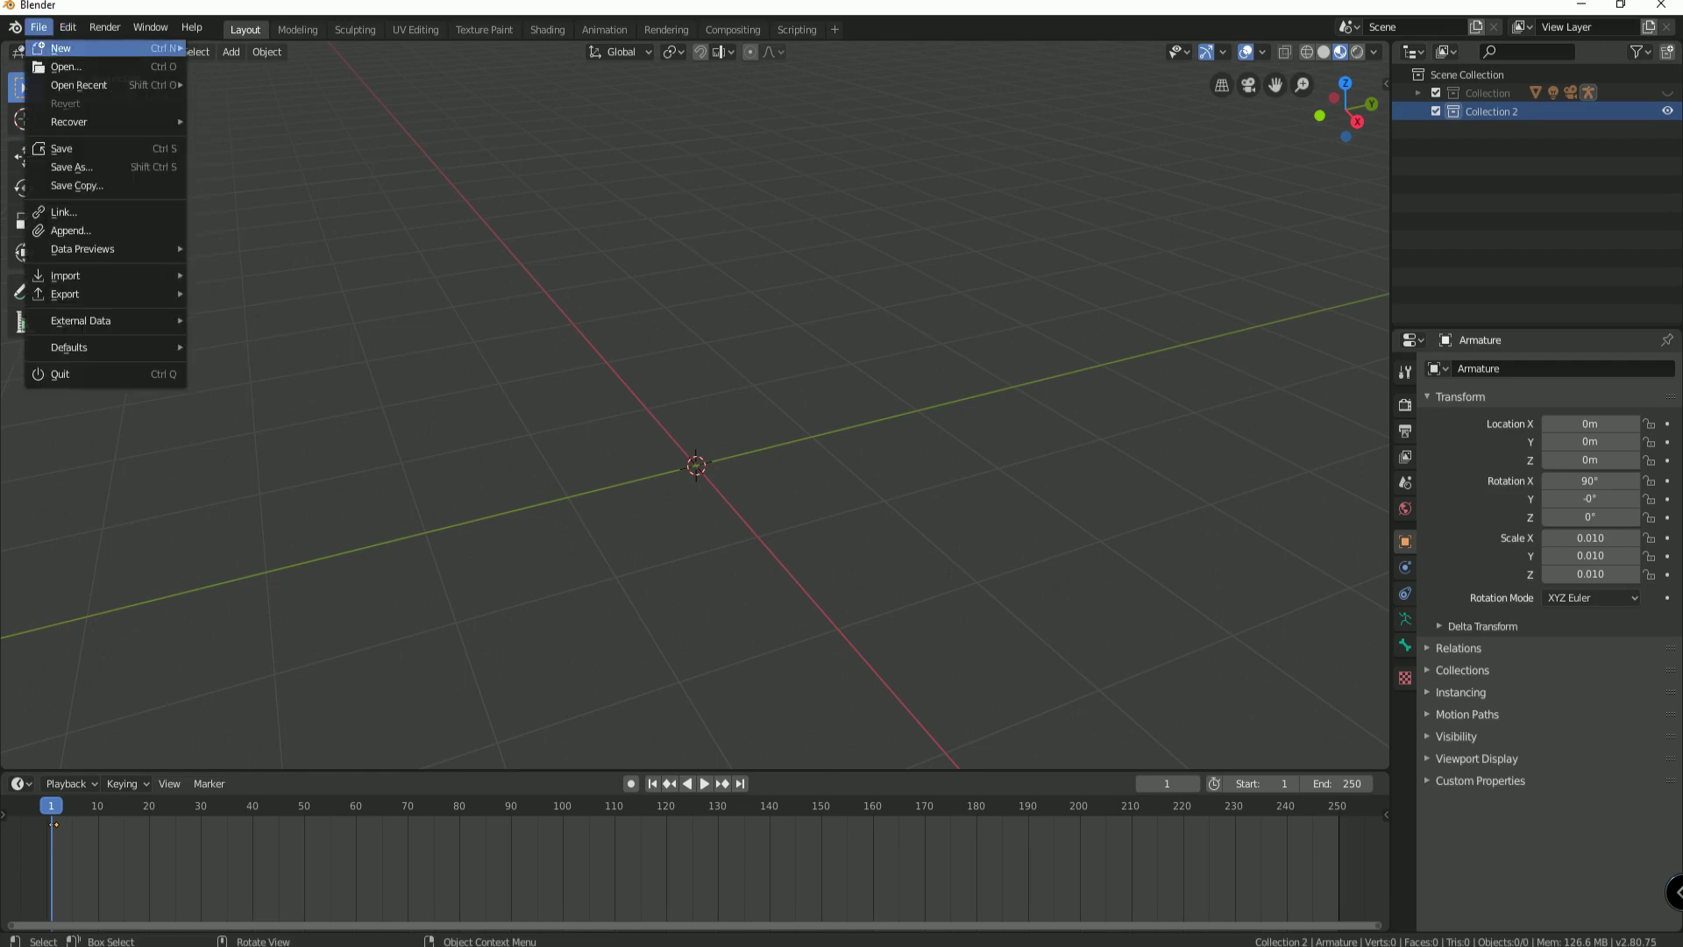
mouse_move(88, 276)
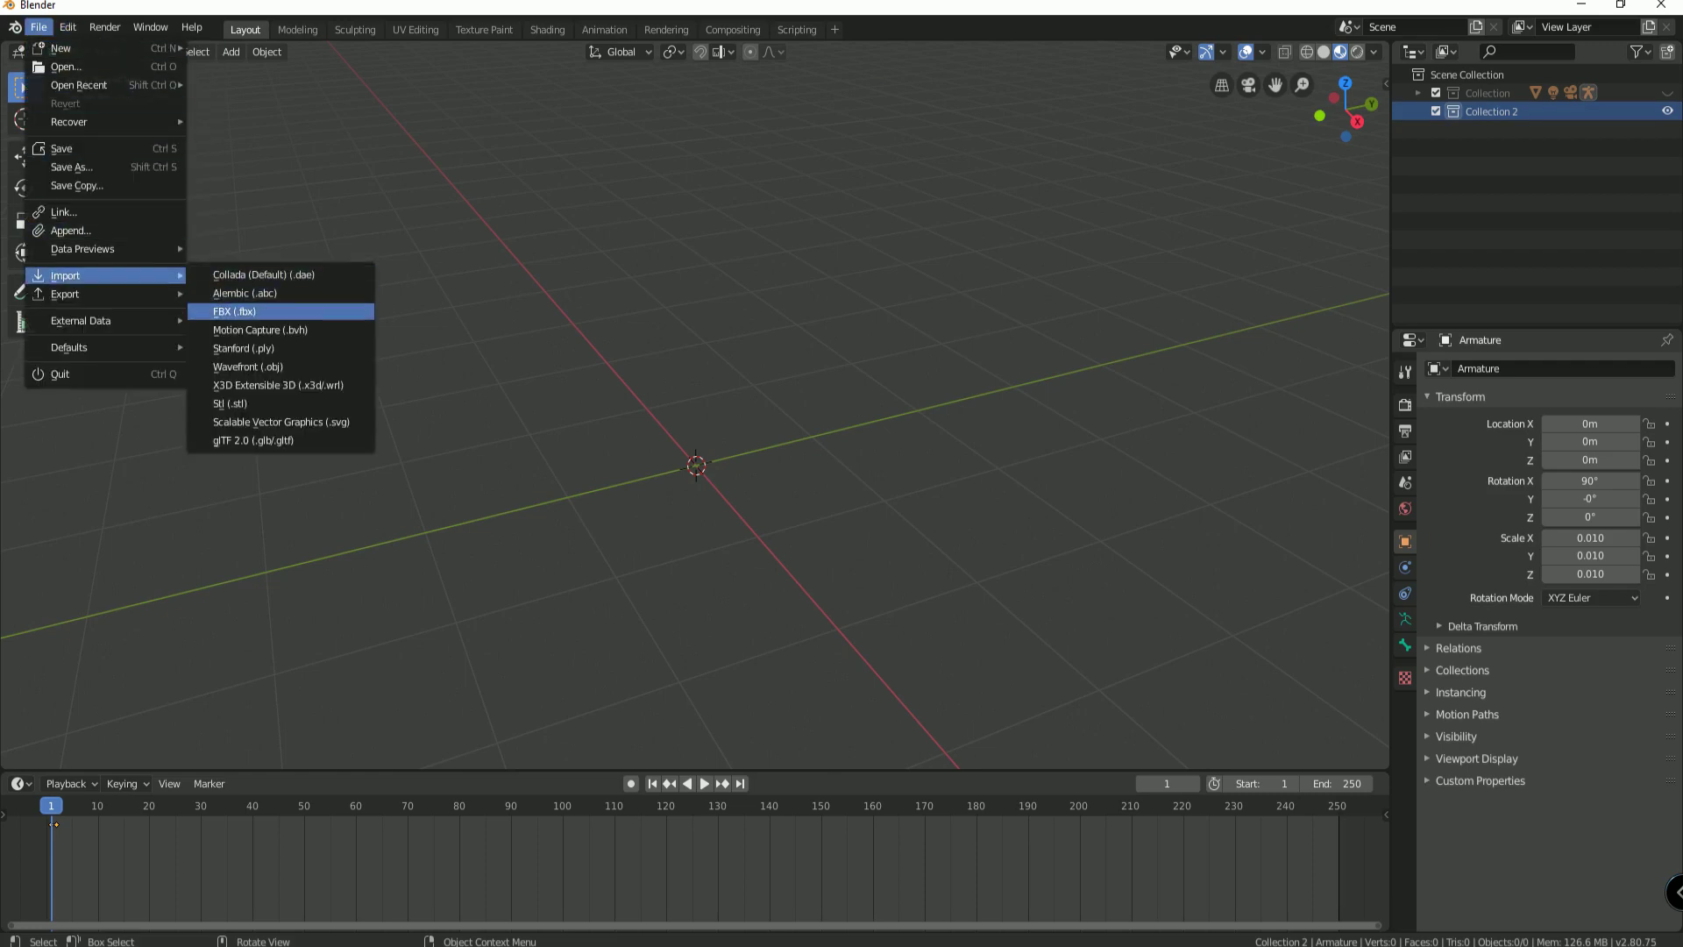
click(263, 312)
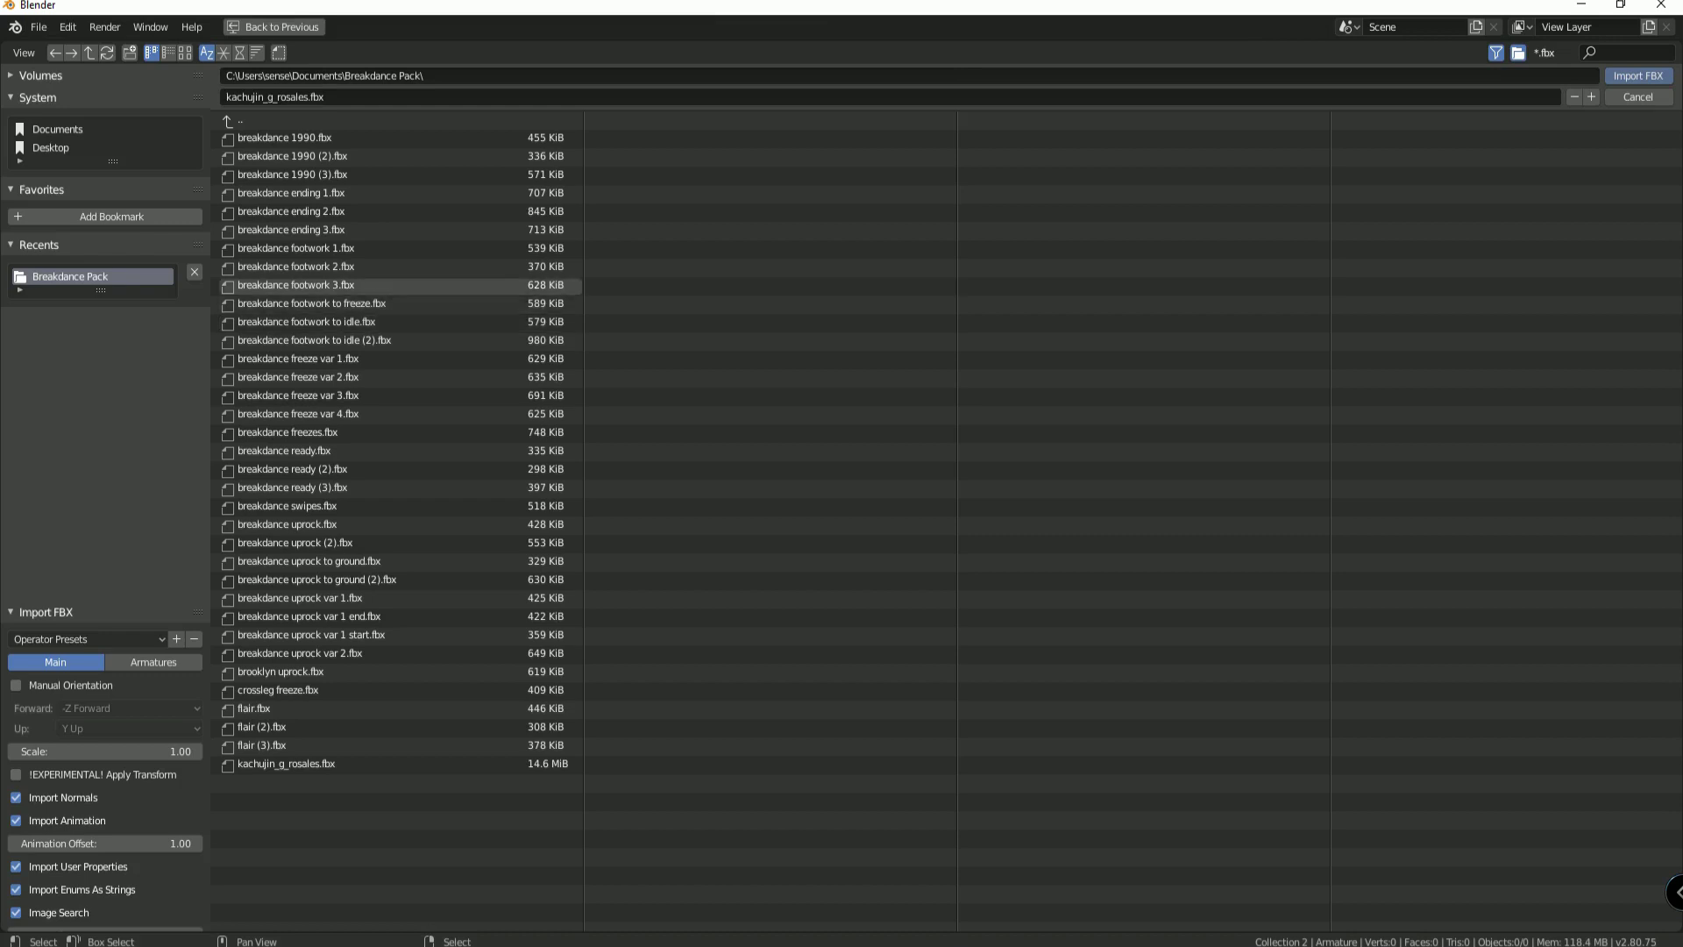
click(284, 138)
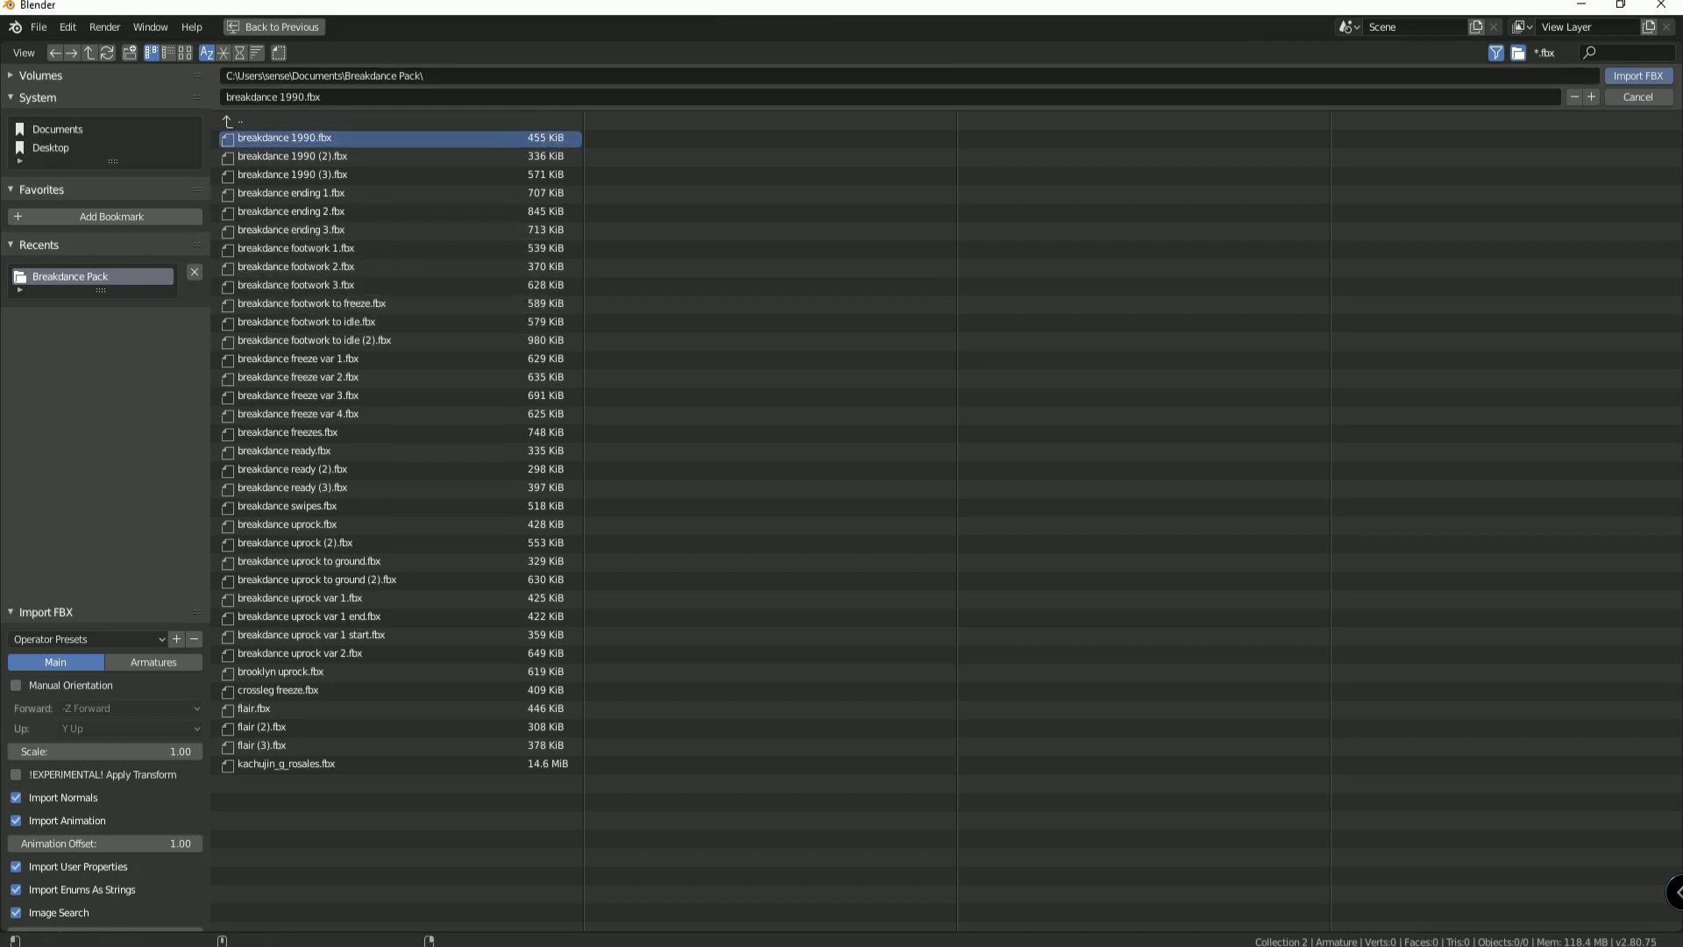
key(Return)
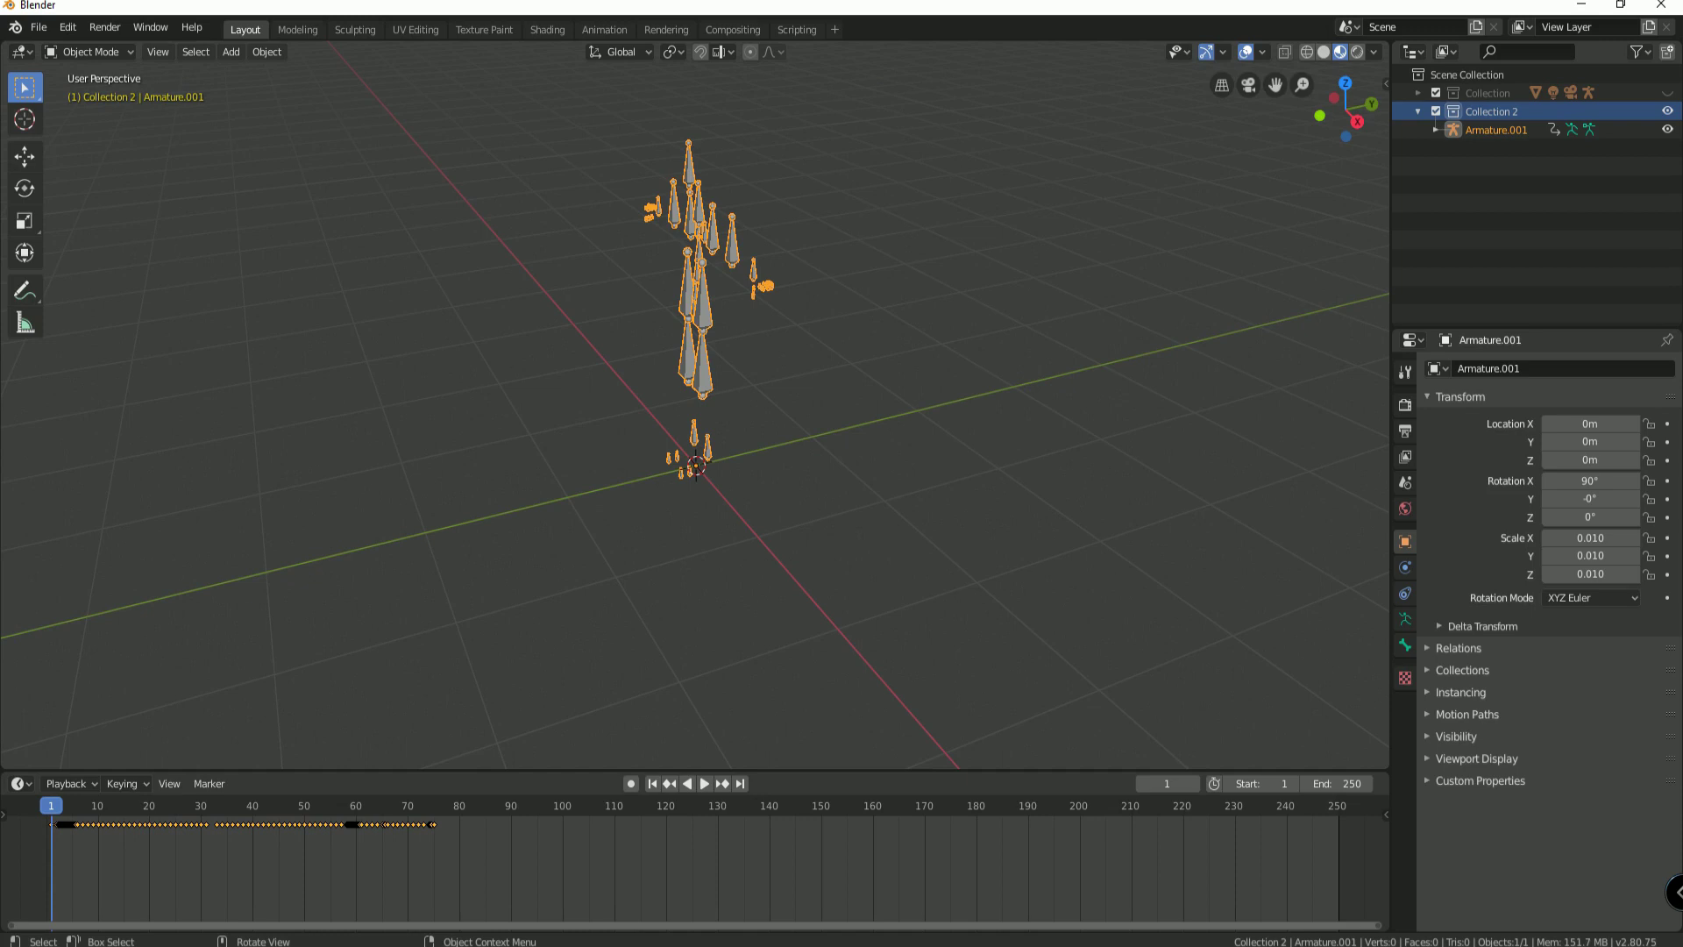
Step: Play back and scrub through the imported armature's breakdance animation to preview its motion
click(704, 783)
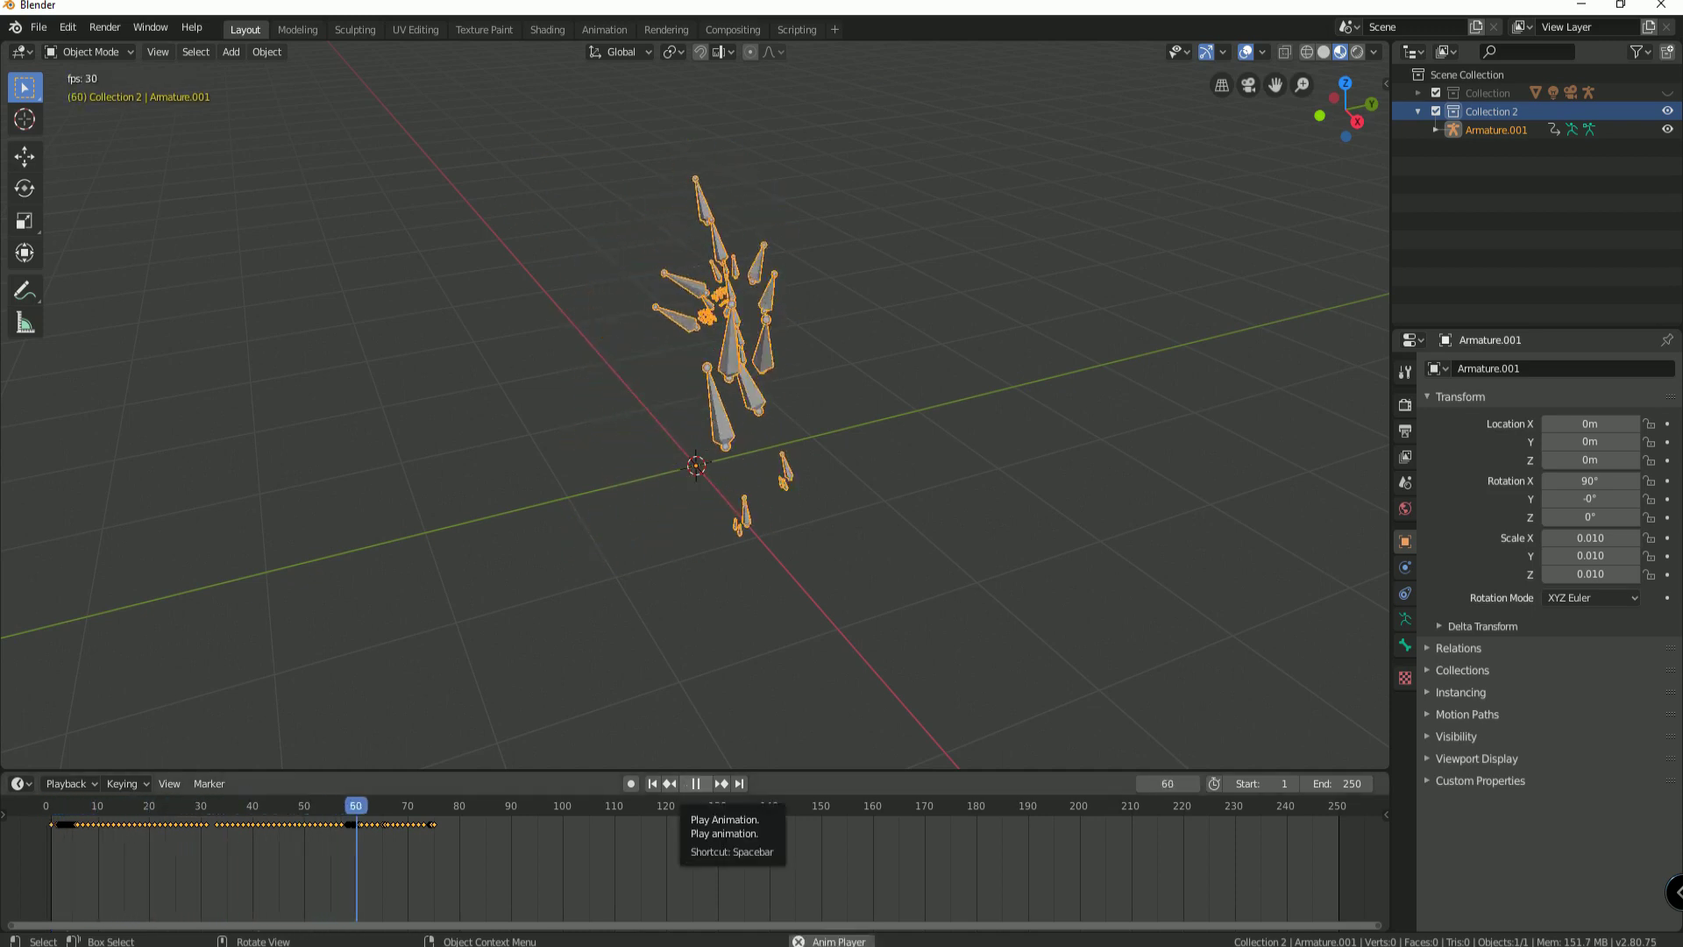
click(695, 783)
drag(444, 805, 293, 805)
key(space)
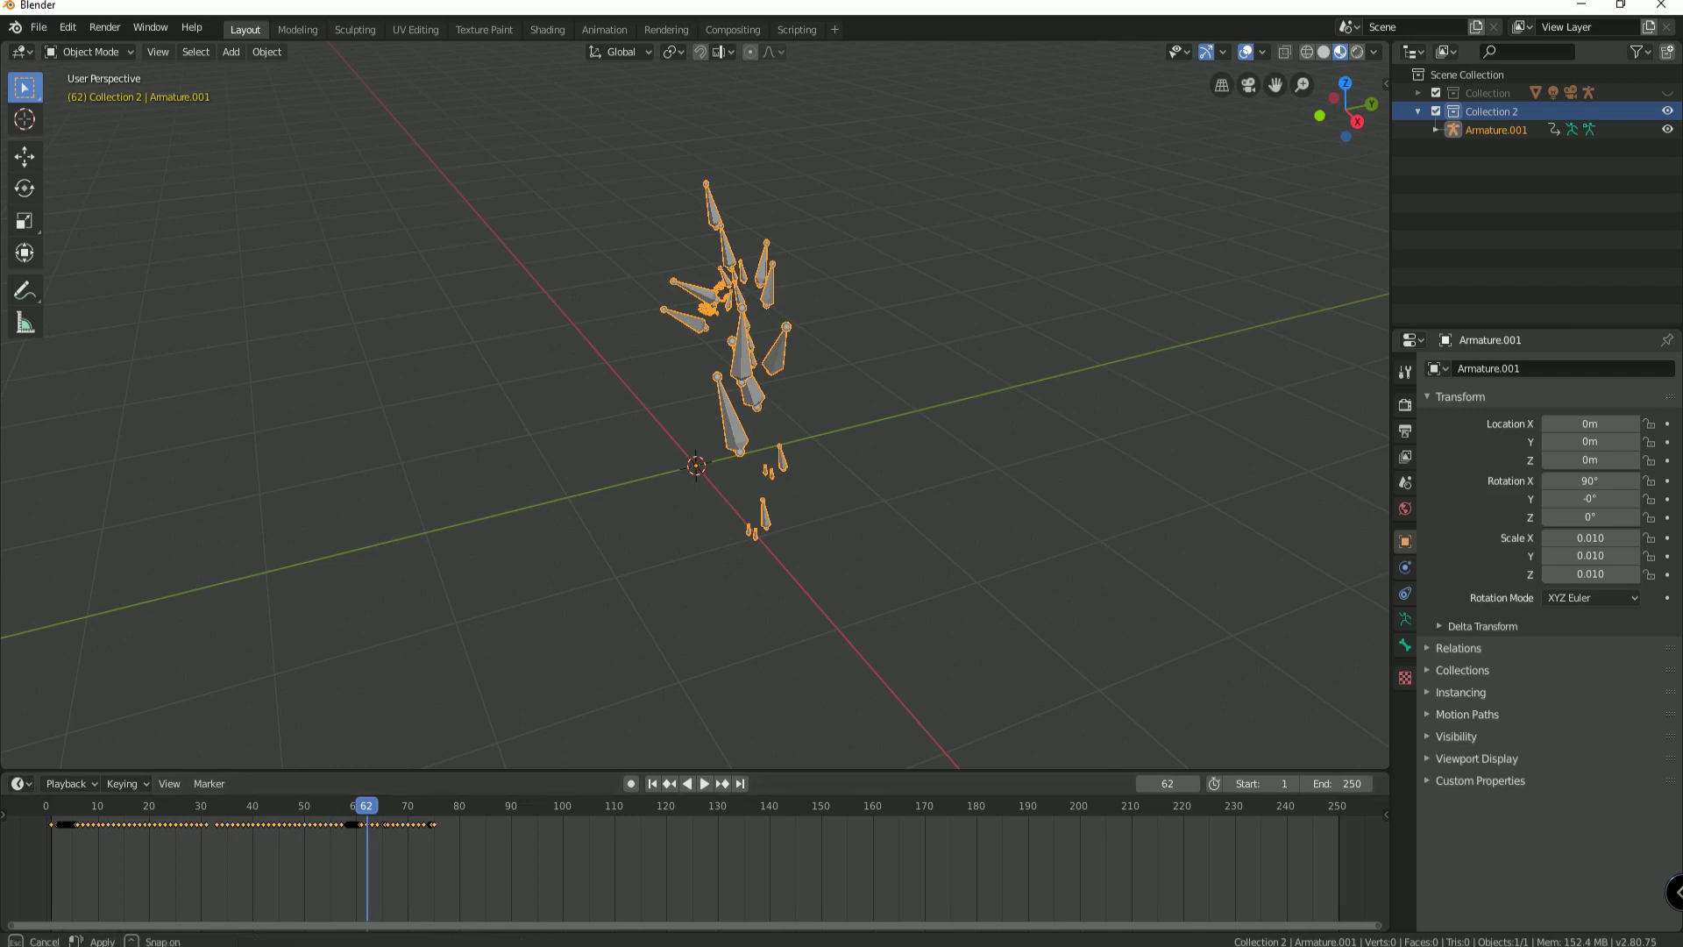
Step: Enlarge the timeline with the playhead returned to frame 1, and expand its Summary channels for the imported armature
drag(696, 771, 696, 716)
drag(367, 750, 51, 750)
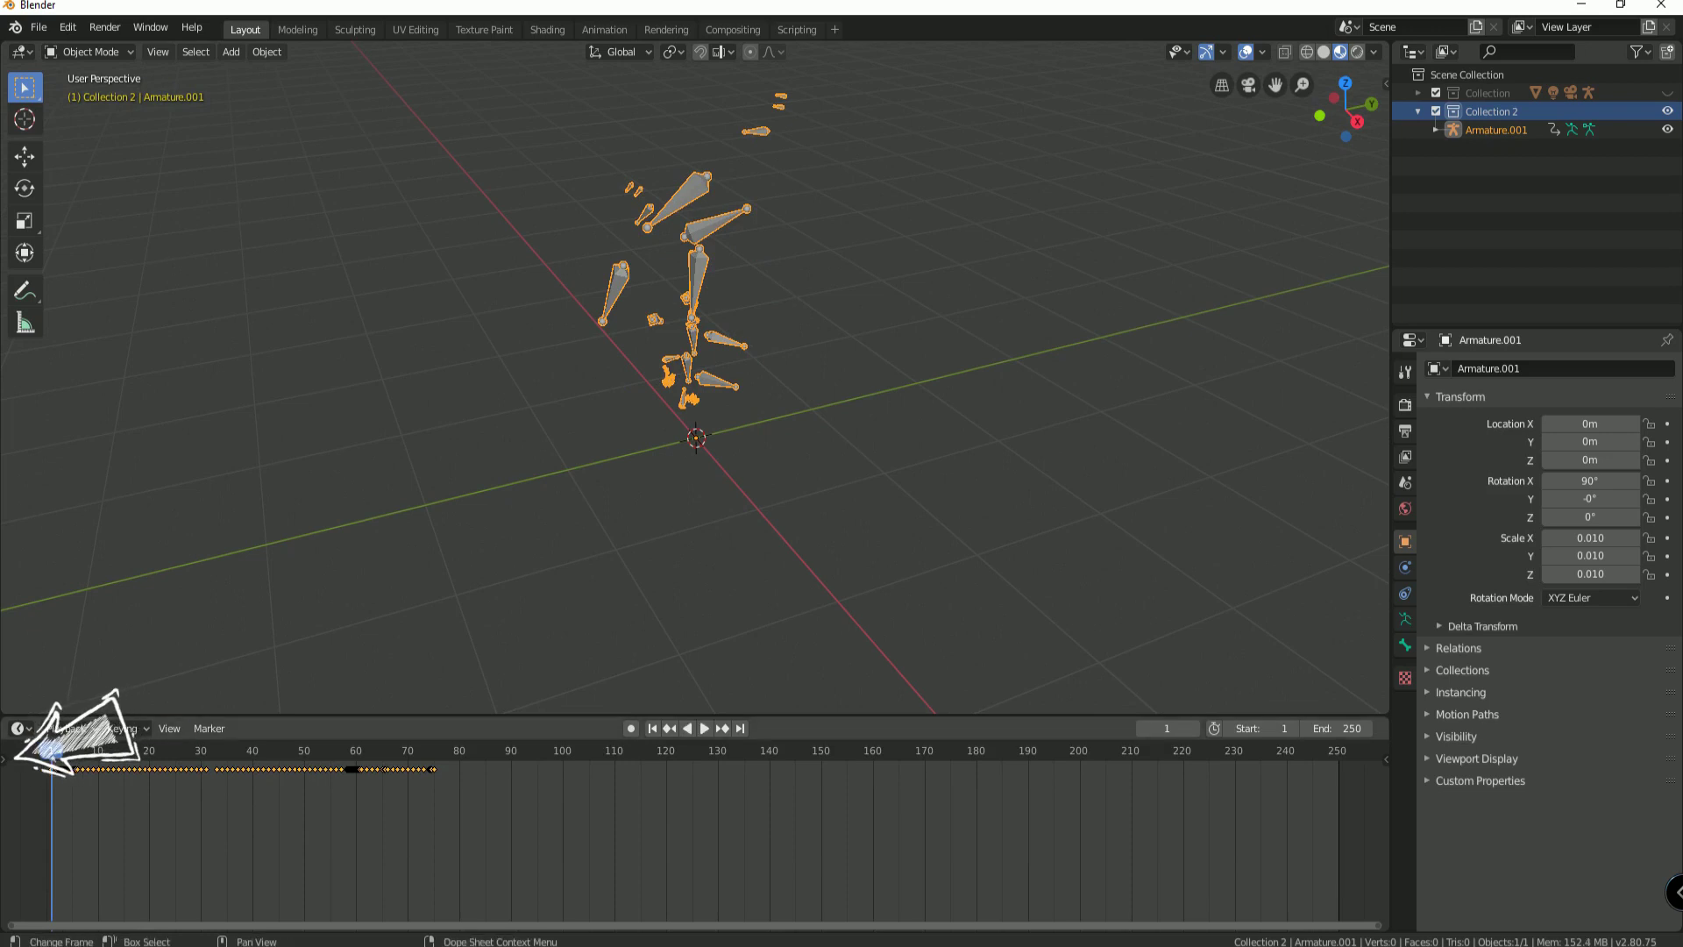
click(3, 759)
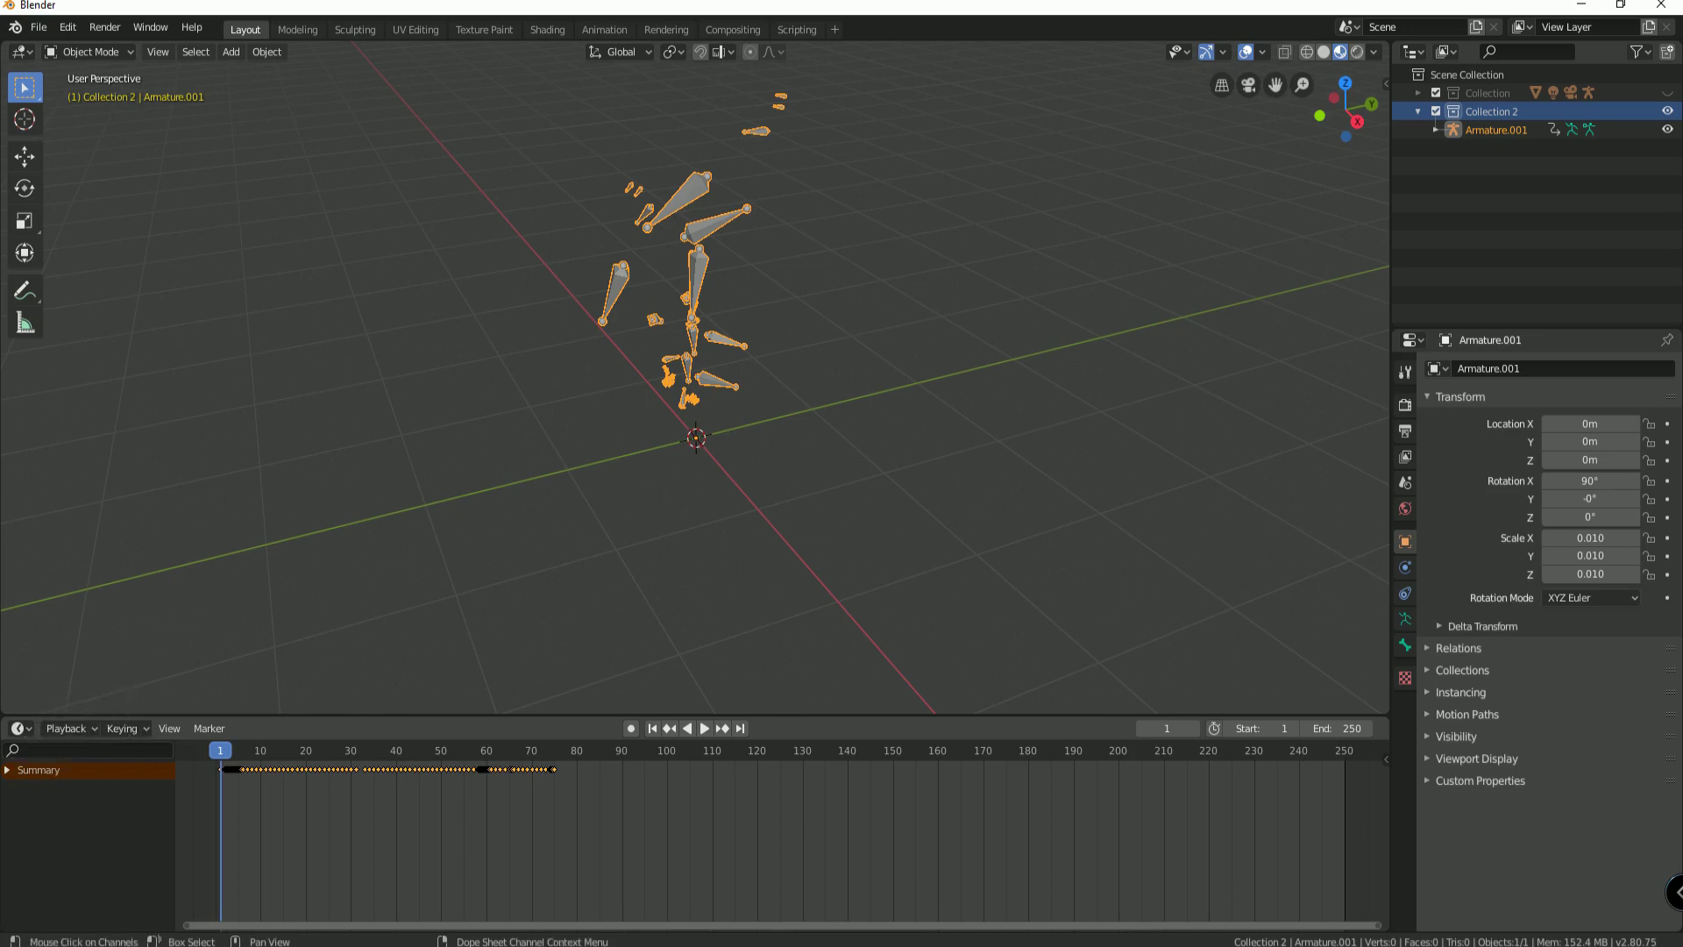
click(7, 770)
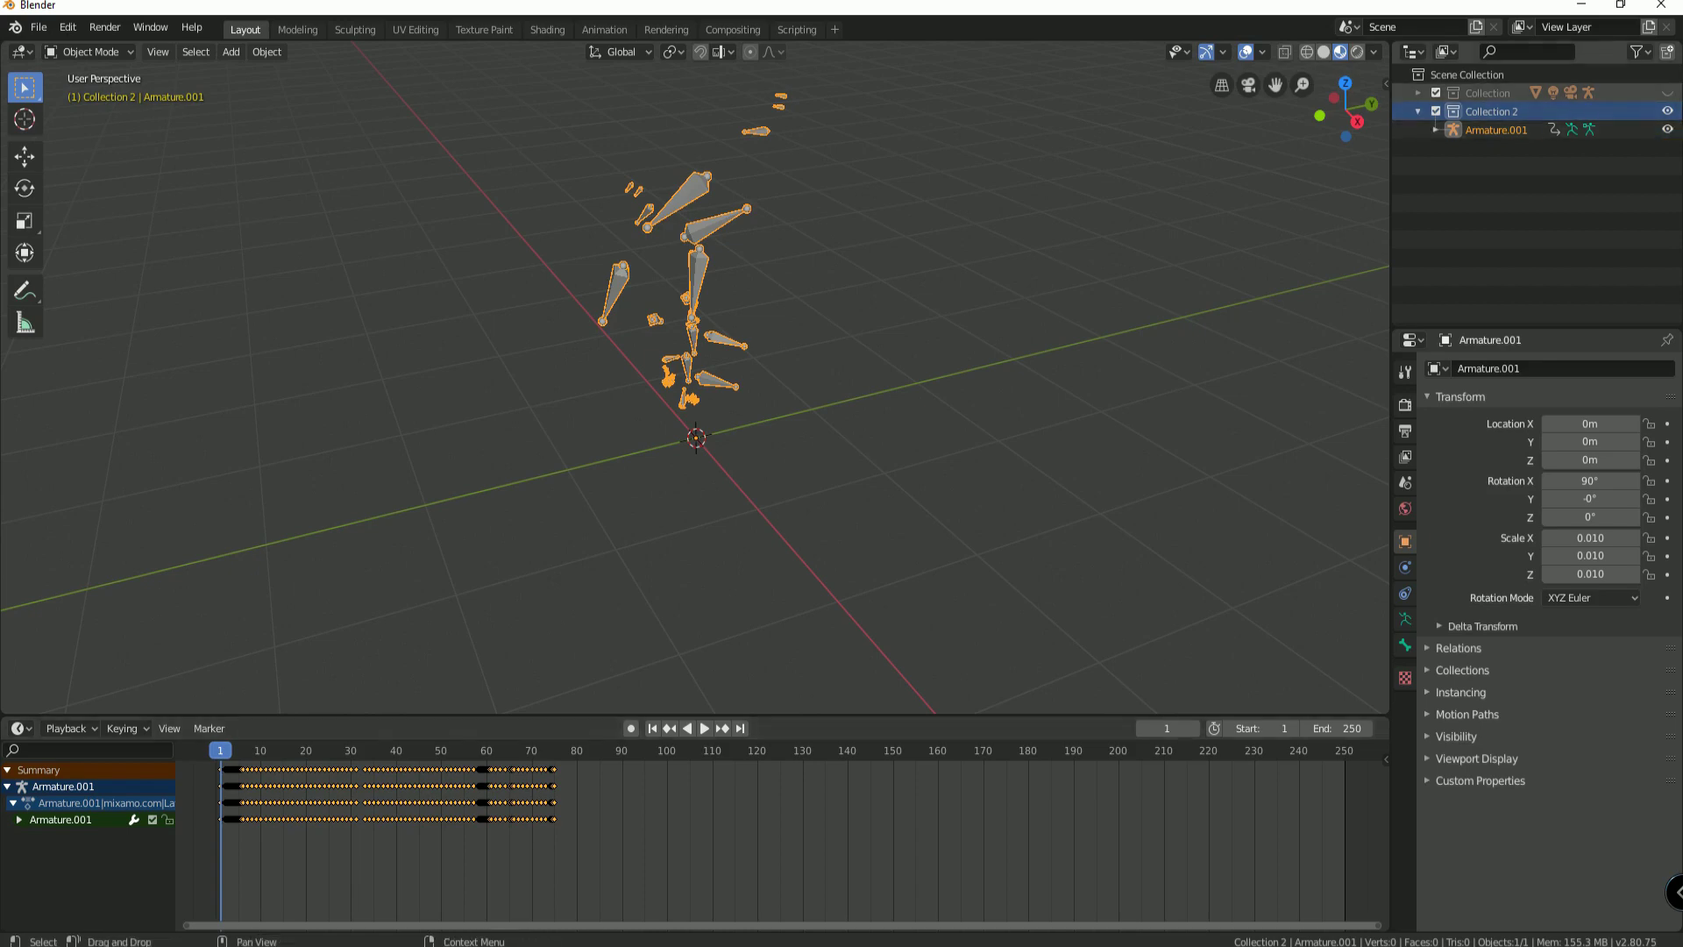
Step: Hide Collection 2, then show the original Collection holding the character and expand its contents in the outliner
click(1666, 112)
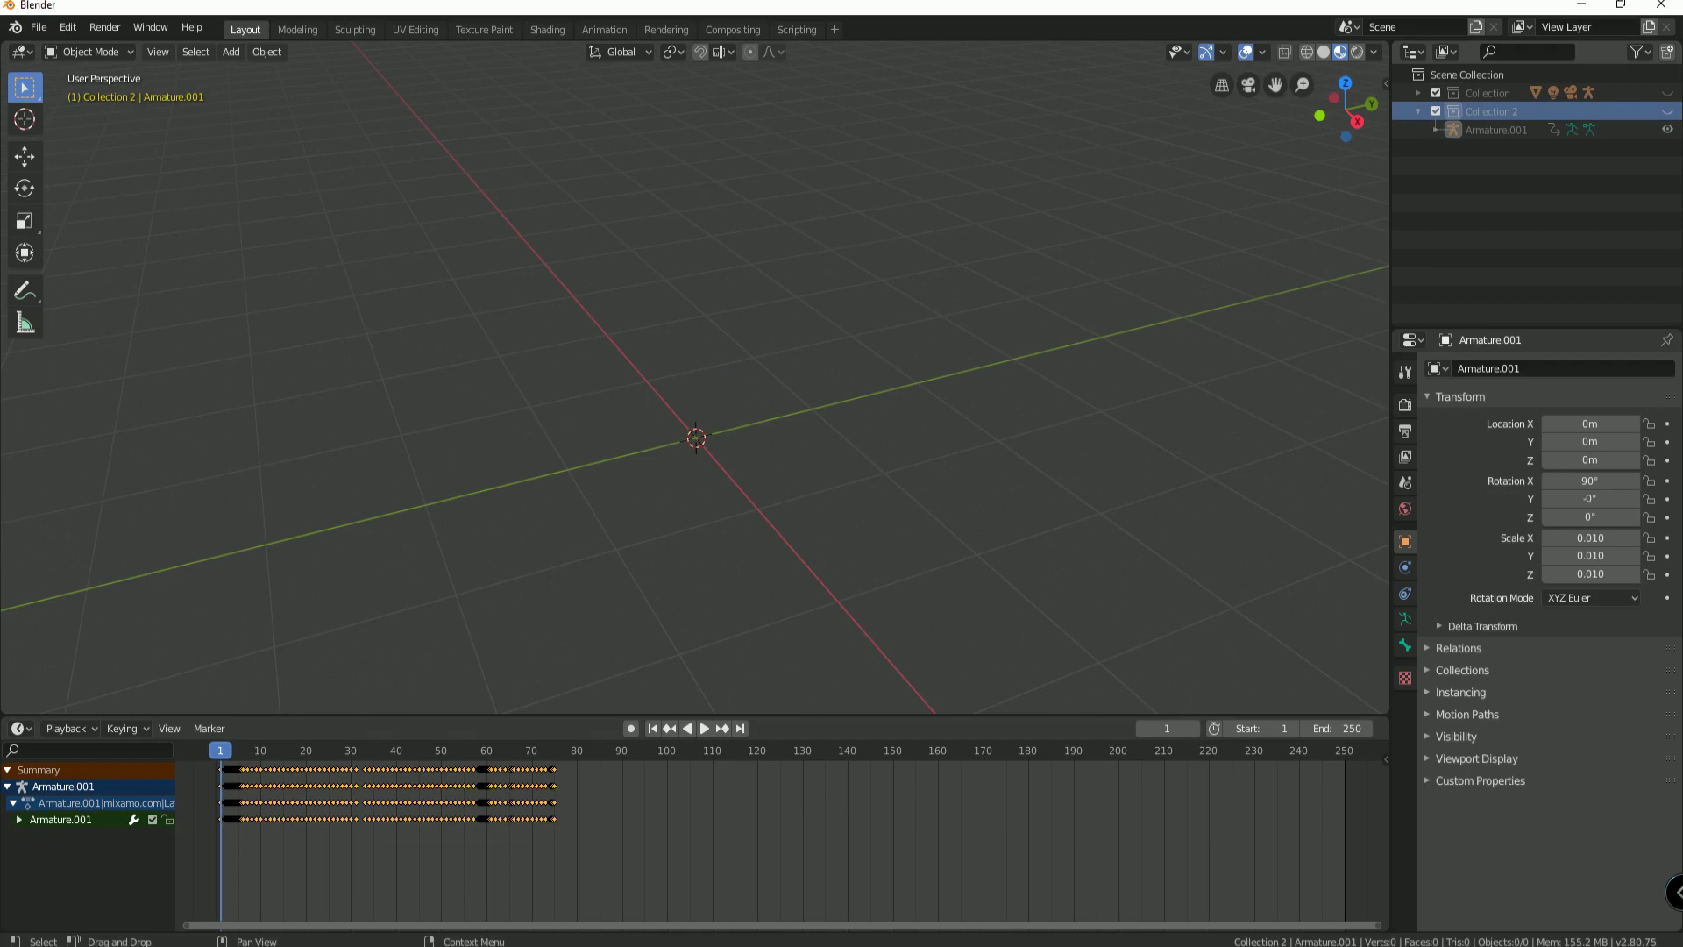
click(1667, 93)
click(1488, 93)
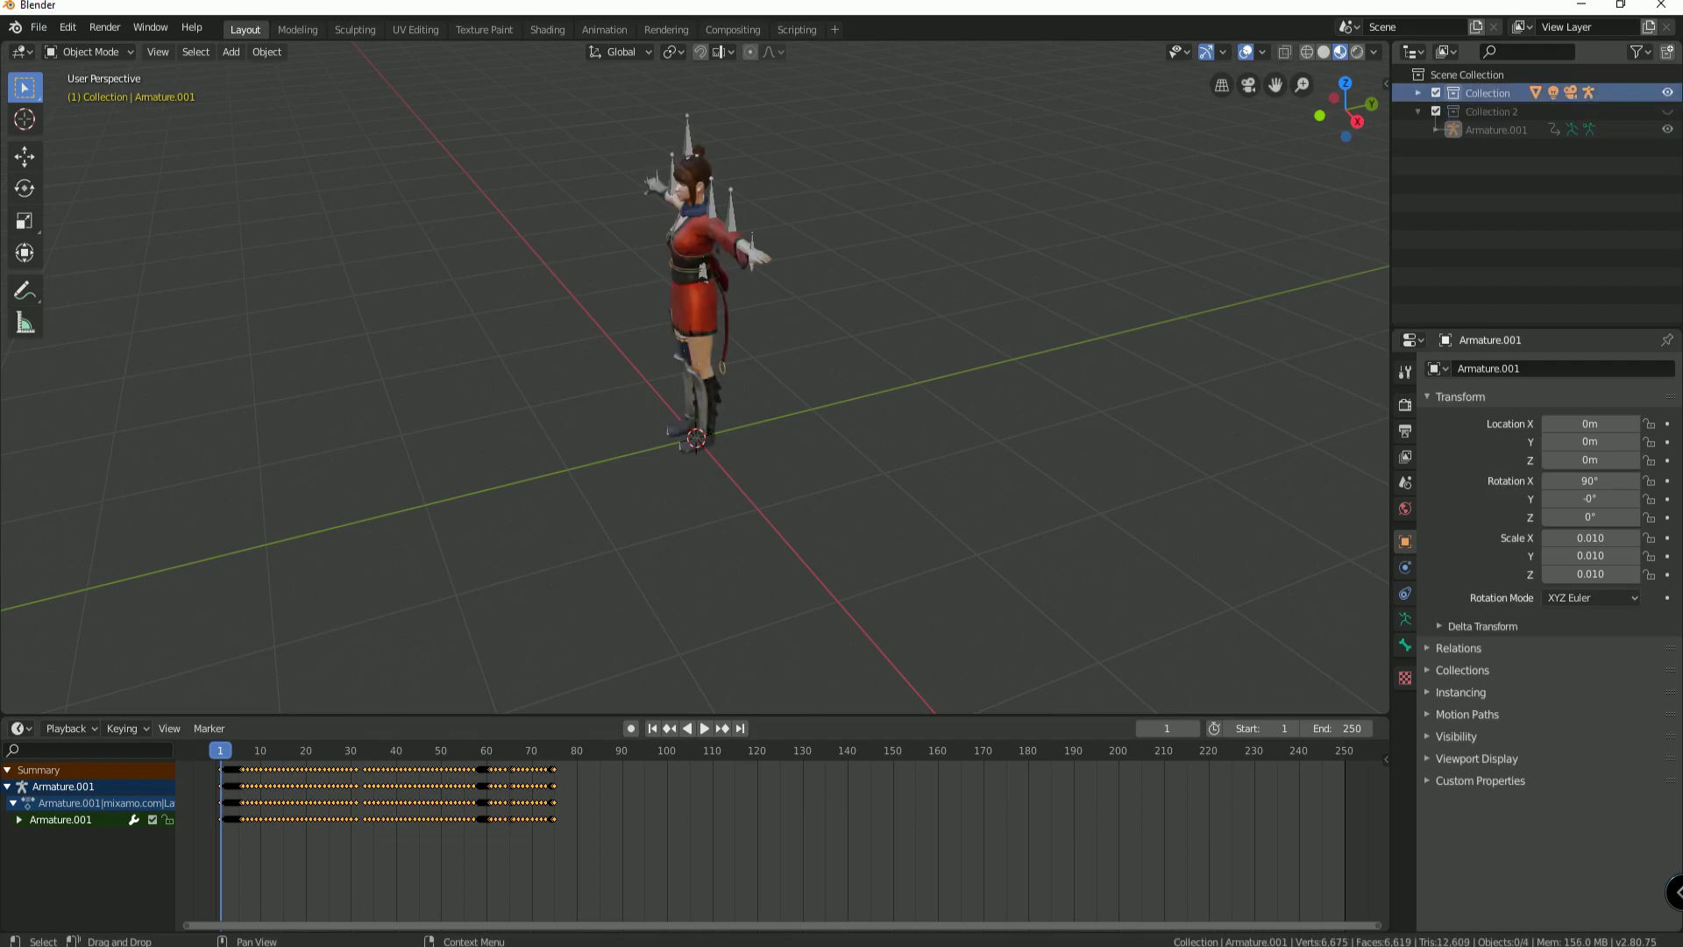
click(1418, 92)
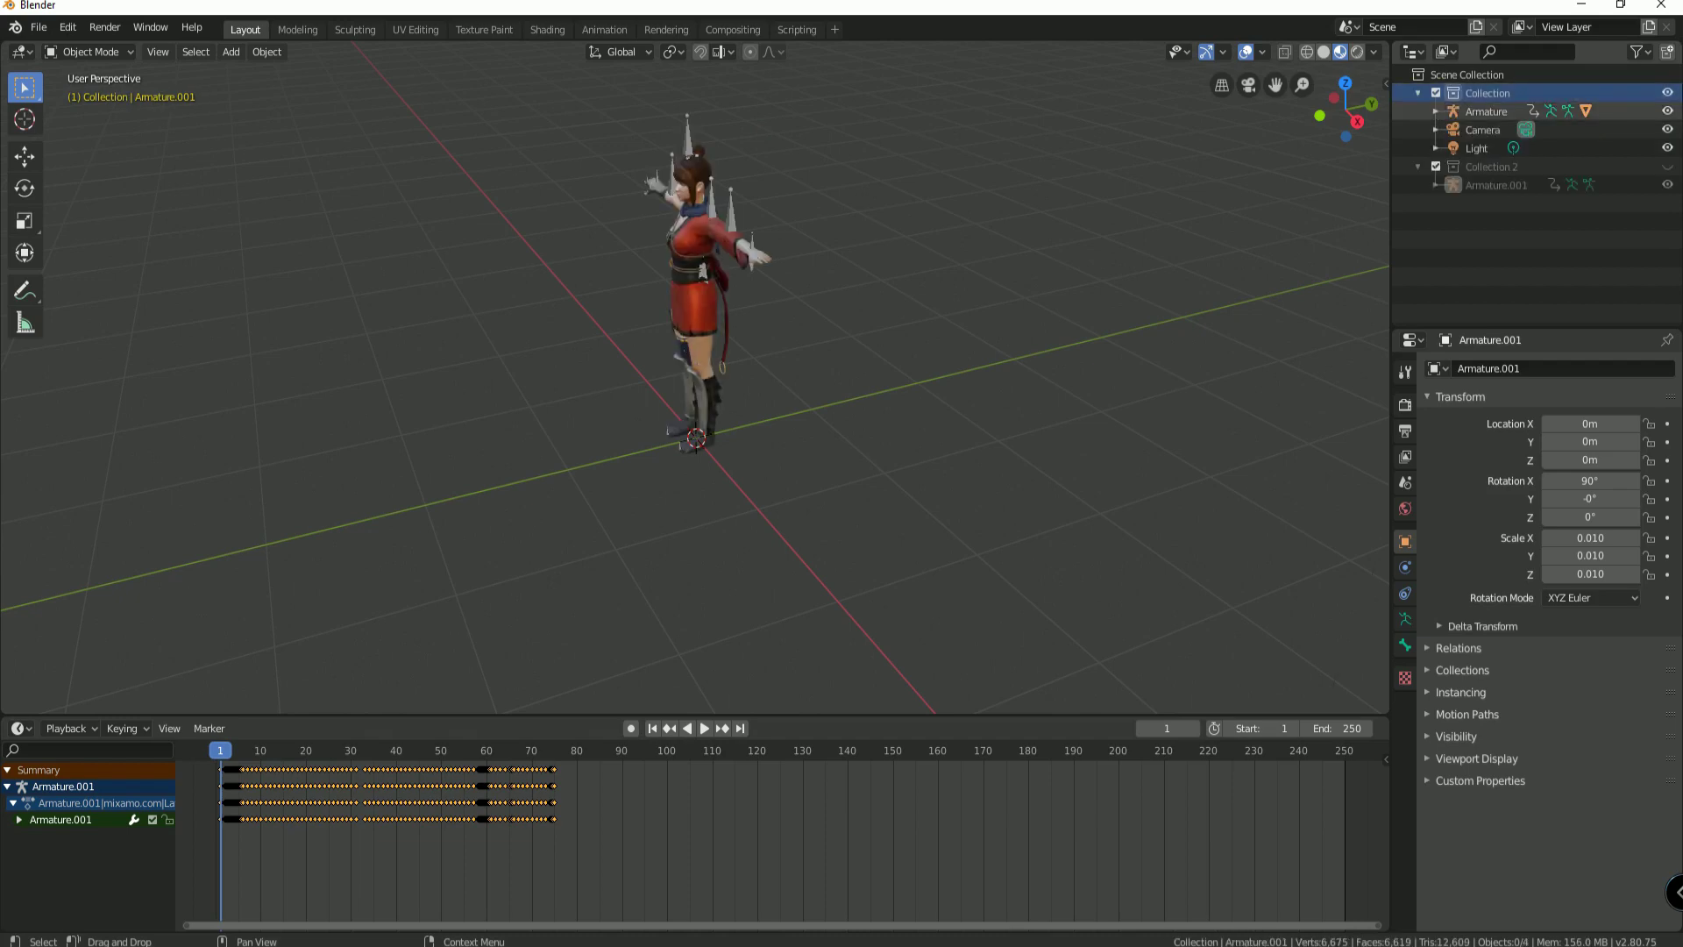
Step: Paste the copied breakdance keyframes onto the character's Armature at frame 1 and check the motion up to frame 44
click(1486, 111)
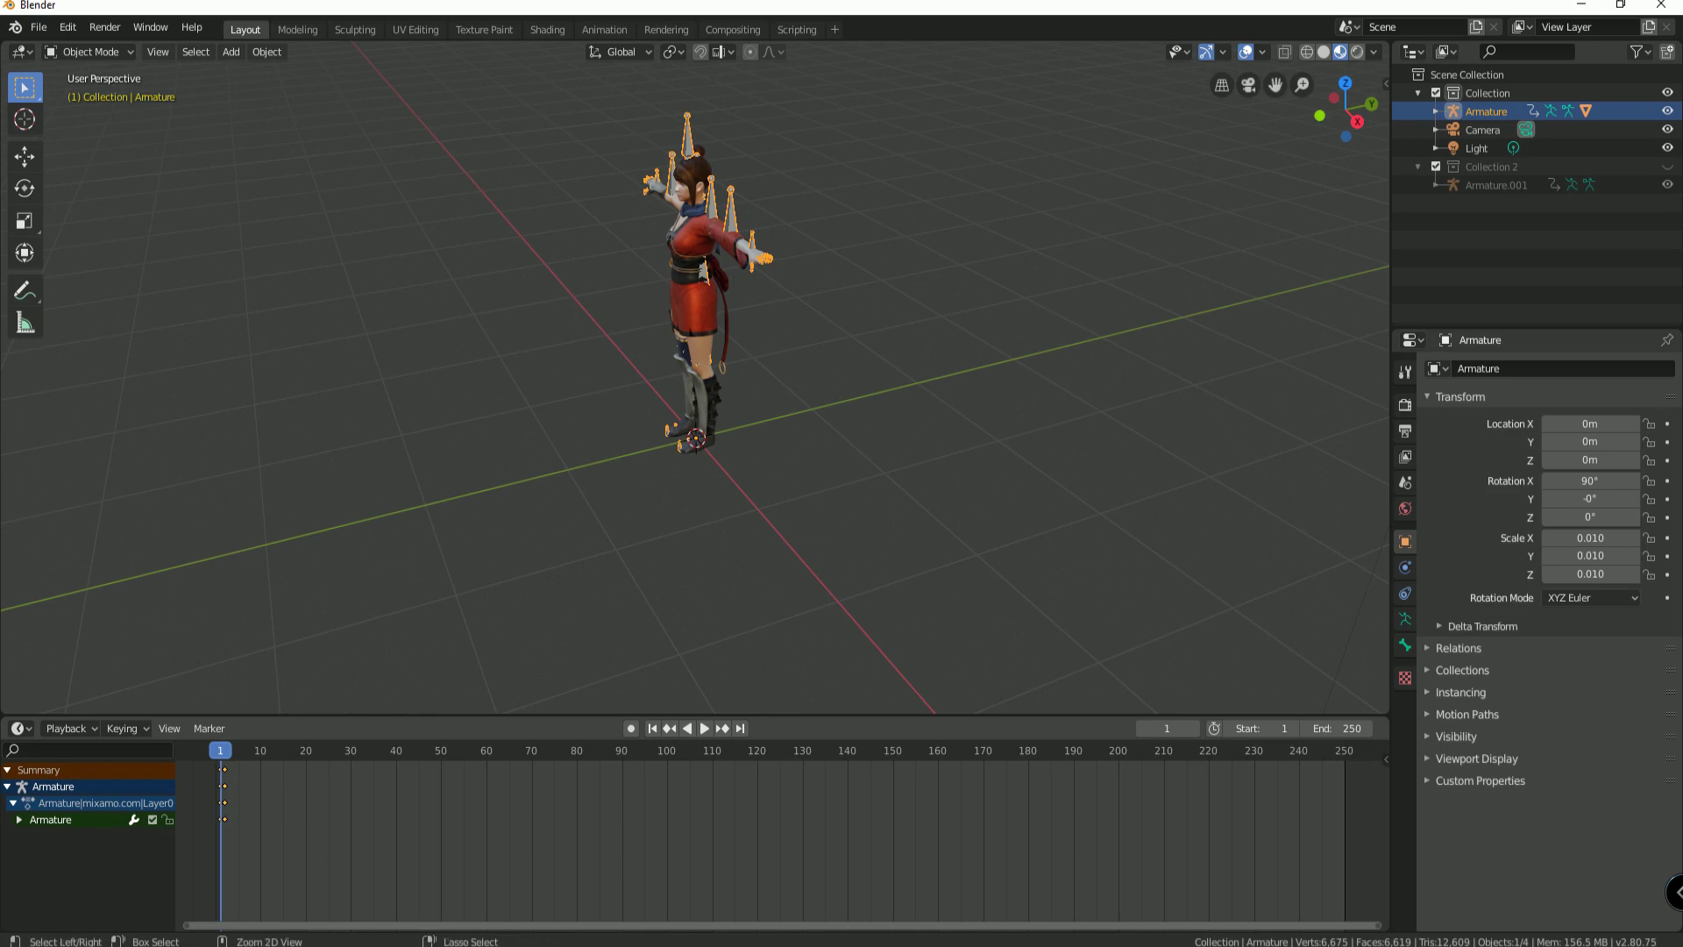
key(ctrl+v)
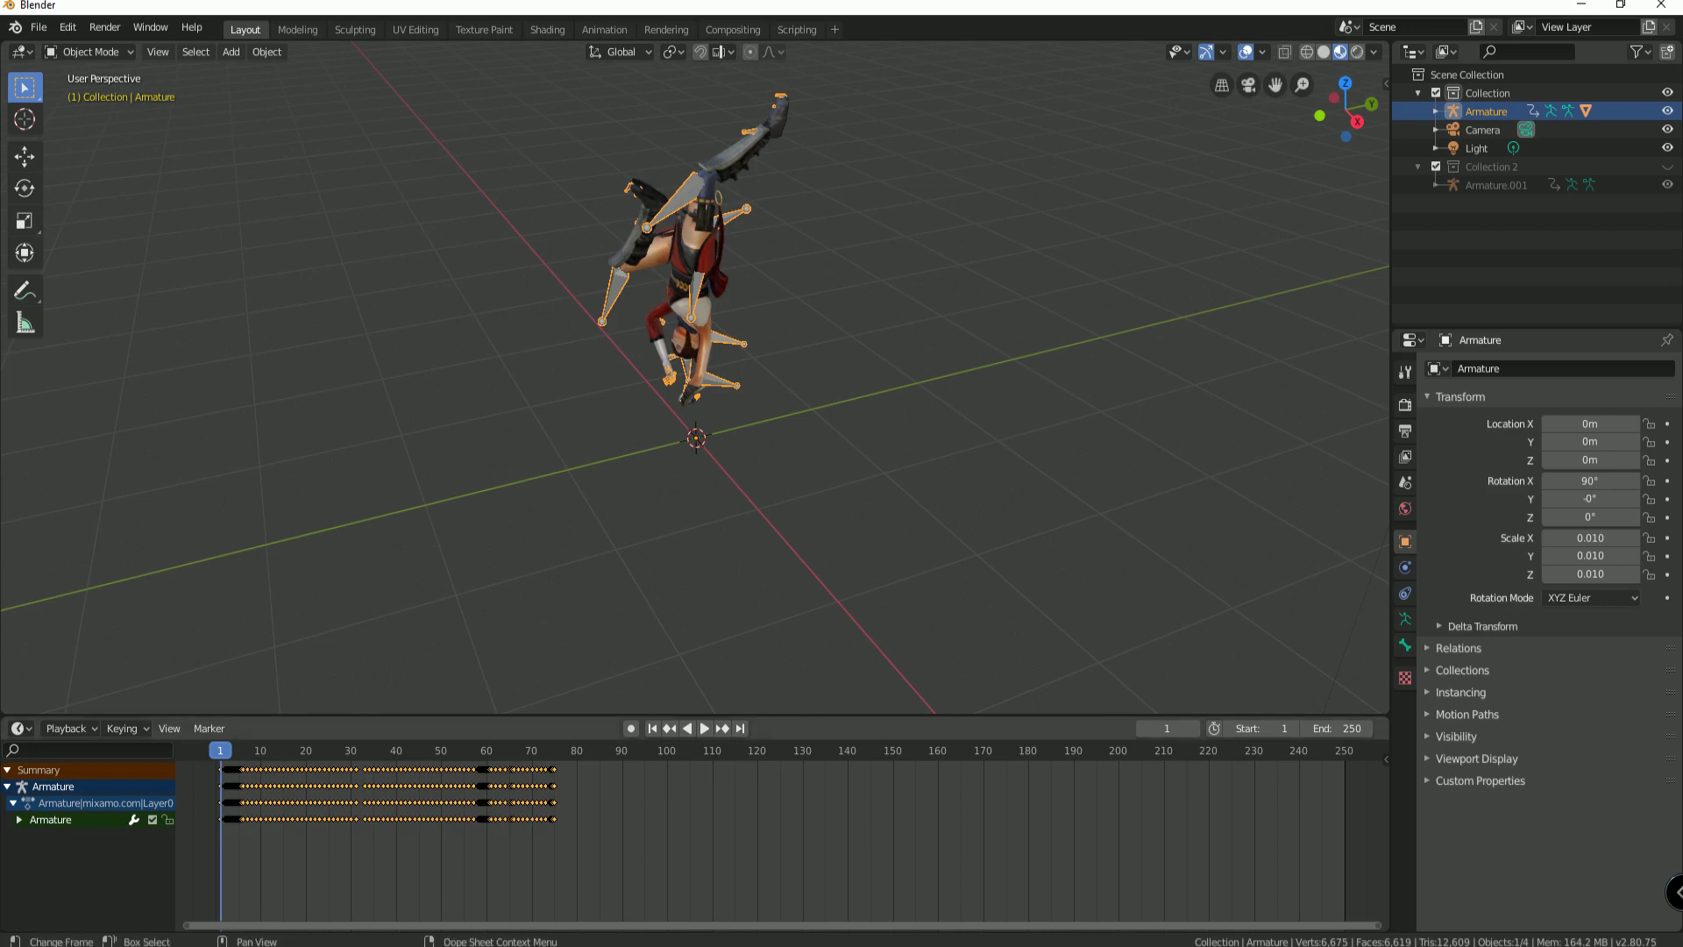
key(space)
key(Escape)
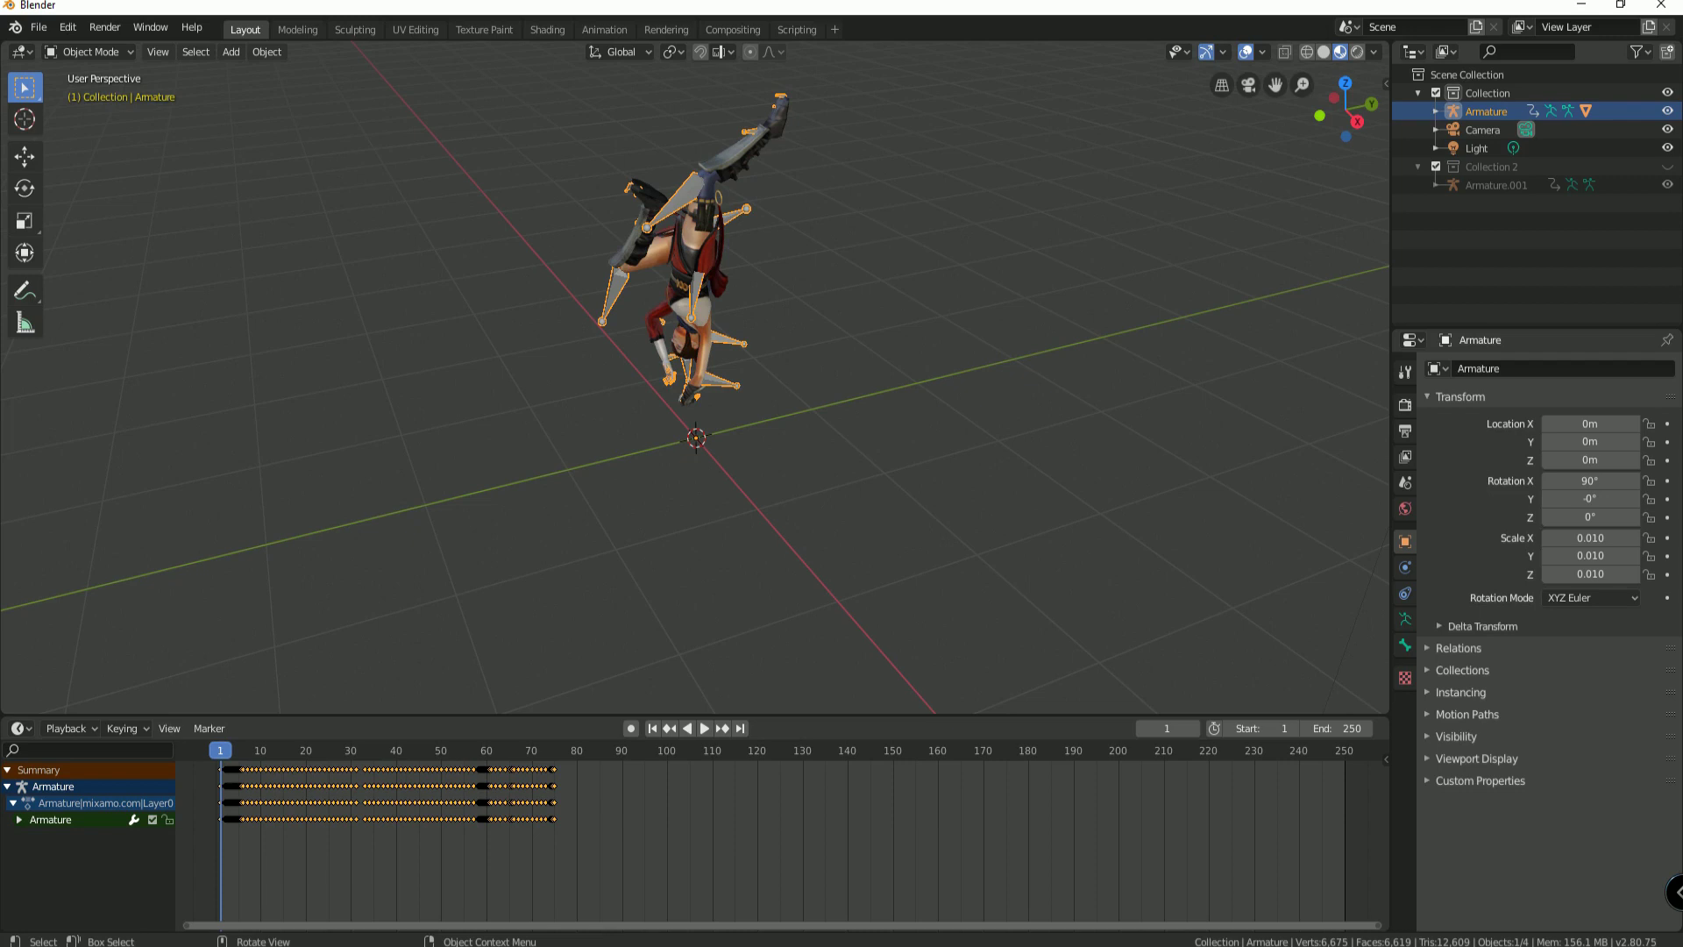
click(413, 751)
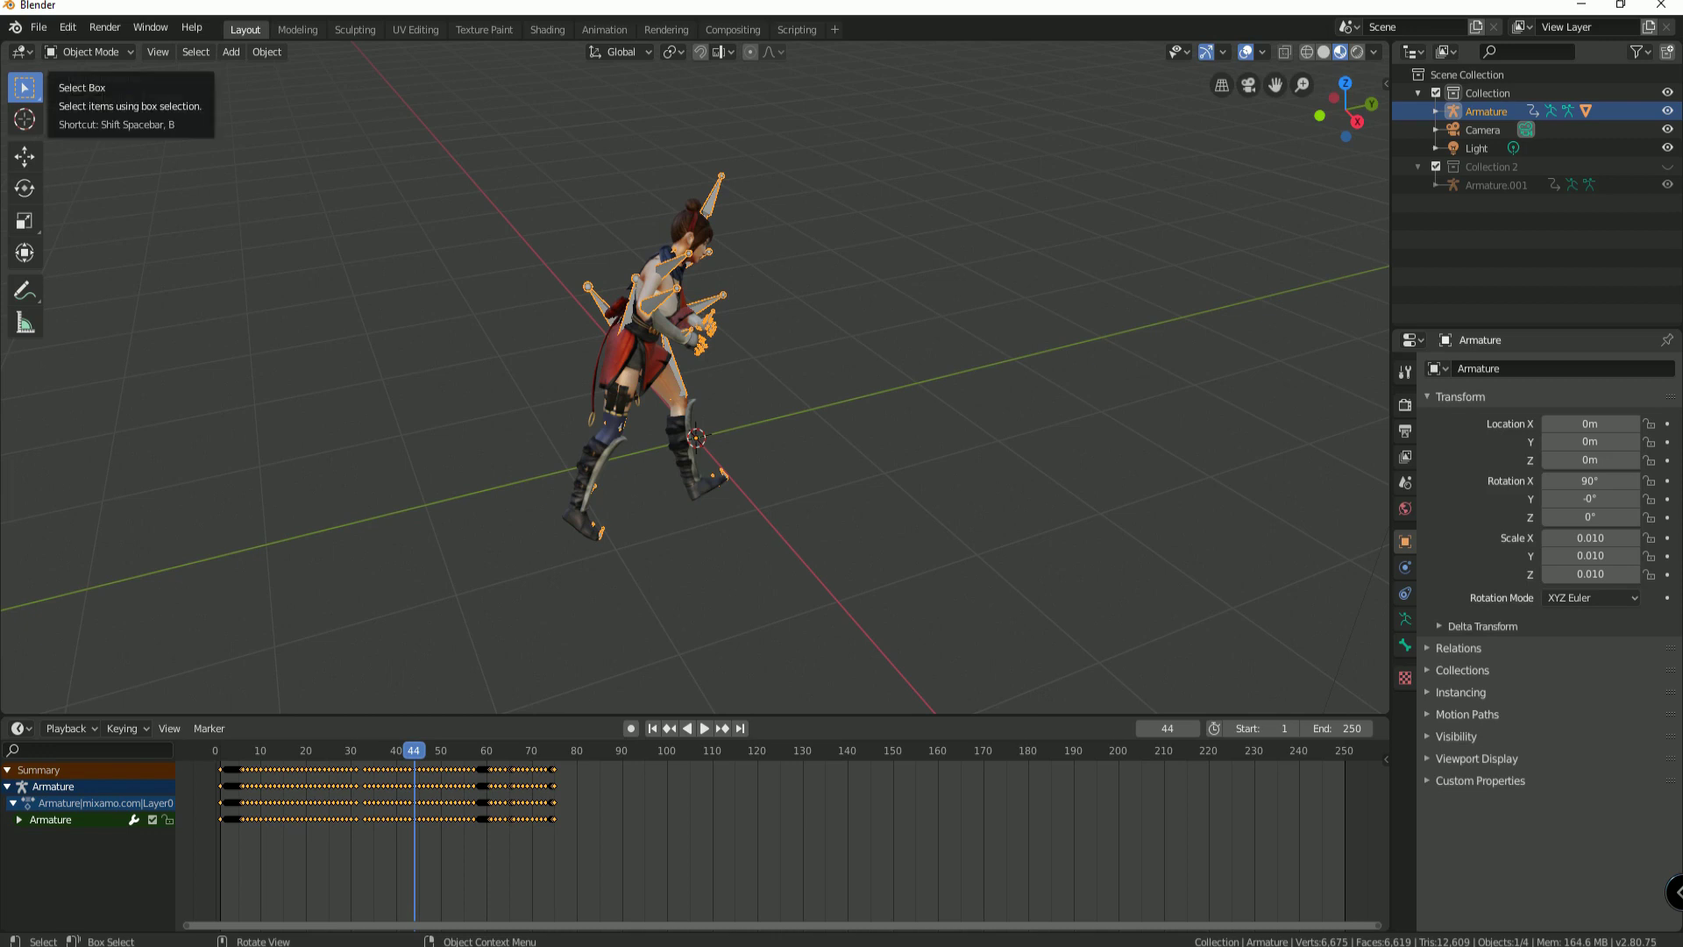
Step: Select the character mesh with its armature and export the scene as untitled.fbx into the Breakdance Pack folder
drag(481, 84, 875, 570)
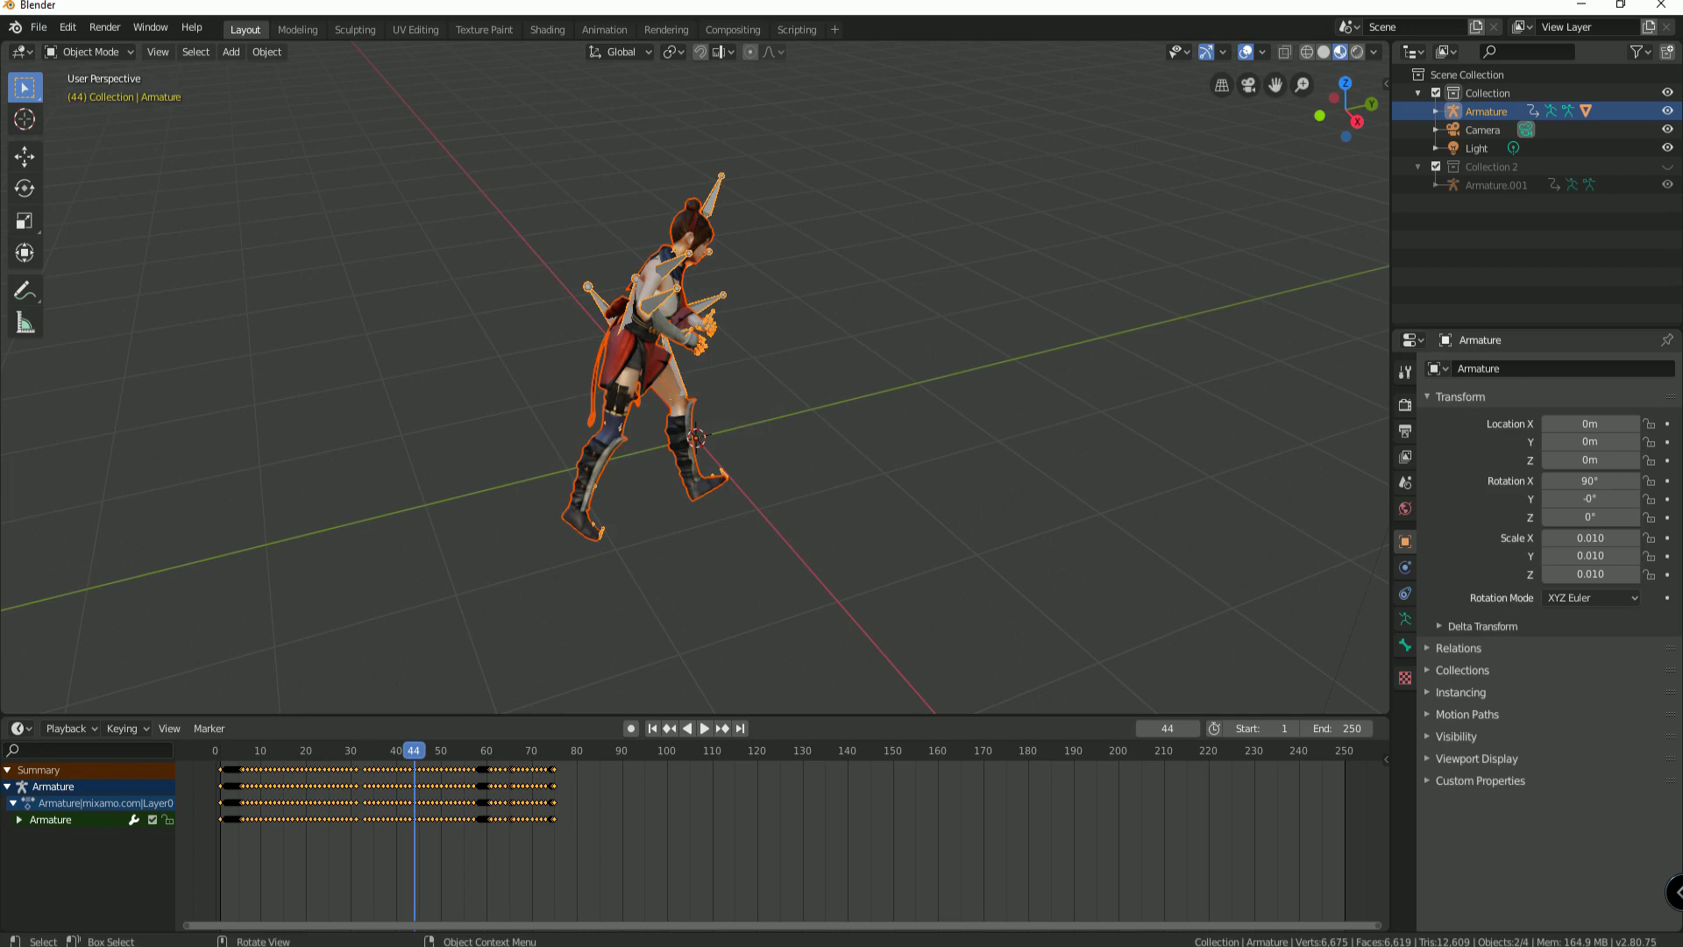
click(39, 27)
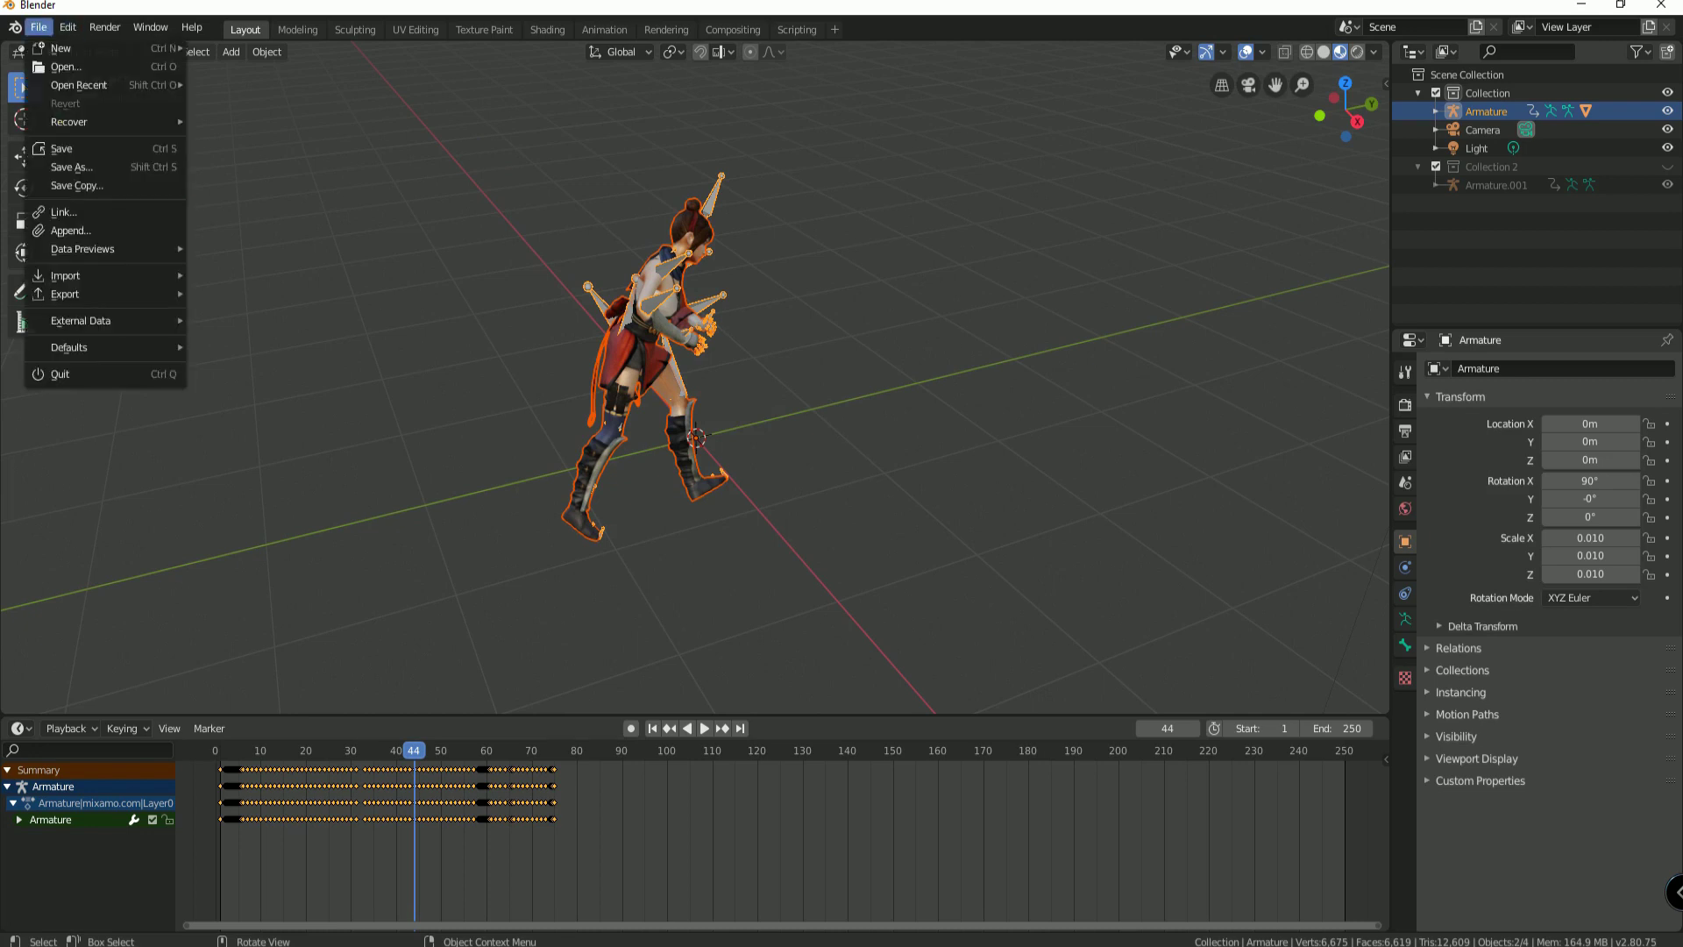
mouse_move(65, 293)
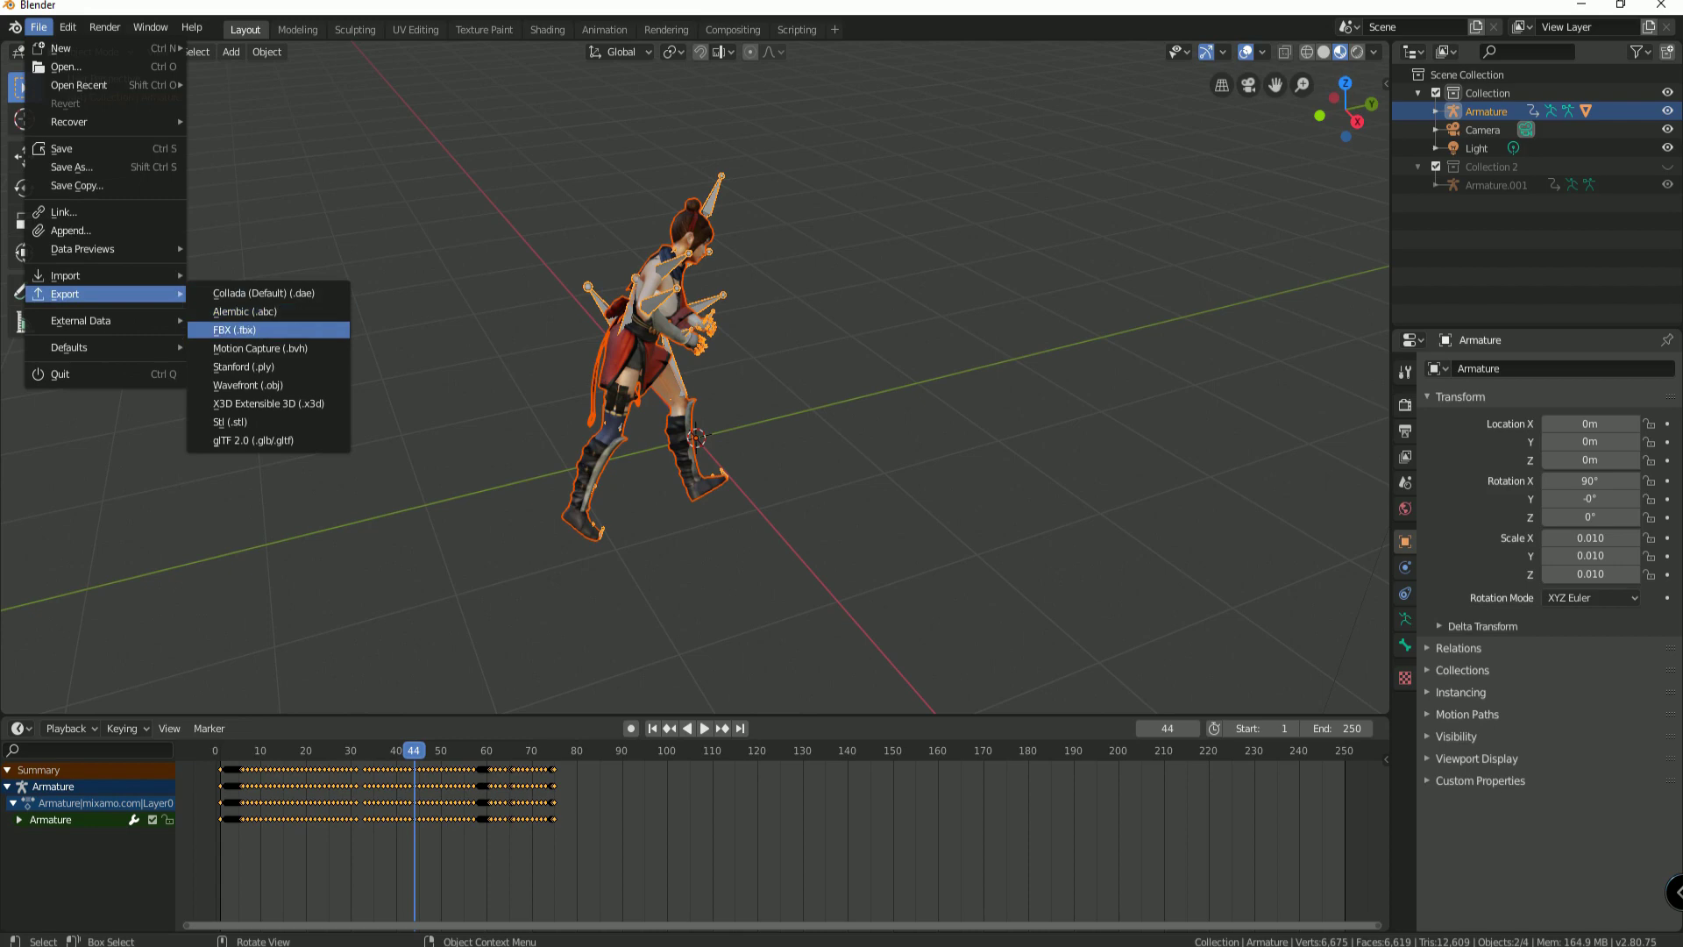
click(235, 330)
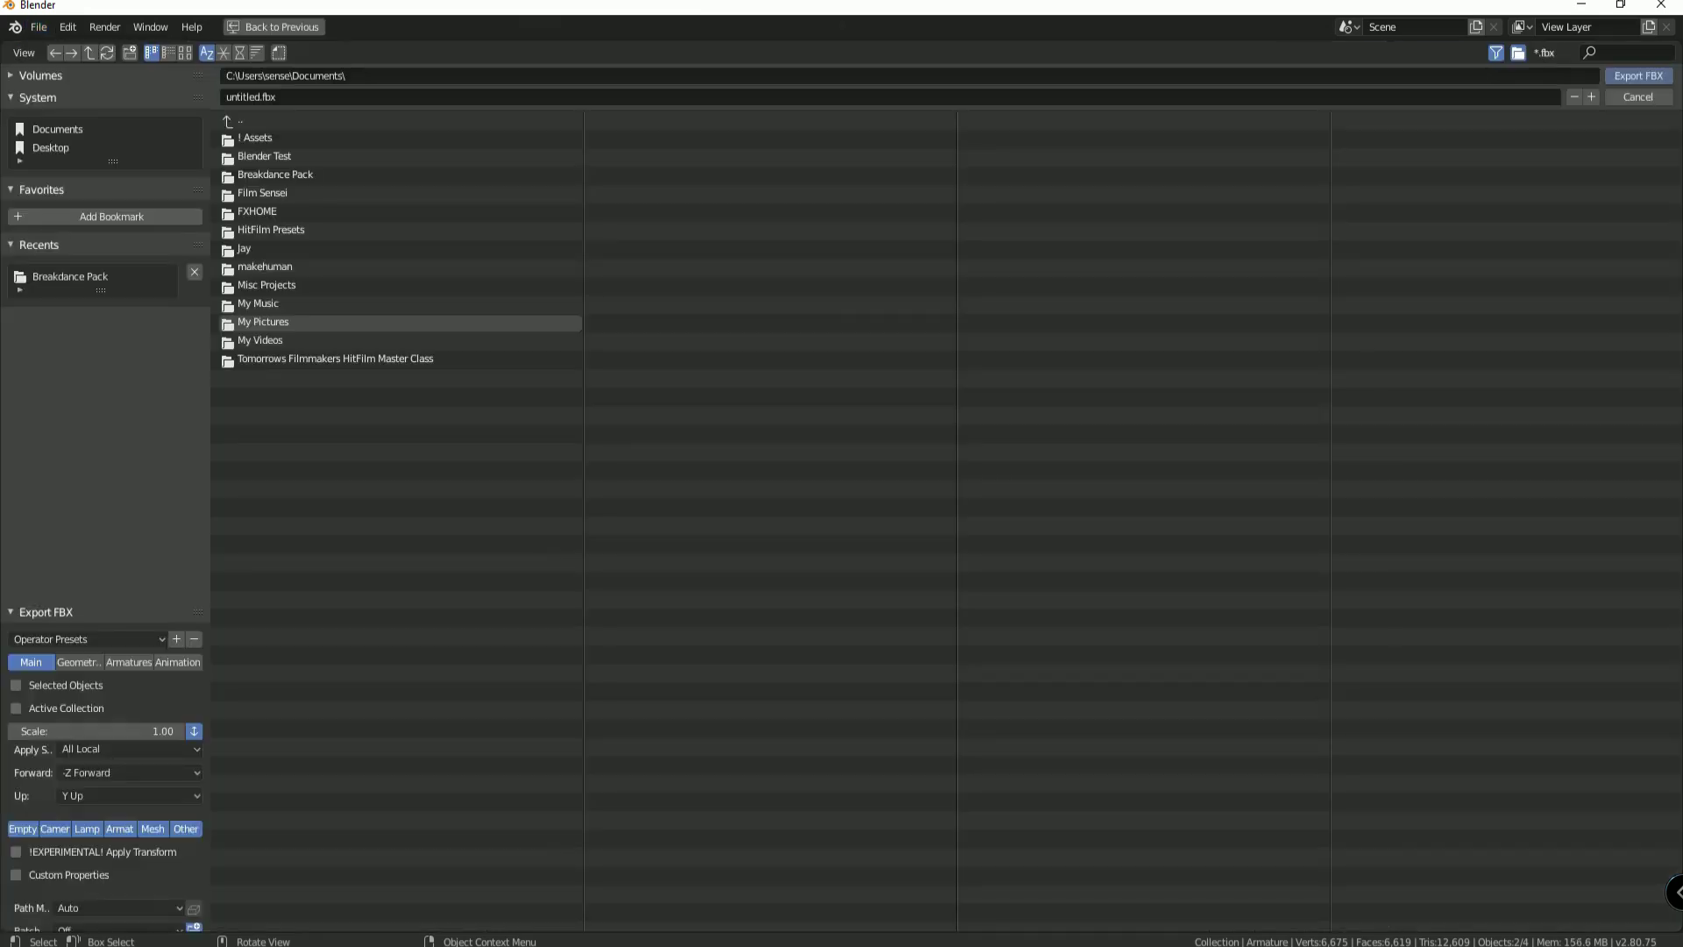
click(274, 175)
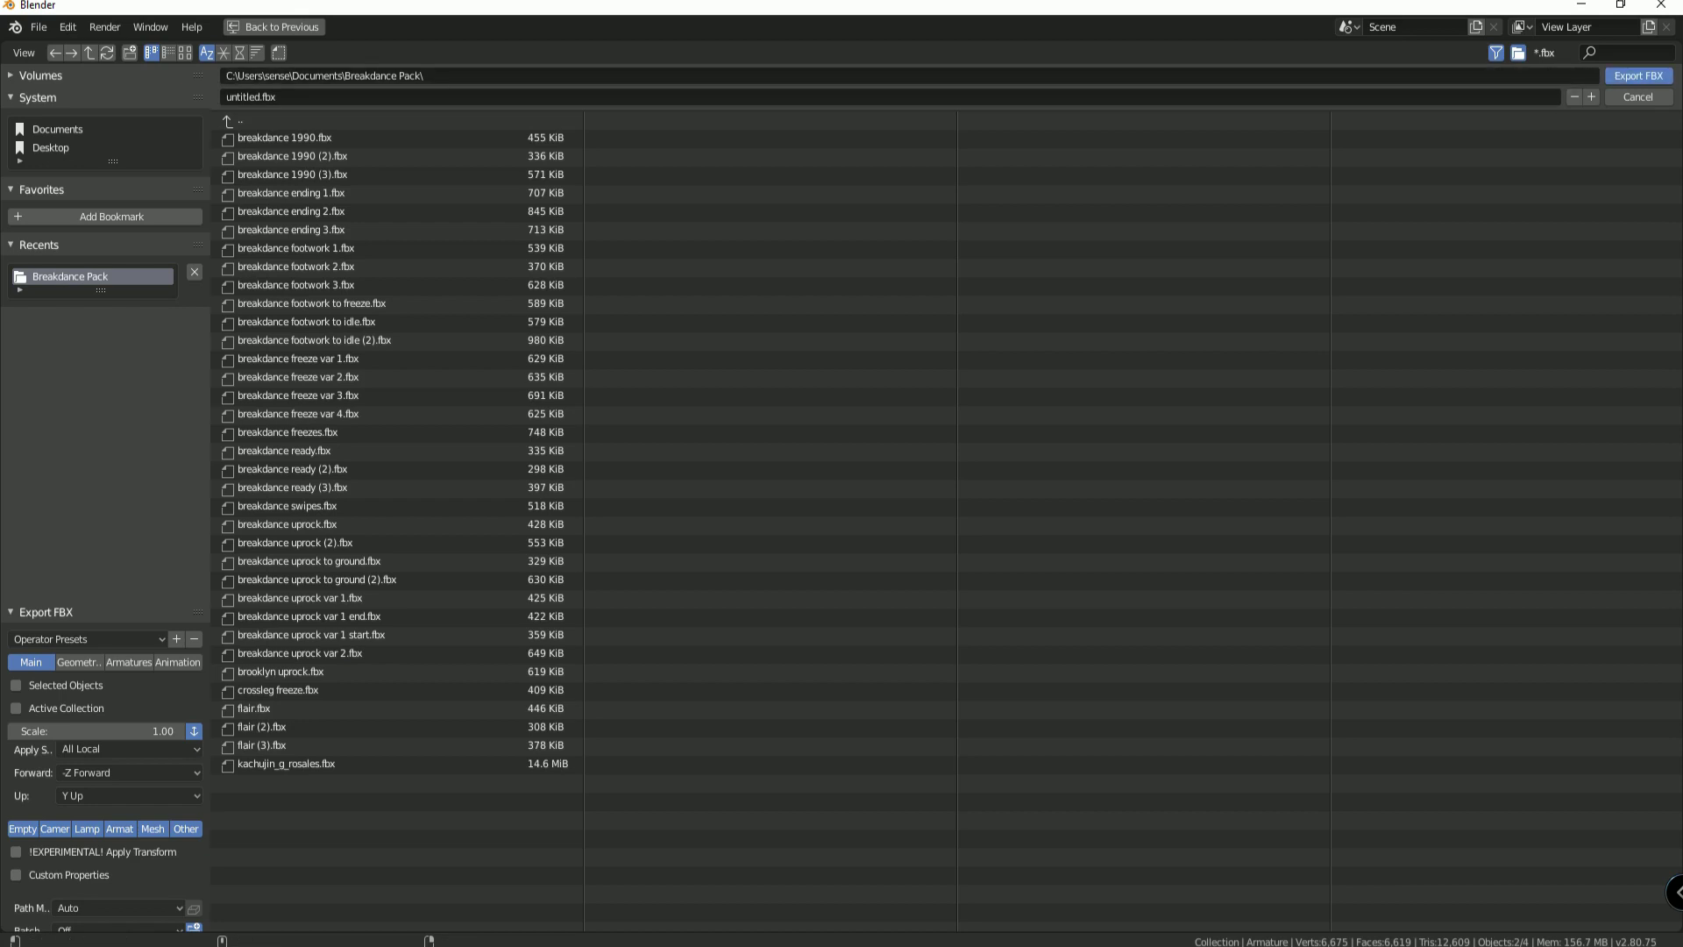
click(1638, 75)
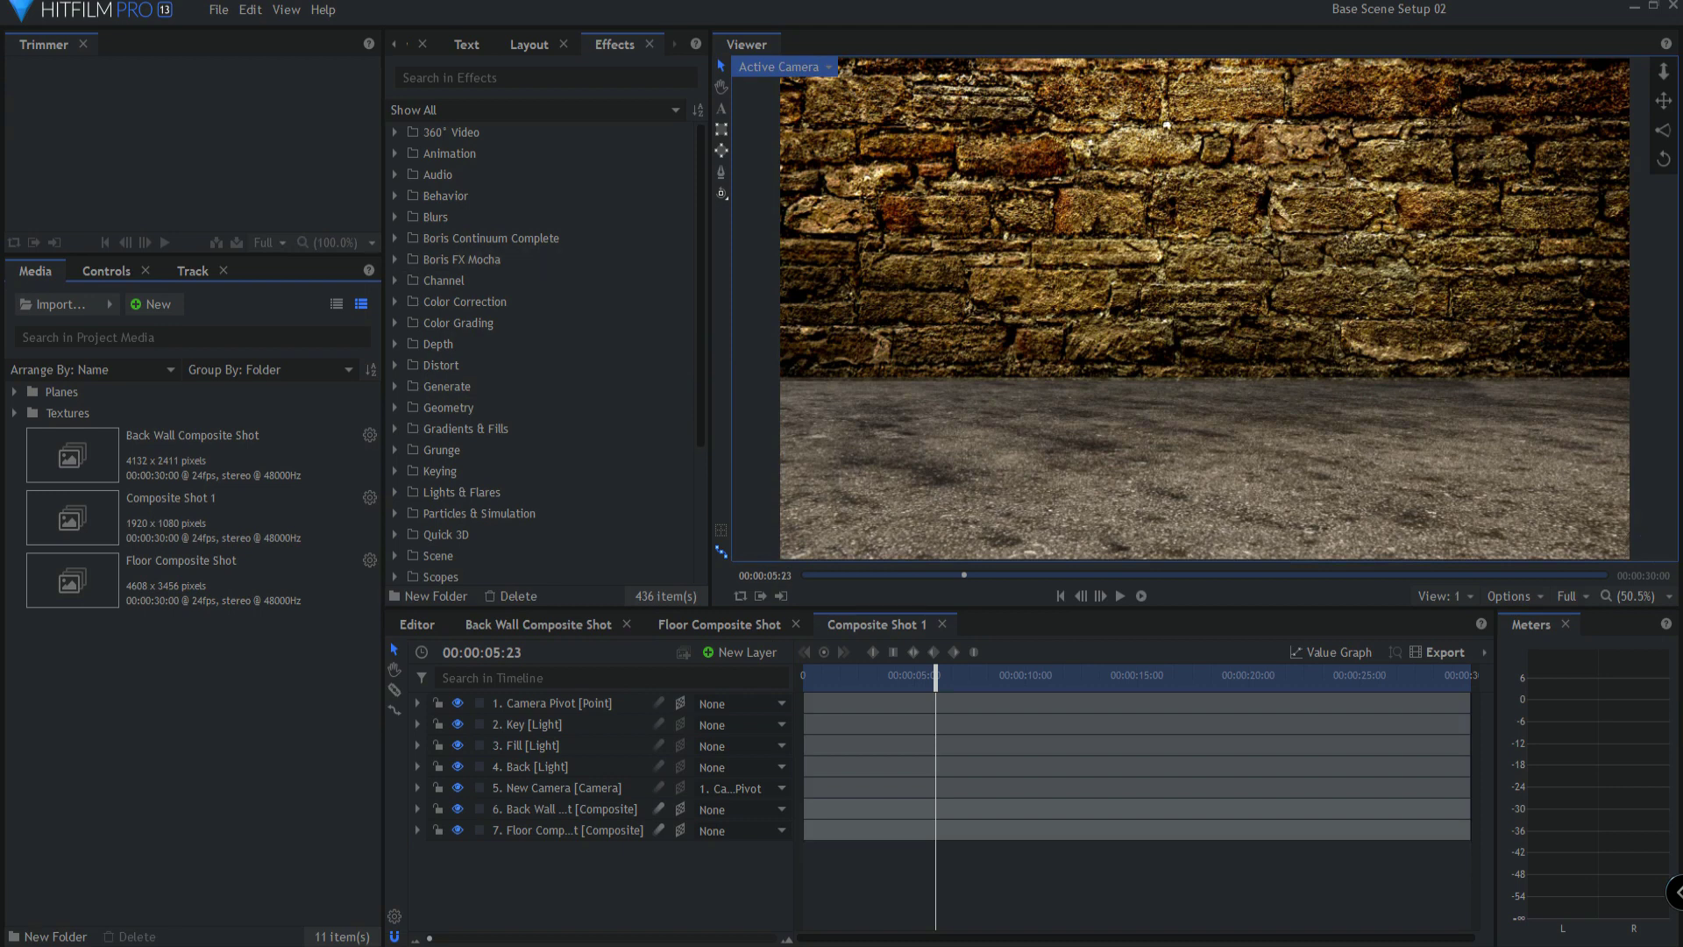
Step: Switch to HitFilm Pro and open kachujin_g_rosales.fbx from the Breakdance Pack folder for 3D model import
click(109, 304)
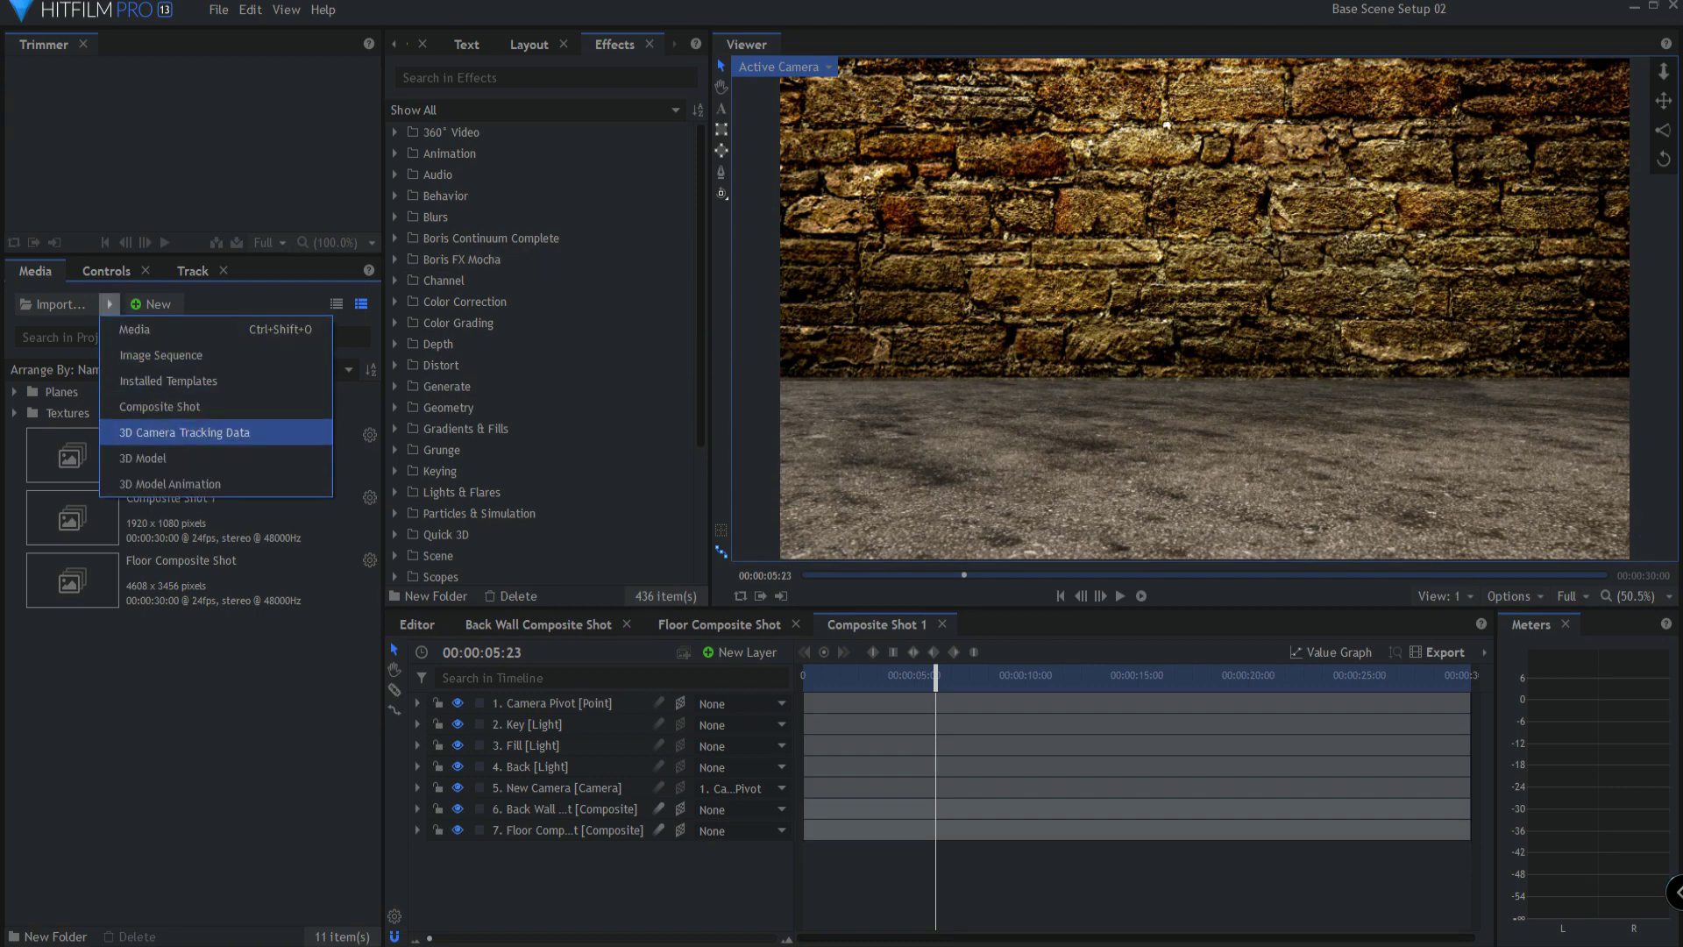
click(143, 458)
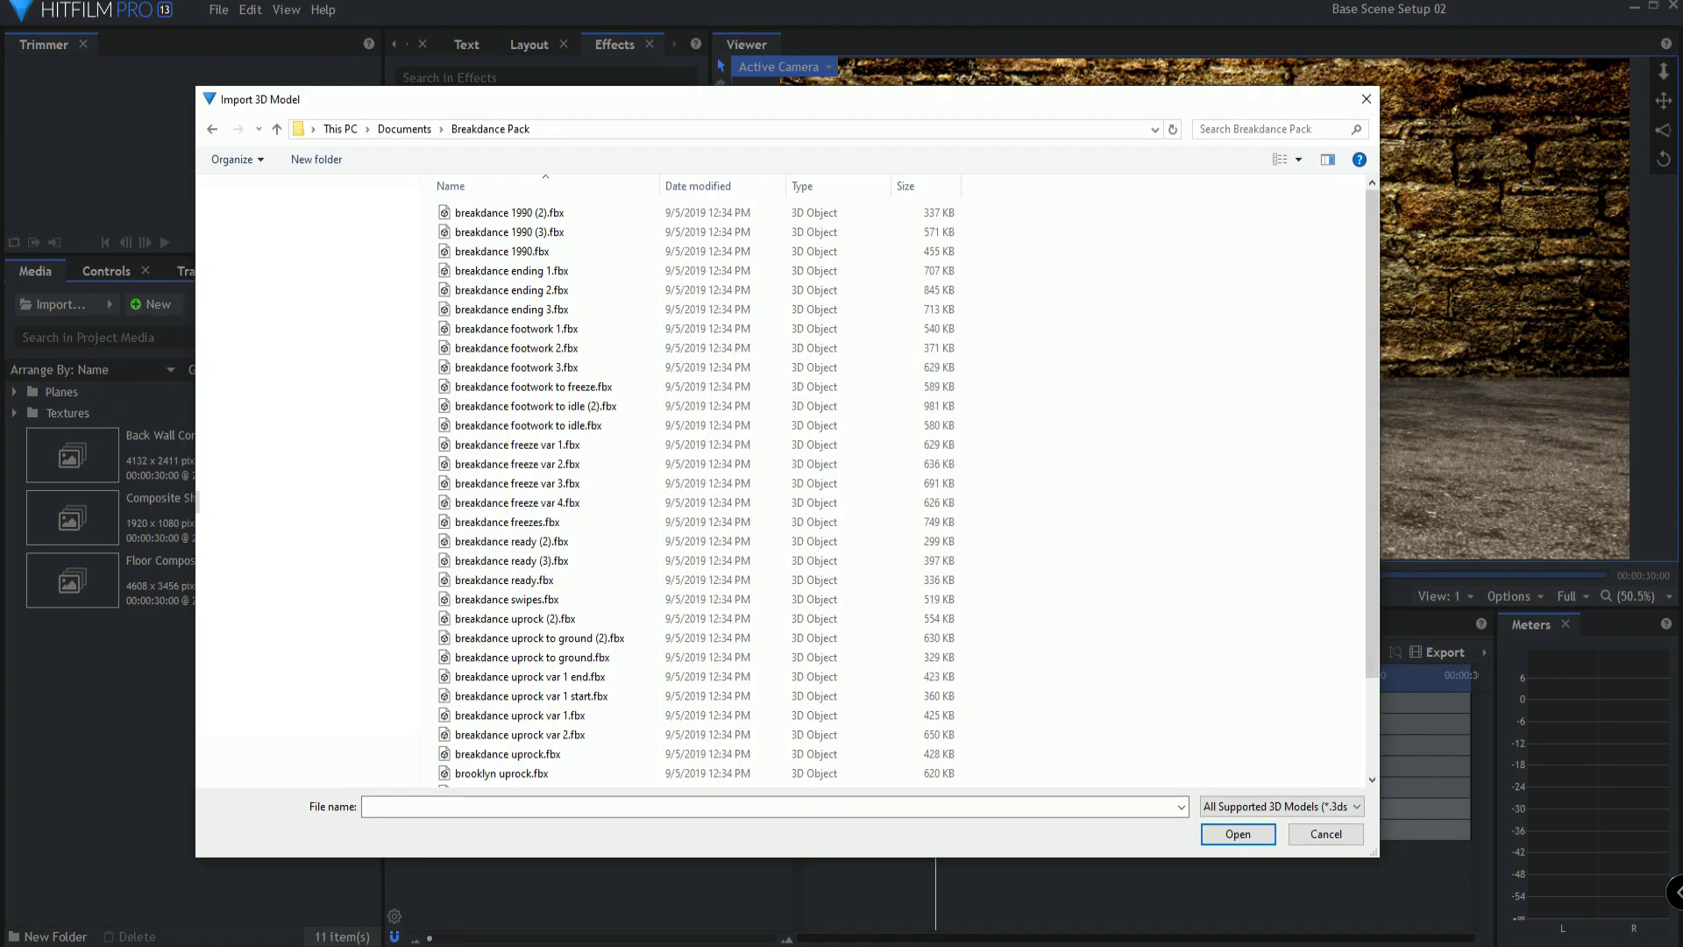
scroll(499, 661, down, 5)
click(506, 757)
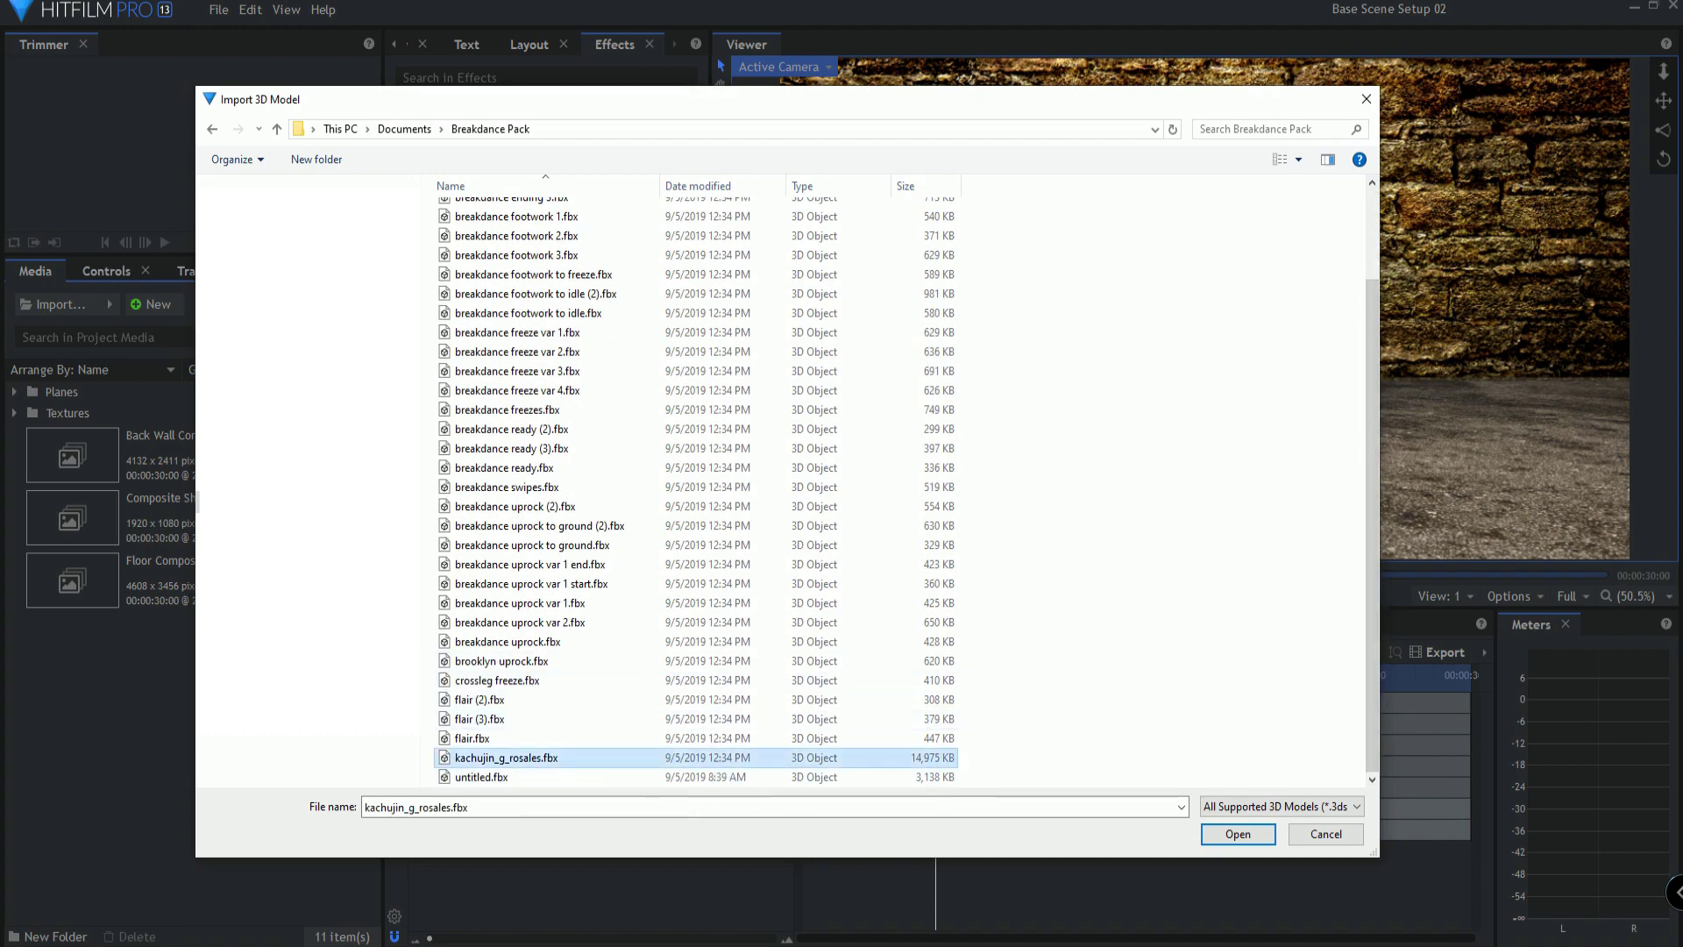
click(1238, 834)
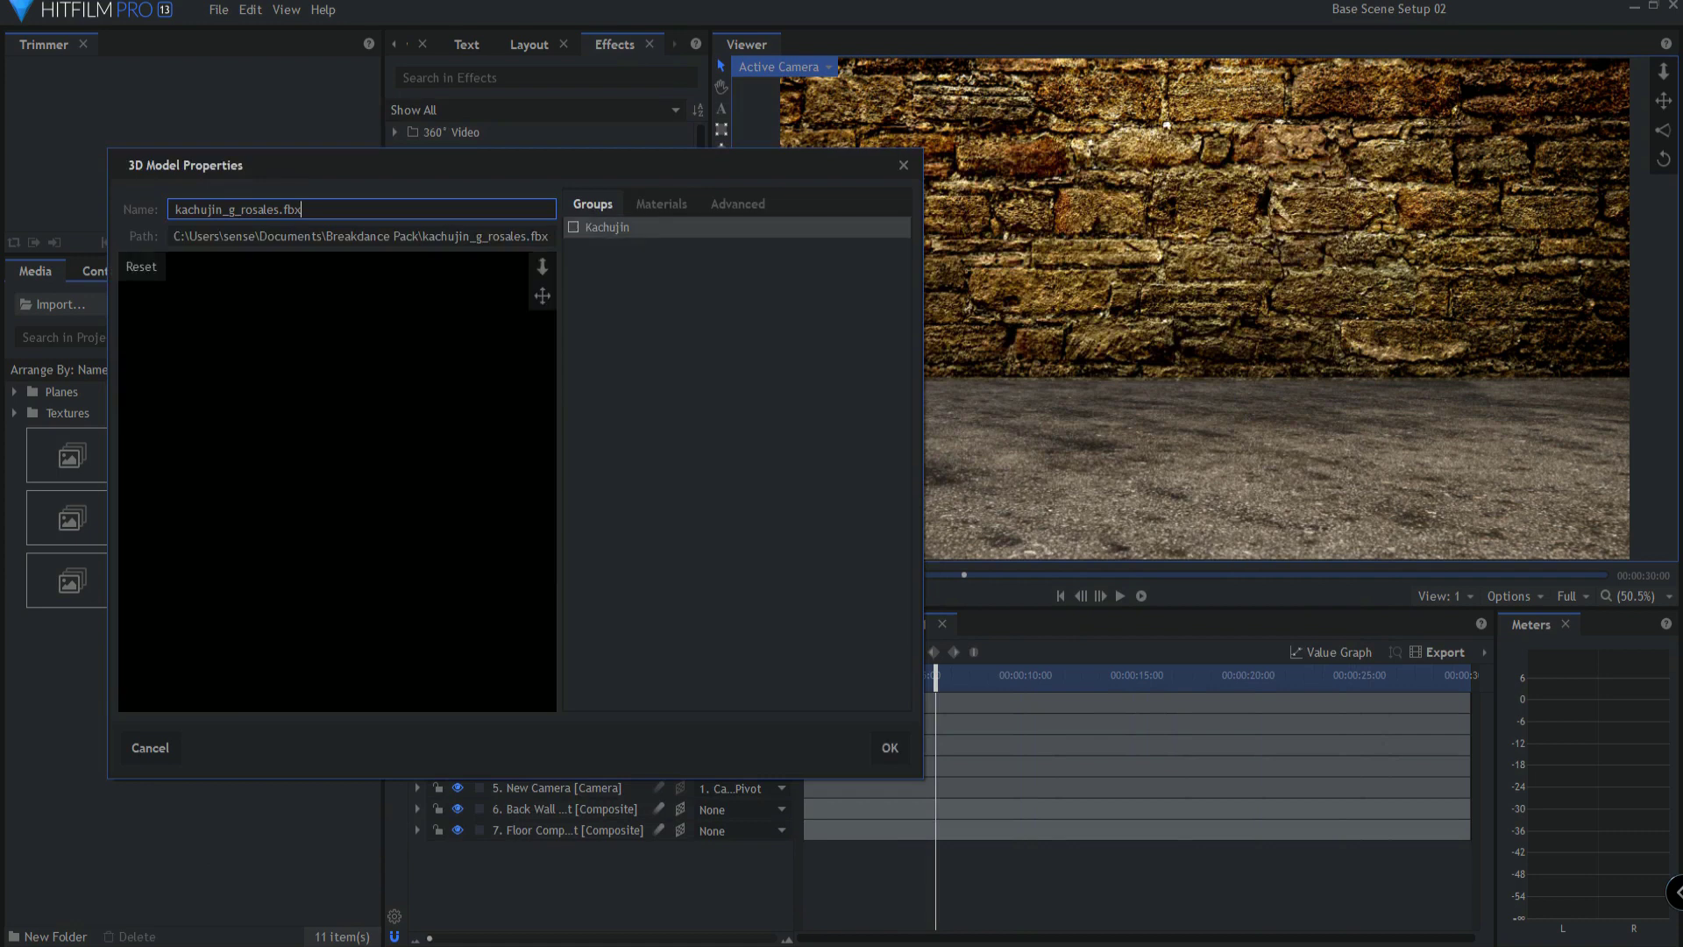
Step: Enable the Kachujin group, inspect the kachujin_MAT material maps, and accept the 3D model properties
click(607, 227)
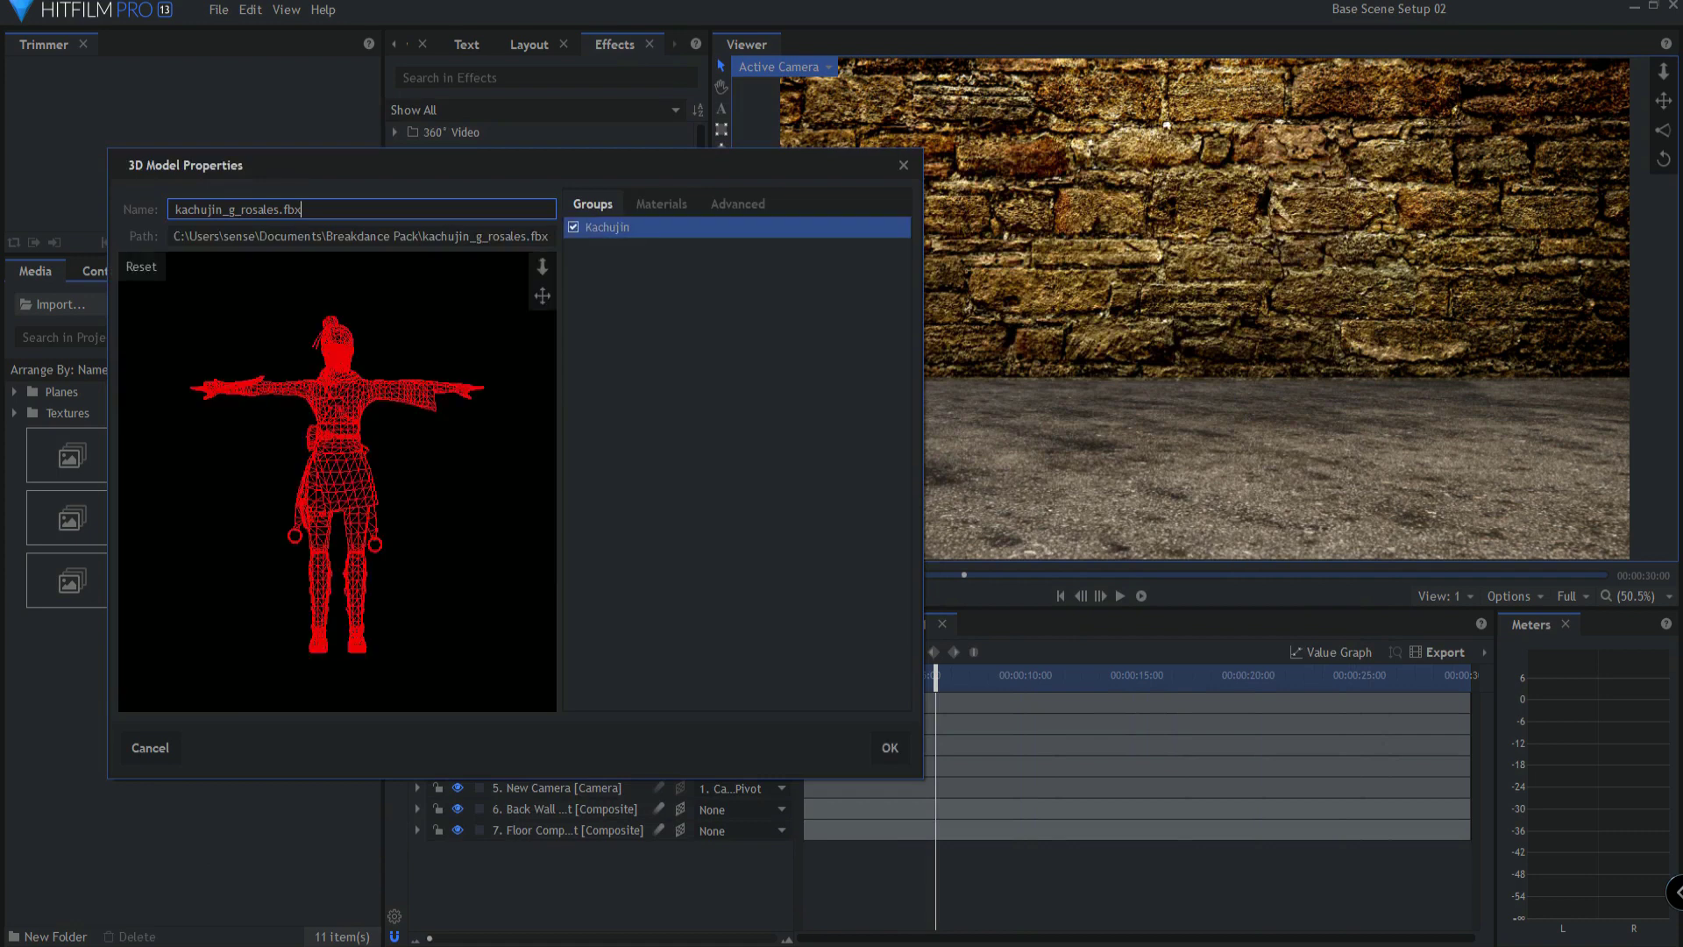
click(661, 204)
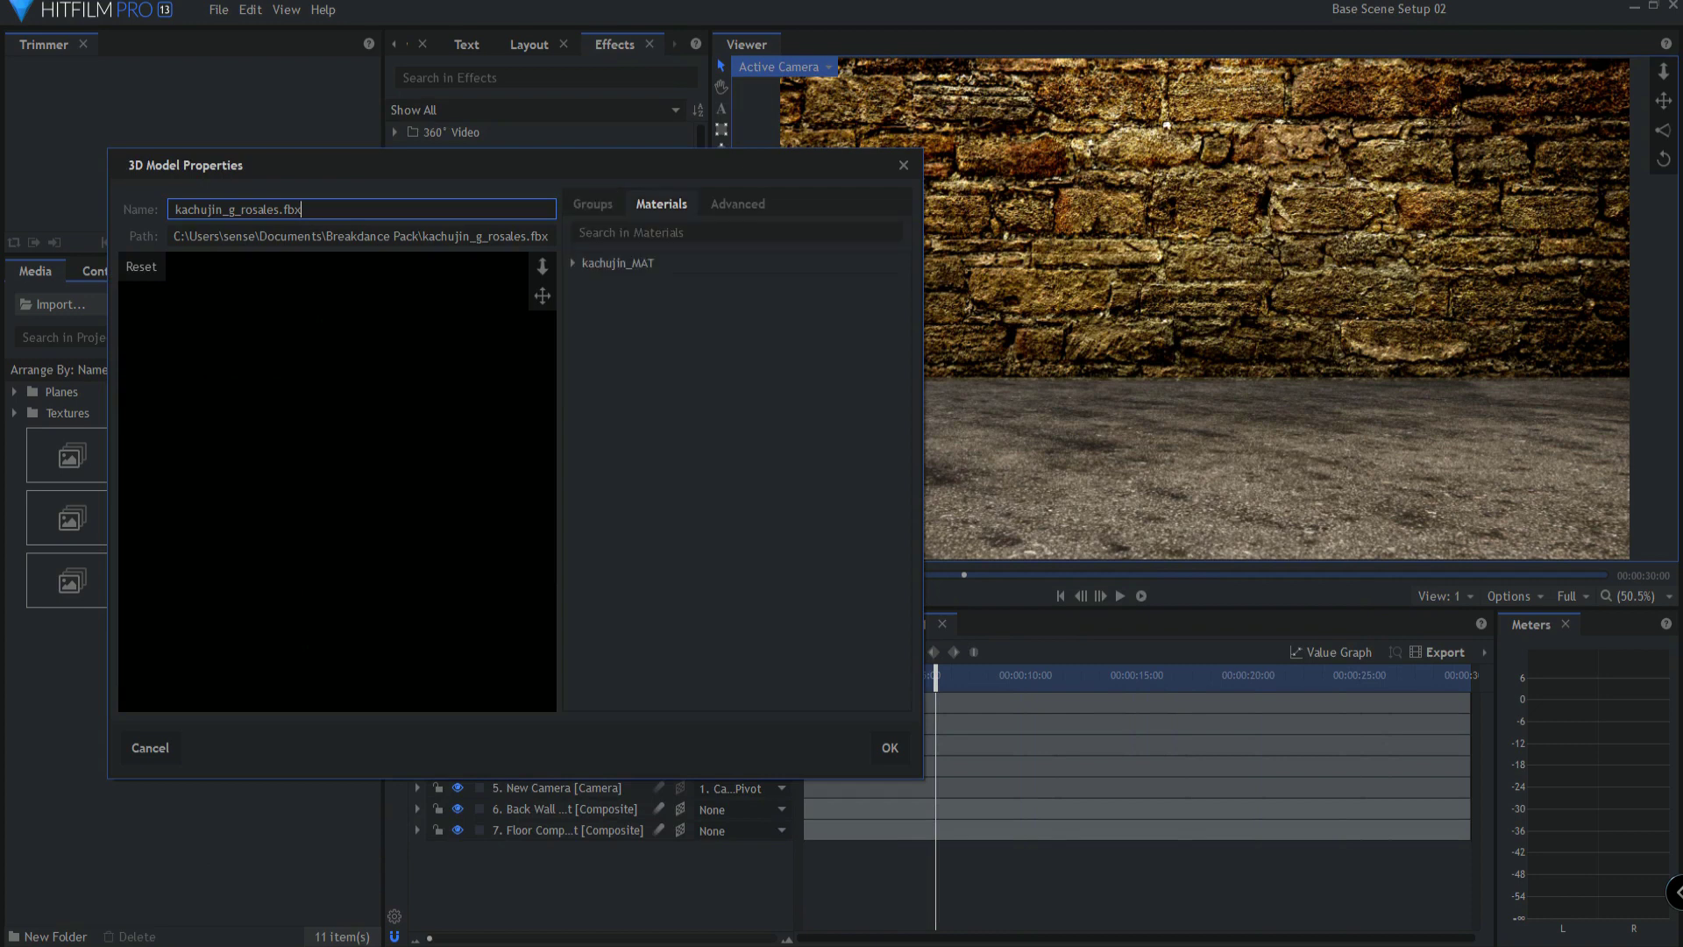
click(572, 263)
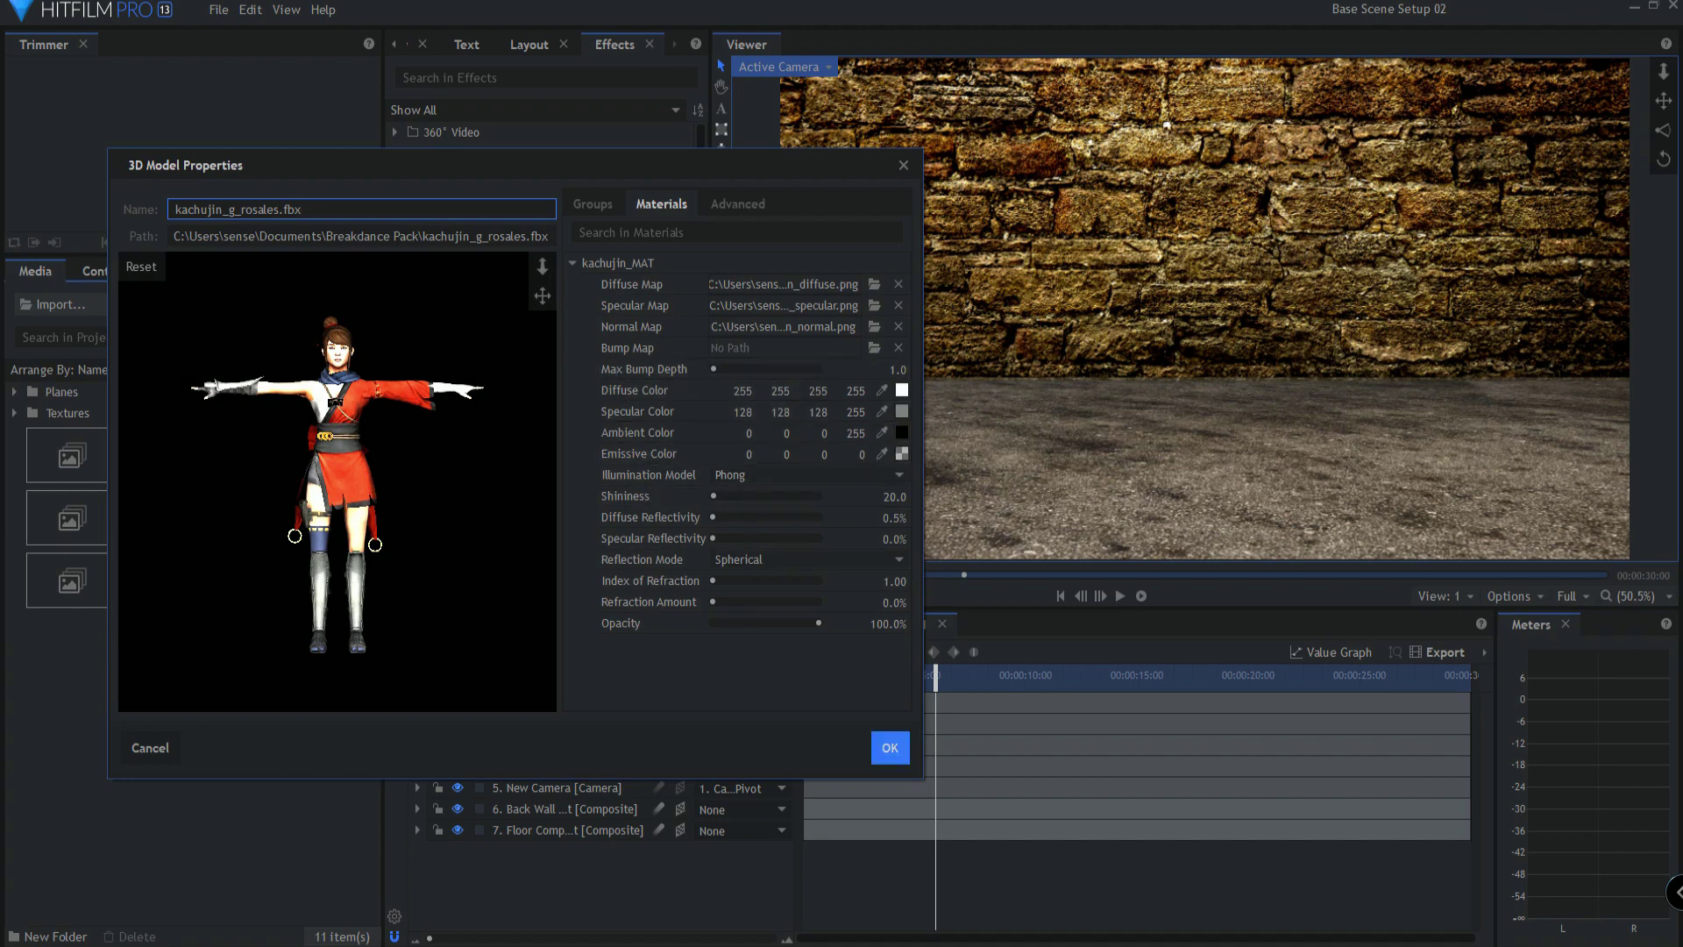
click(890, 747)
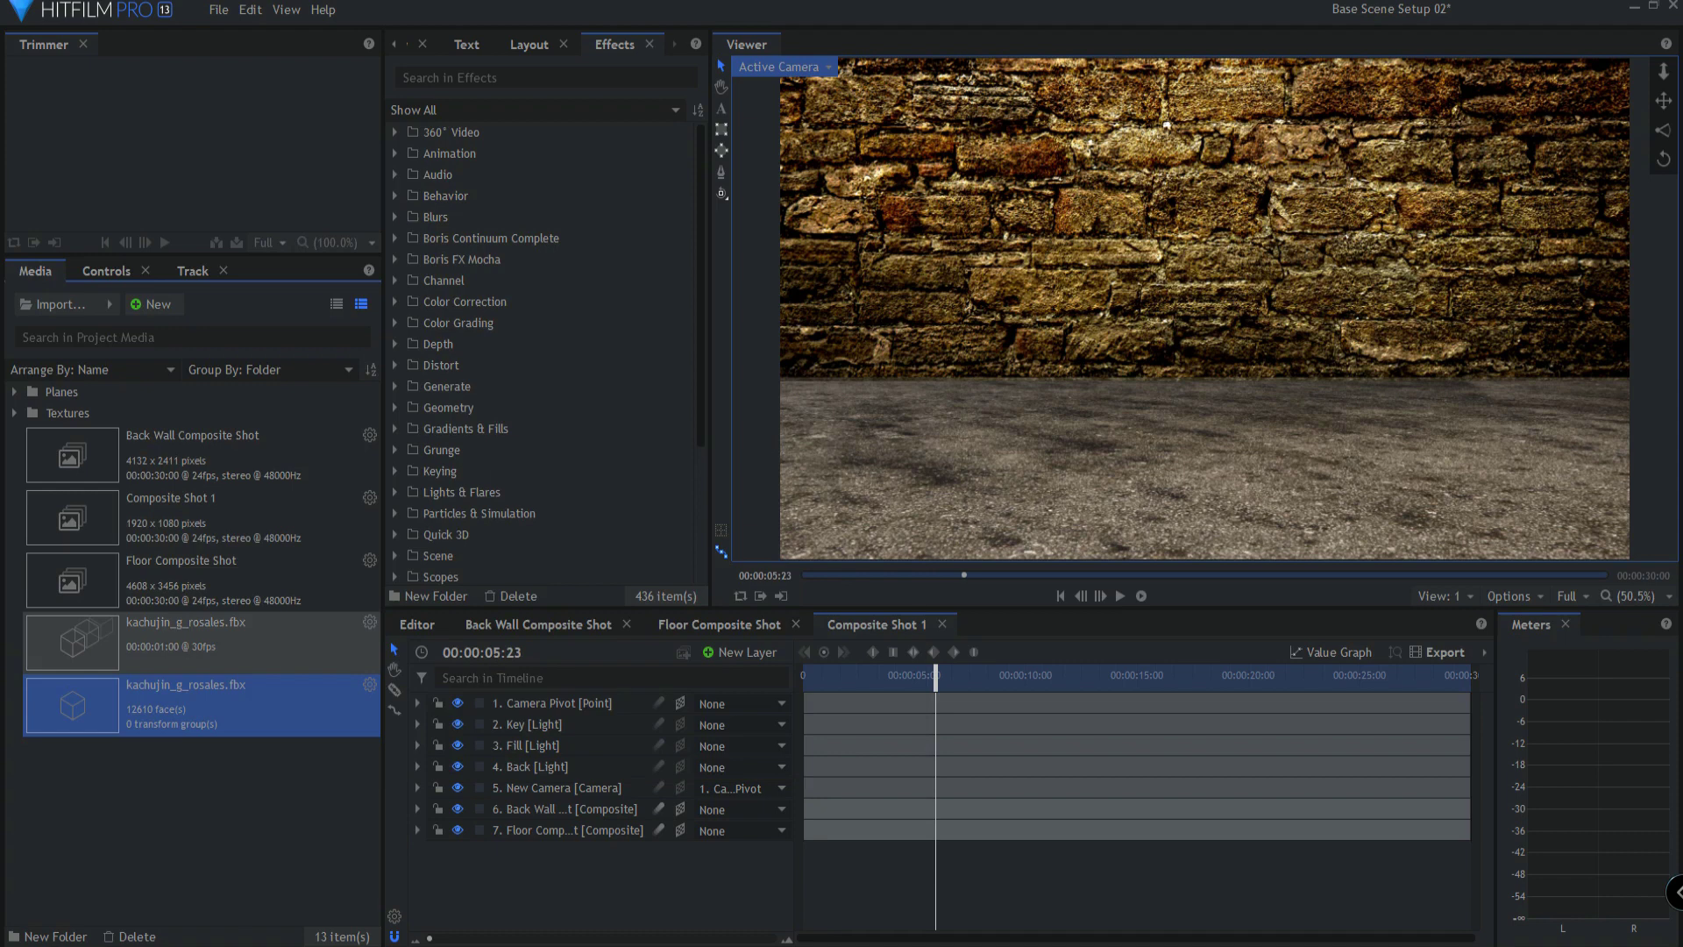
Step: Delete the kachujin_g_rosales.fbx animation item from the media, and add the model above the Back Wall layer in Composite Shot 1
click(201, 643)
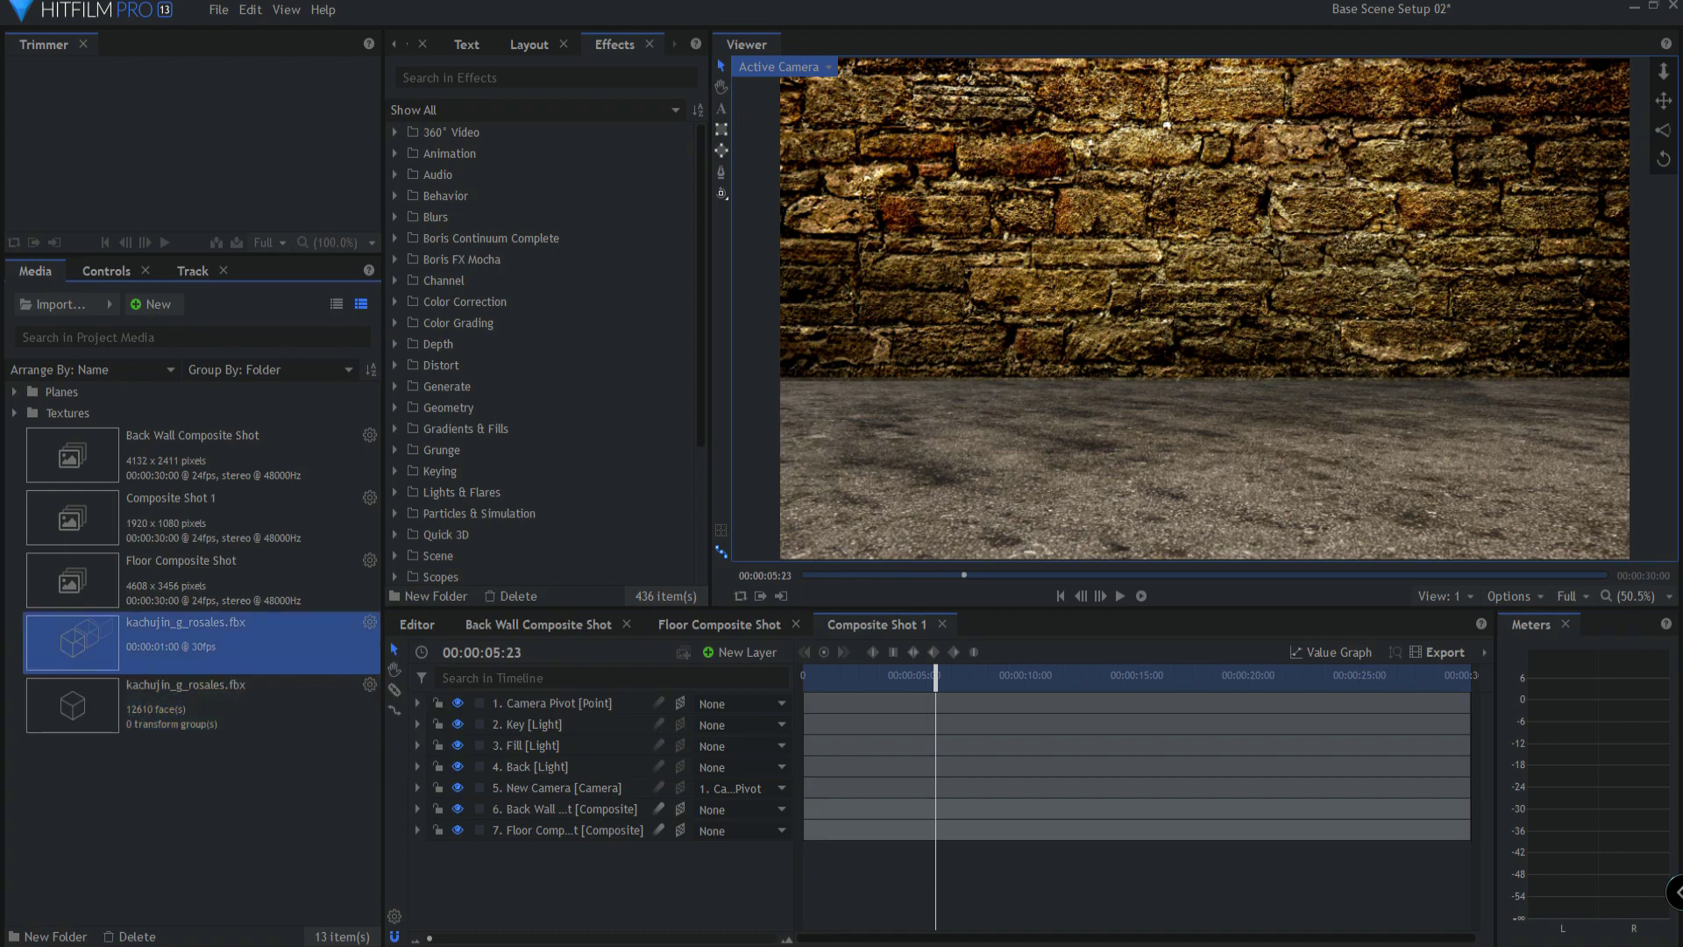
key(Delete)
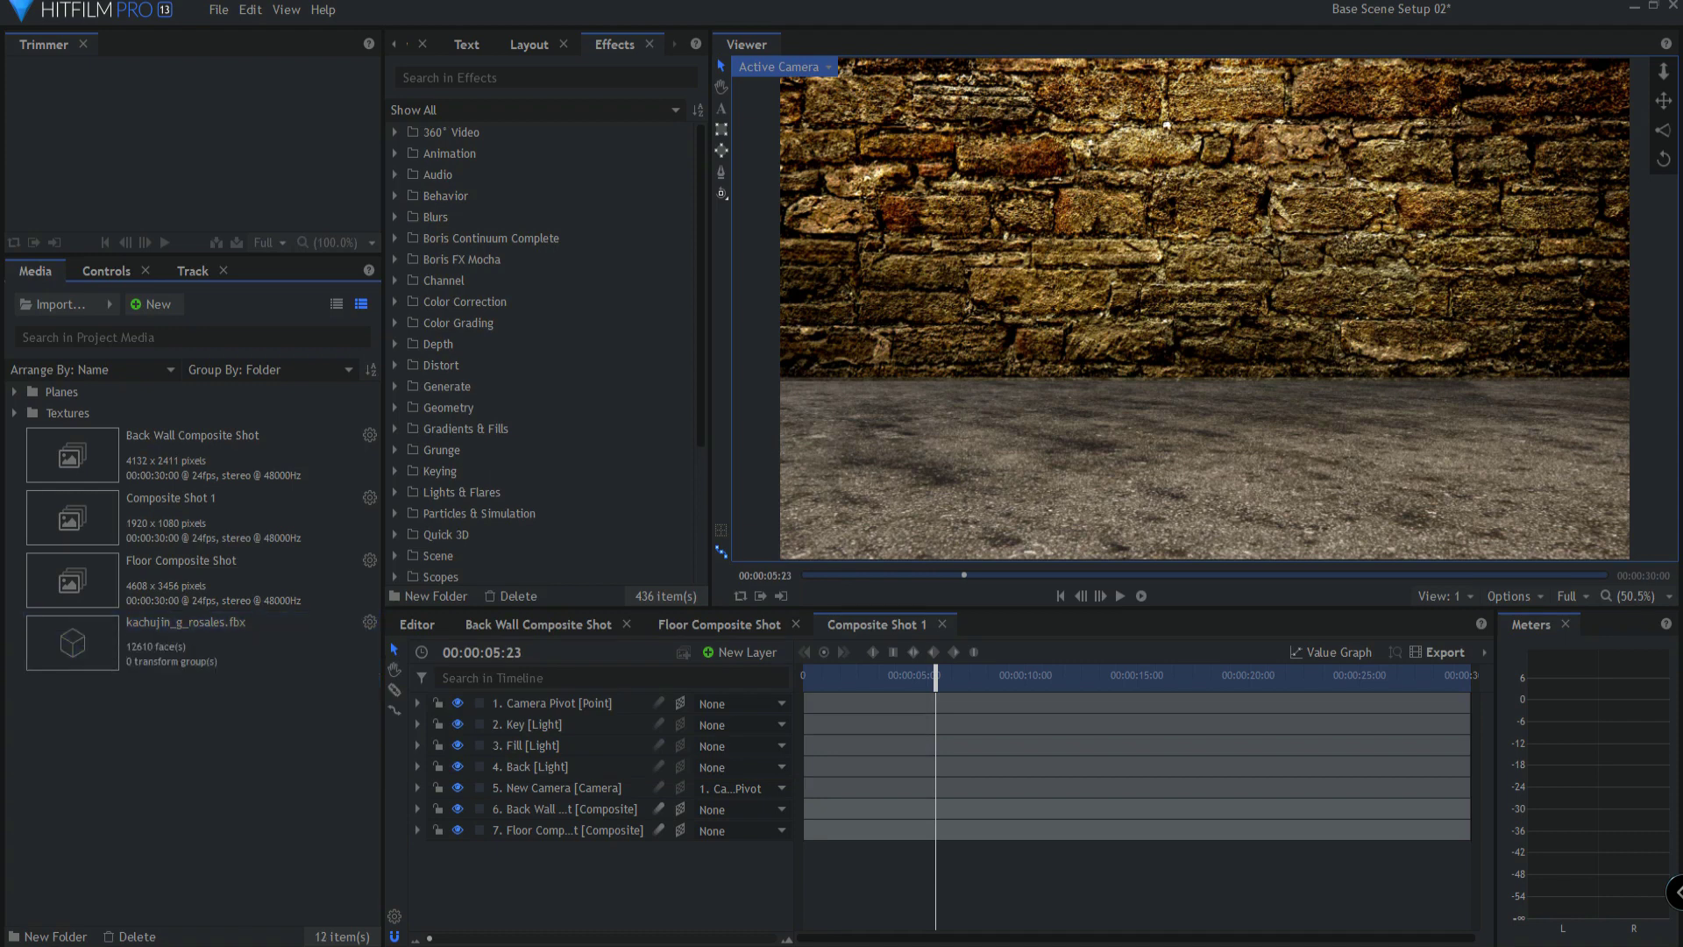
drag(200, 642, 544, 799)
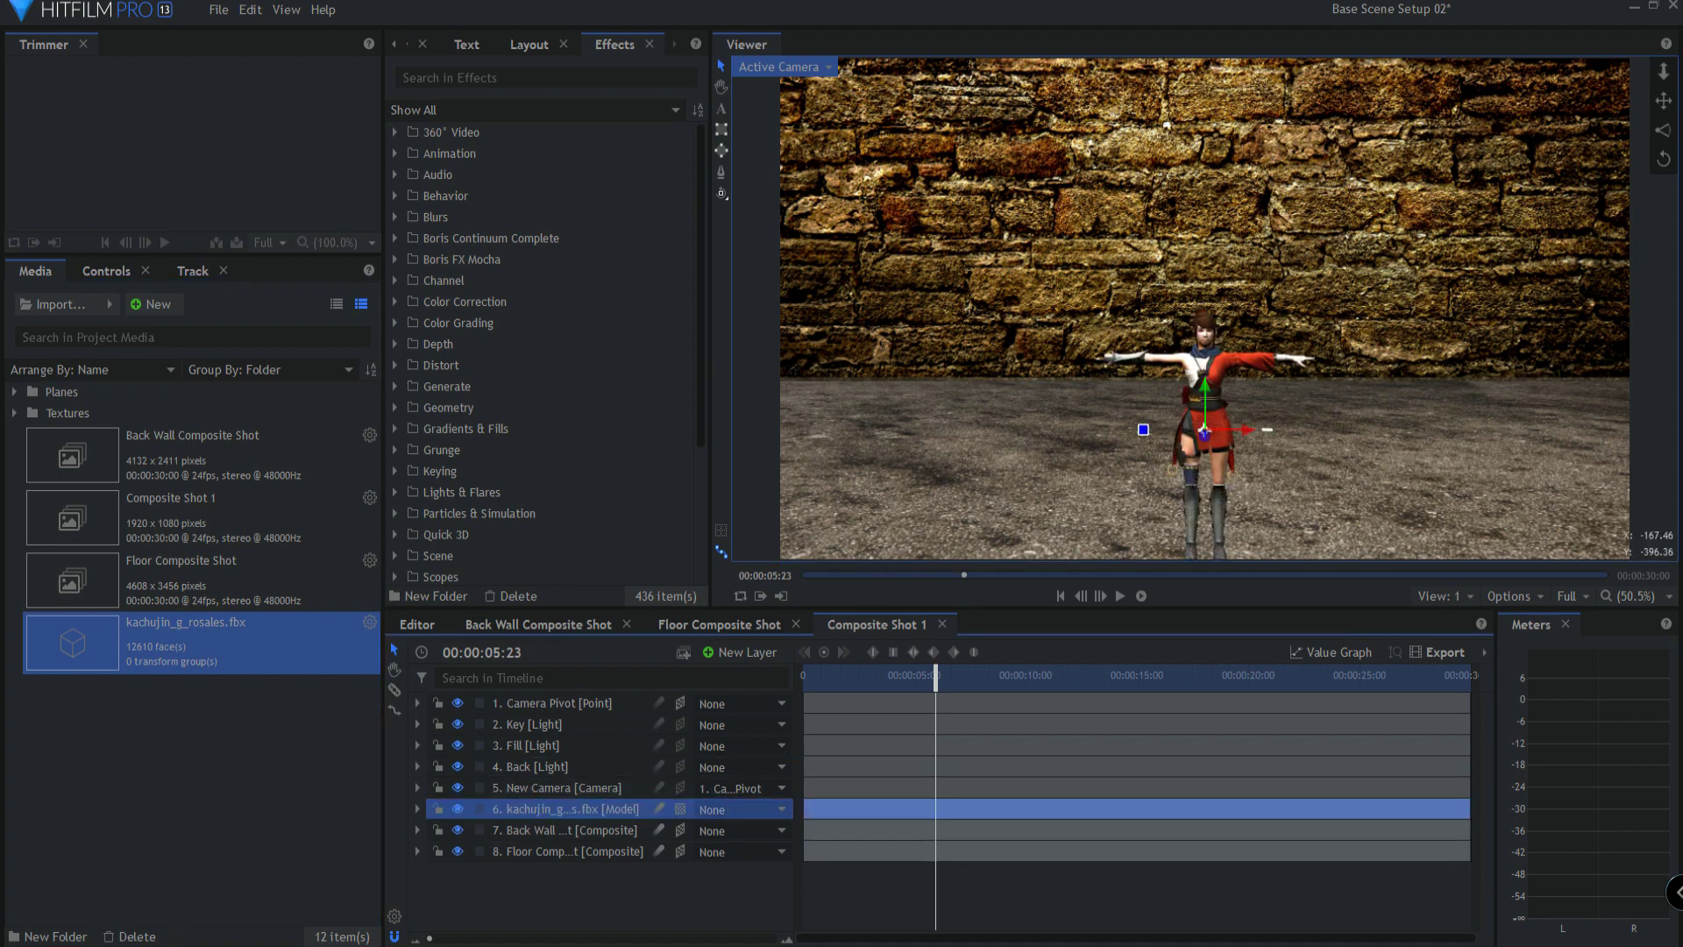
click(417, 808)
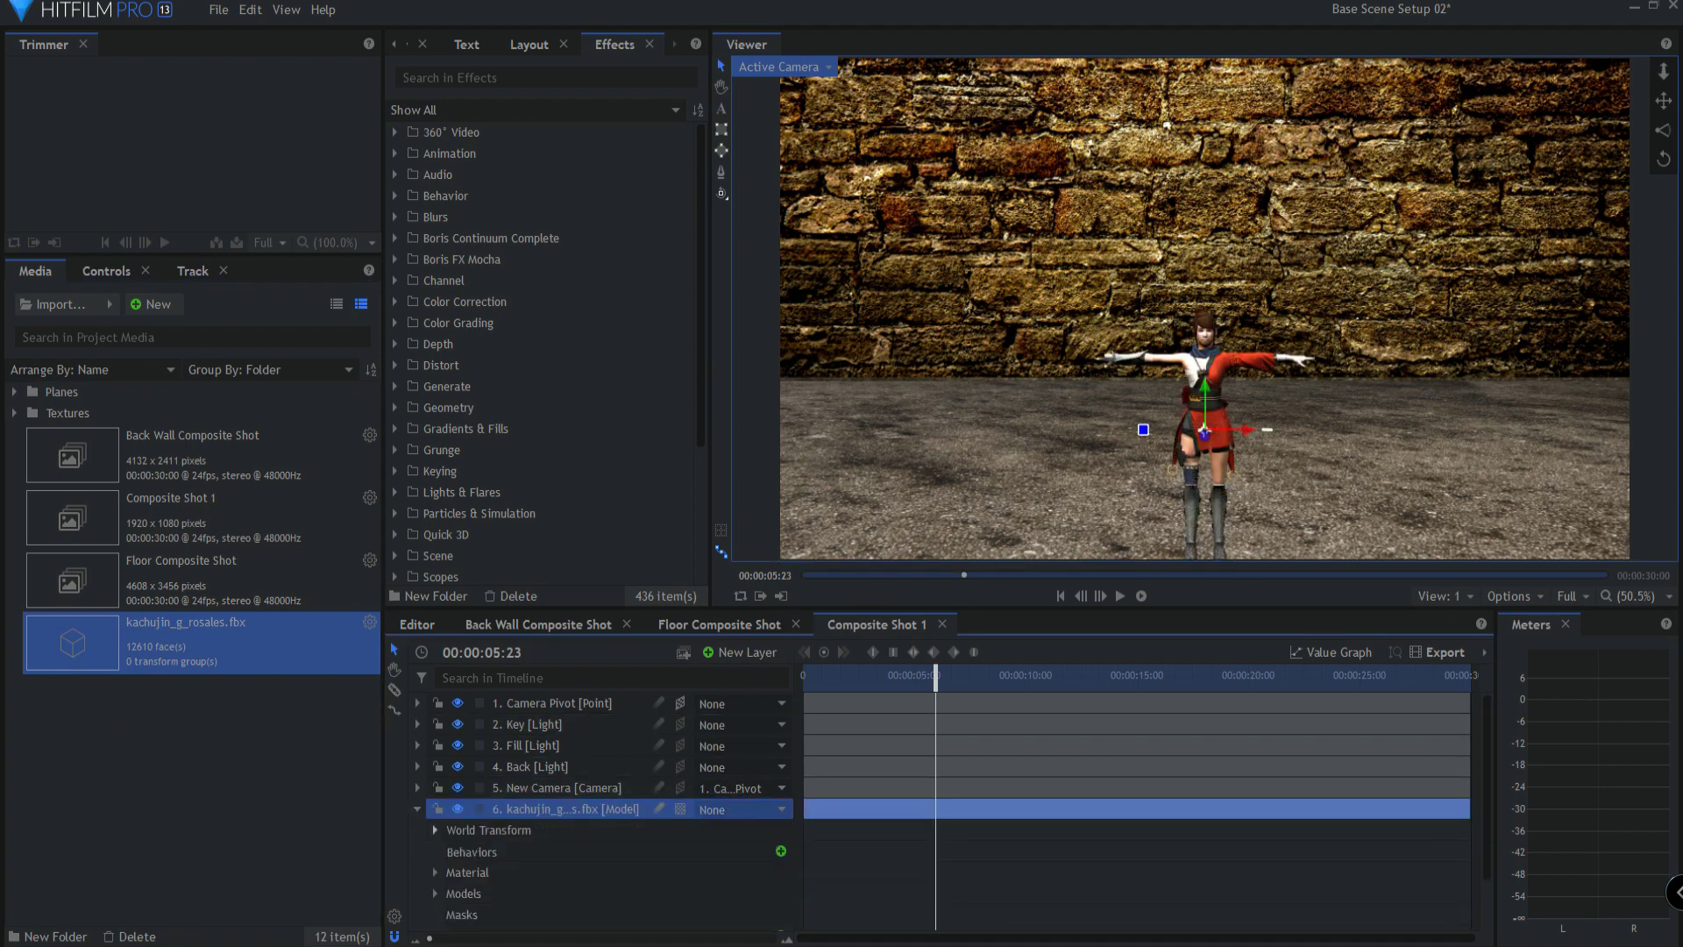
Step: Expand the kachujin_g_rosales.fbx model inside the model layer to expose its Animations property in Composite Shot 1
click(434, 893)
scroll(465, 887, down, 3)
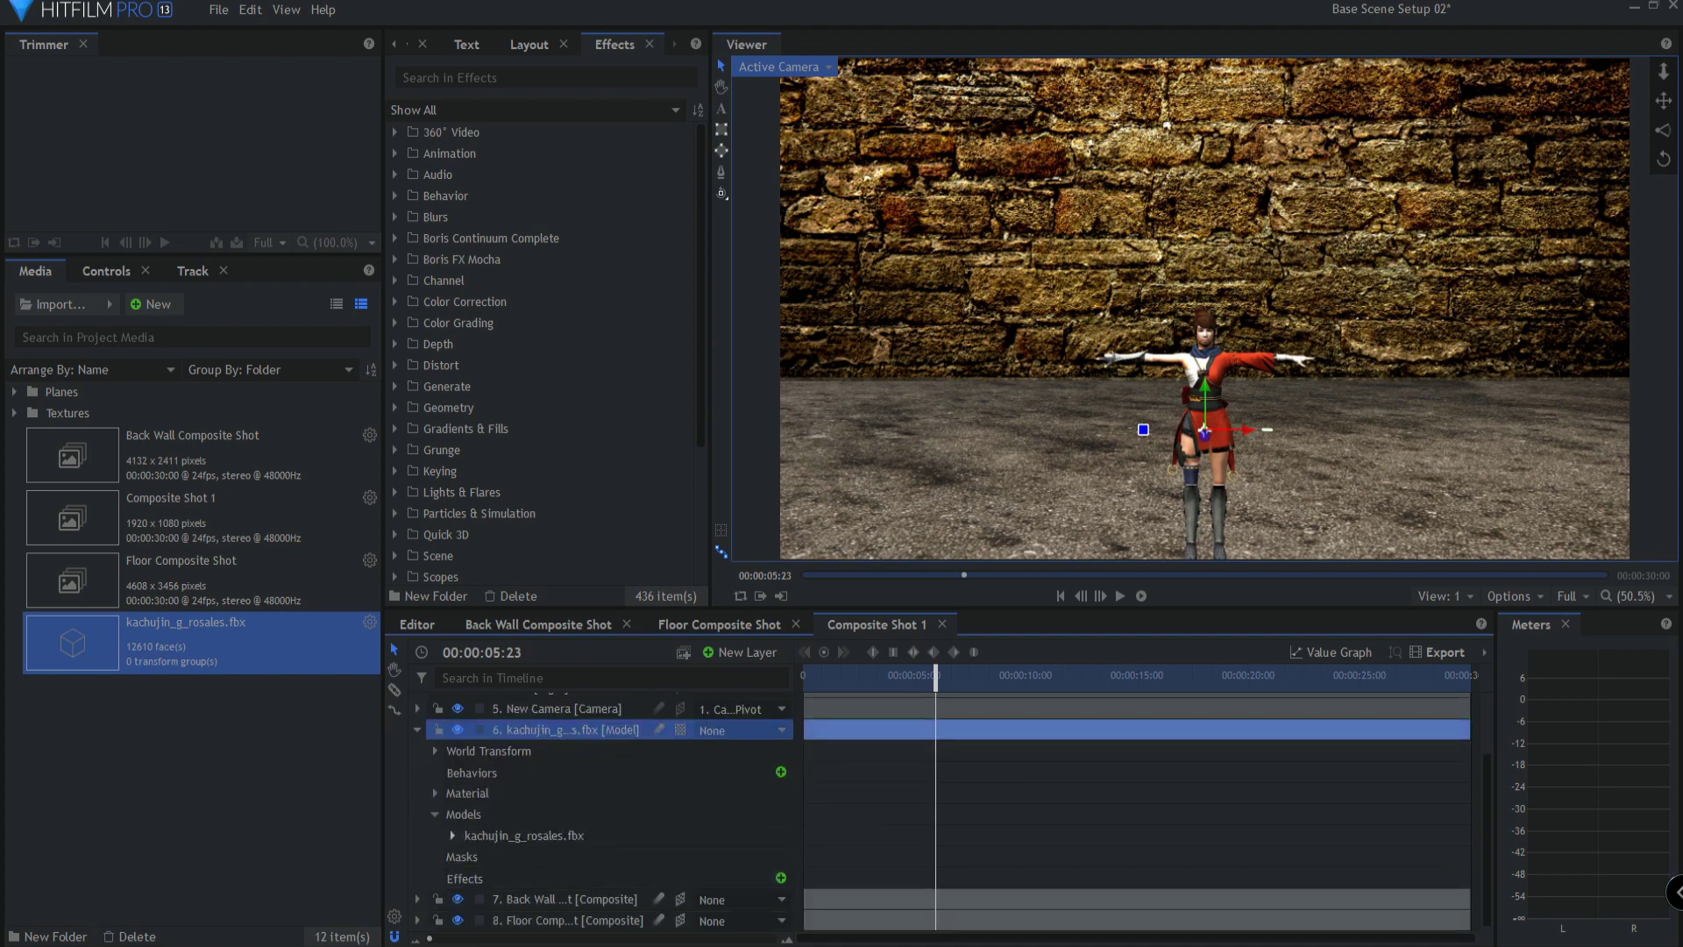
click(453, 835)
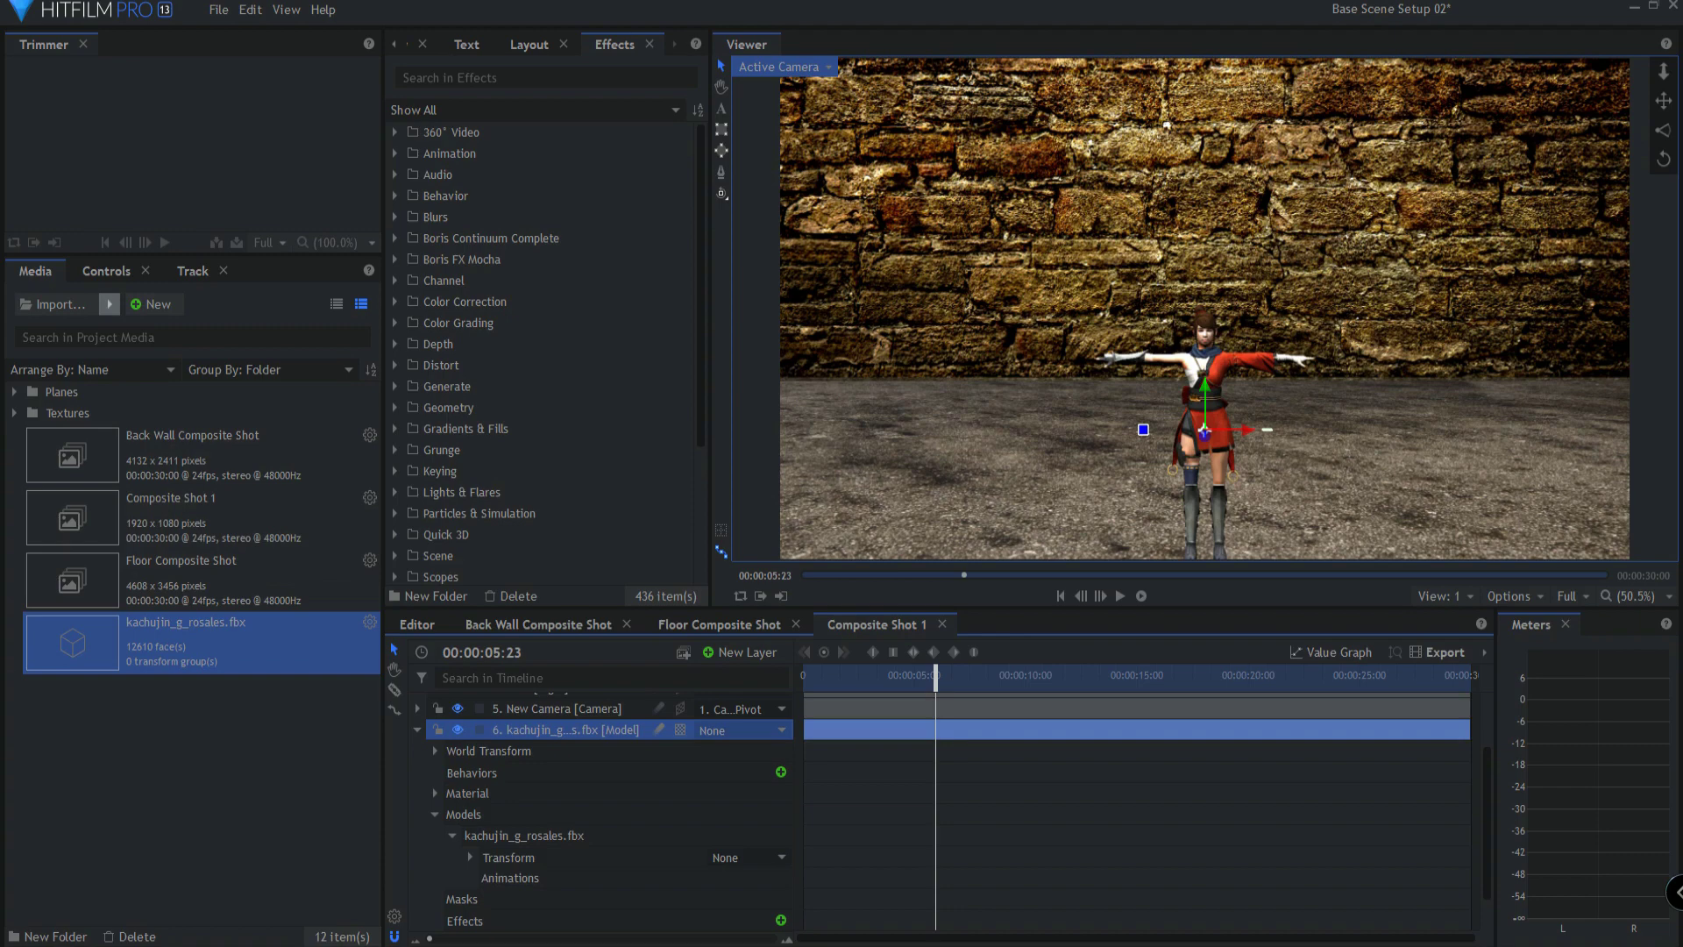
Step: Import untitled.fbx from the Breakdance Pack folder as a 3D model animation and assign it to the Kachujin model's Animations
click(109, 303)
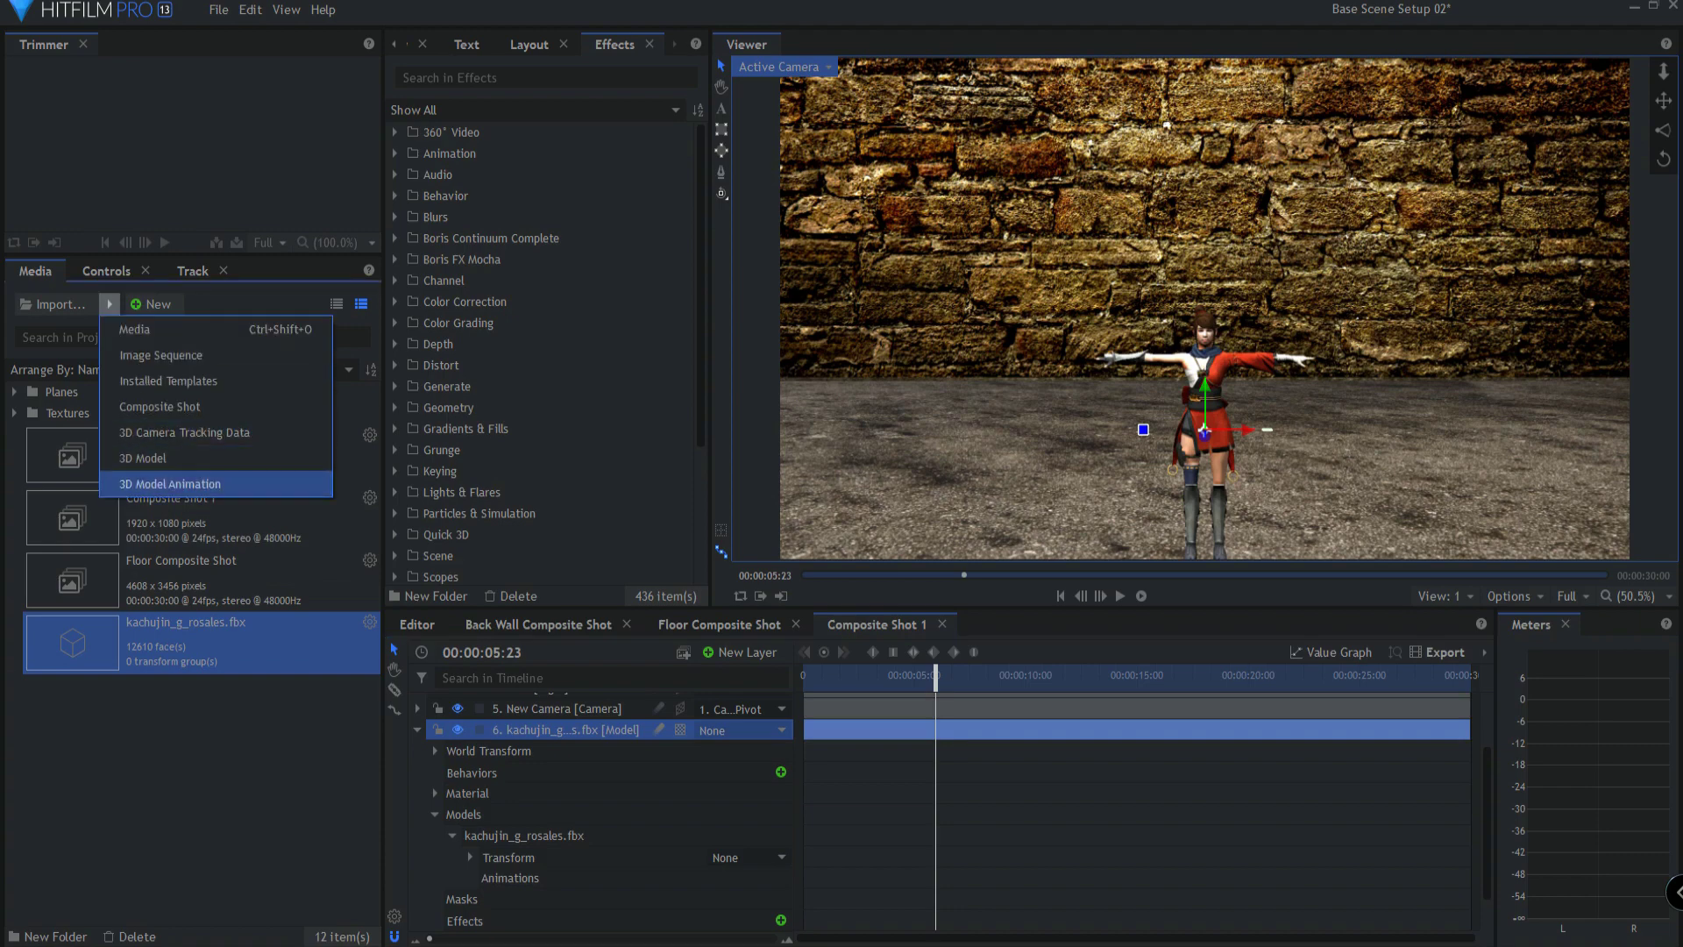
click(170, 484)
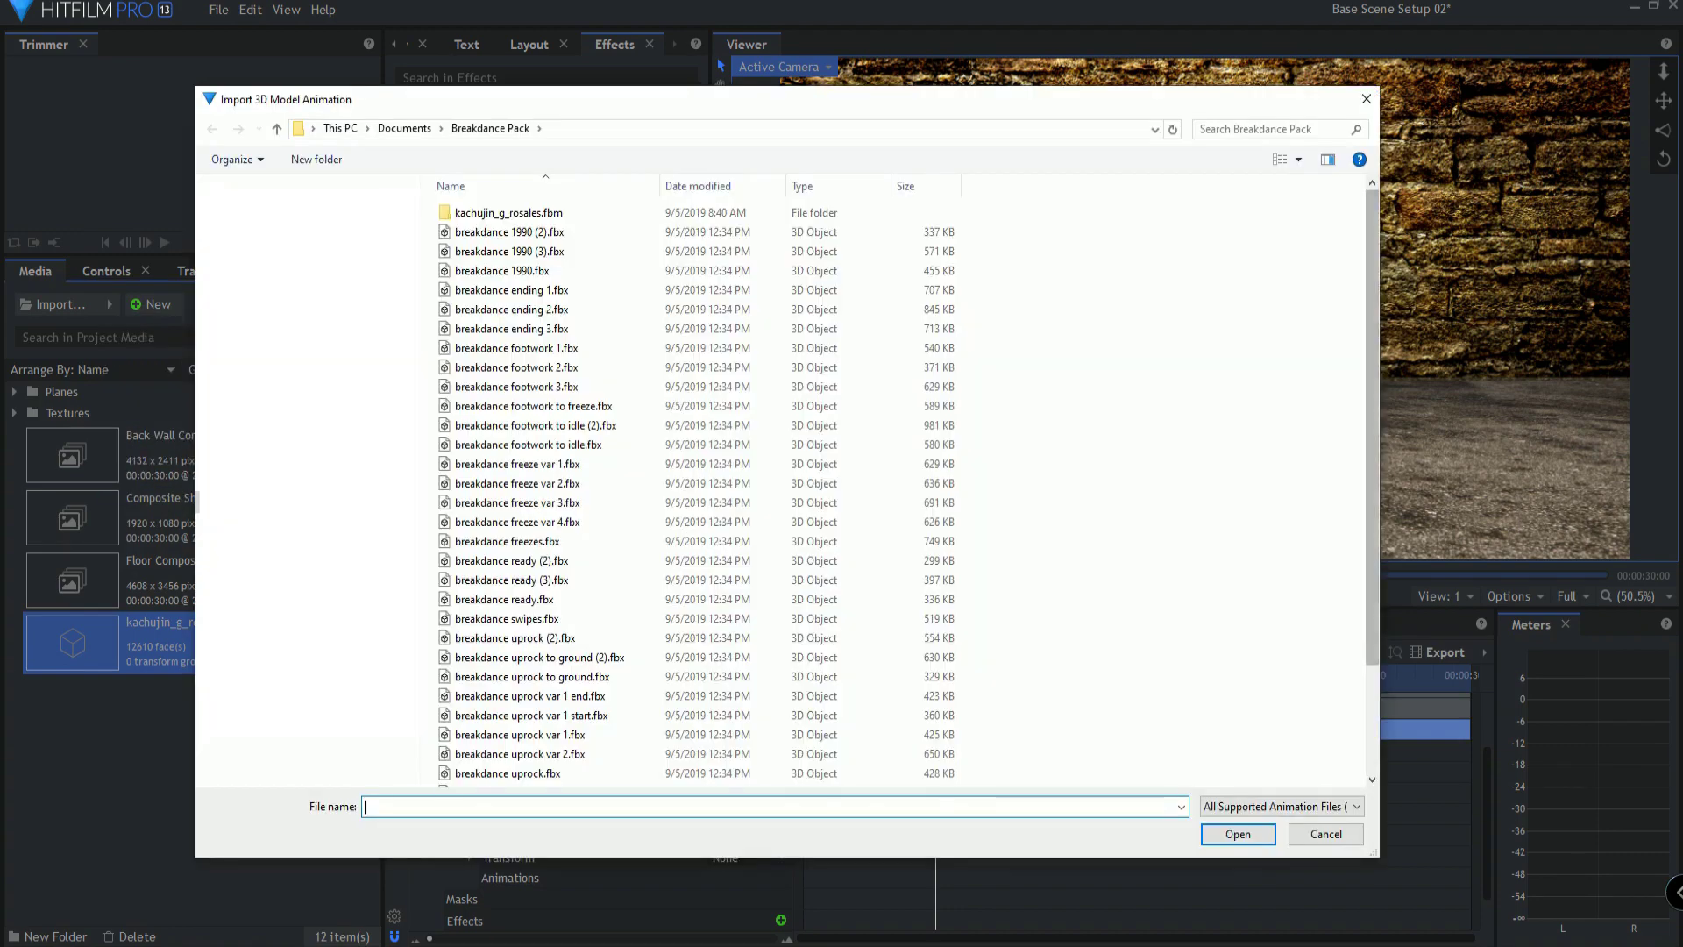
scroll(908, 489, down, 3)
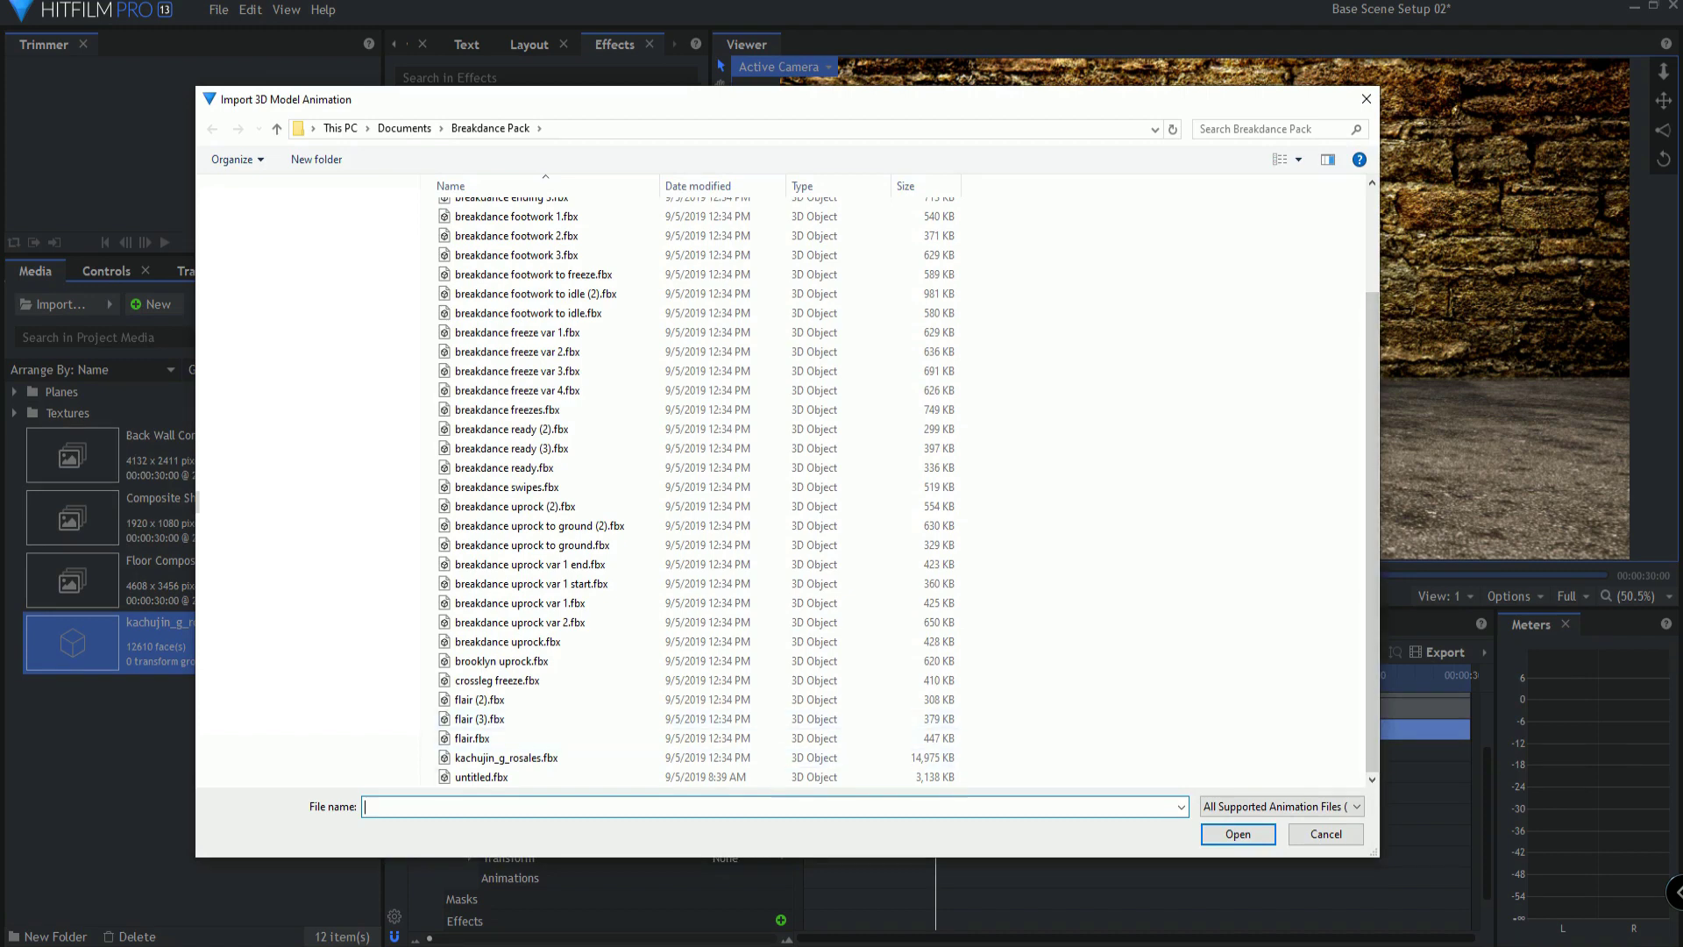
double_click(481, 777)
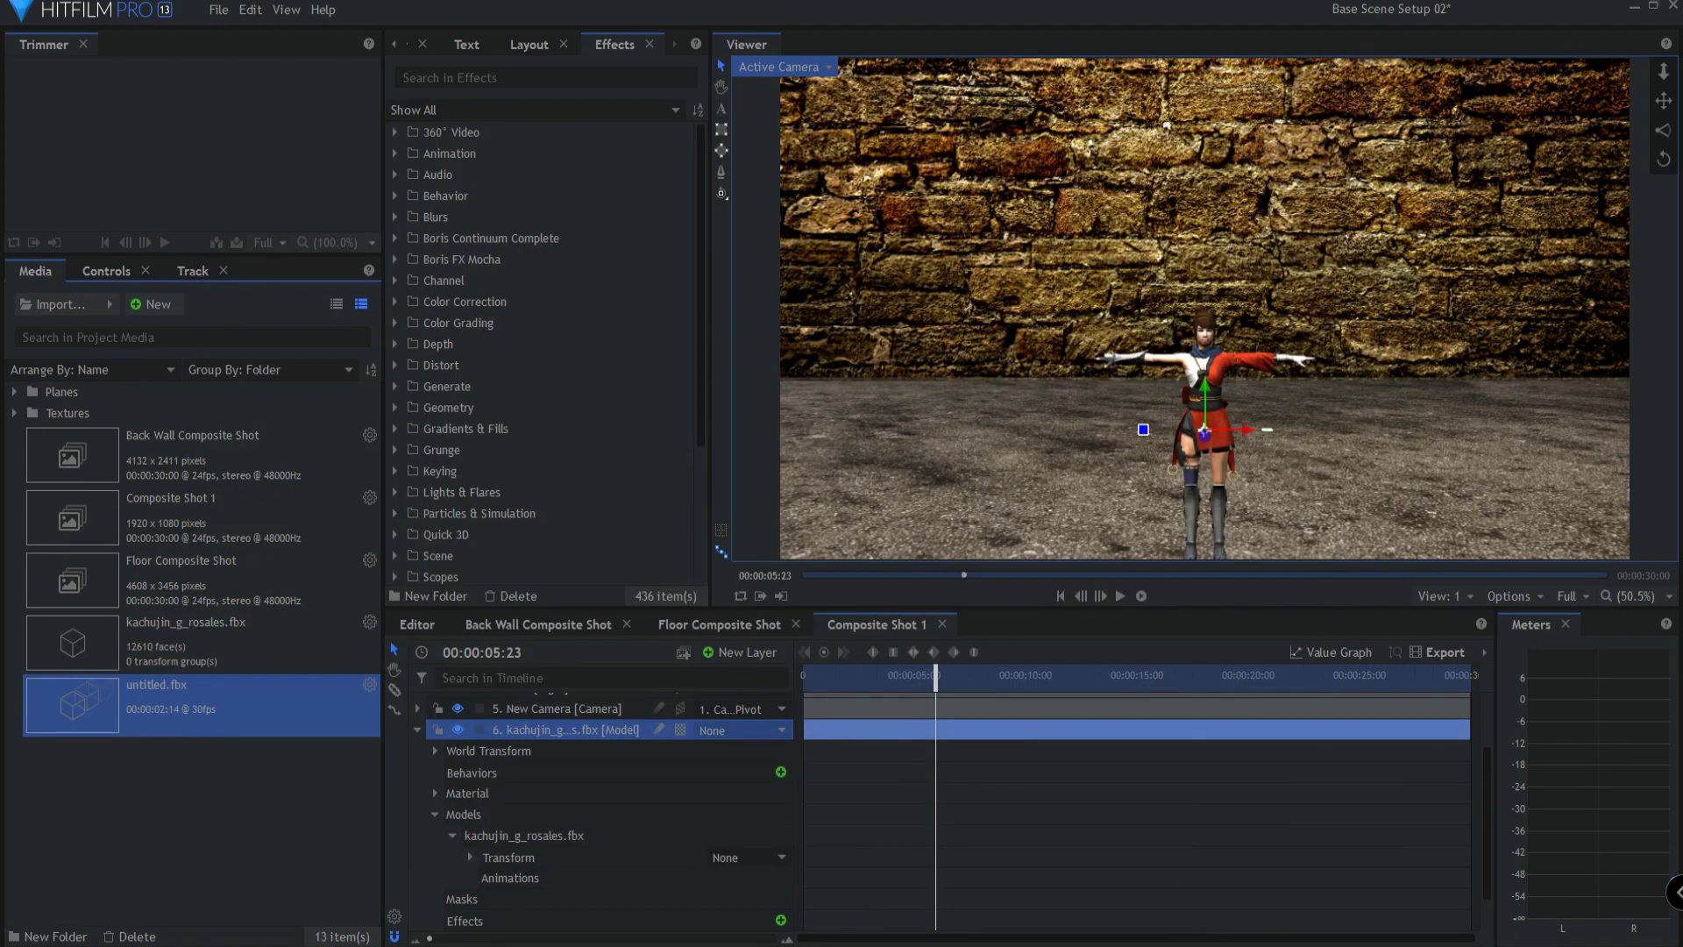
drag(72, 704, 510, 878)
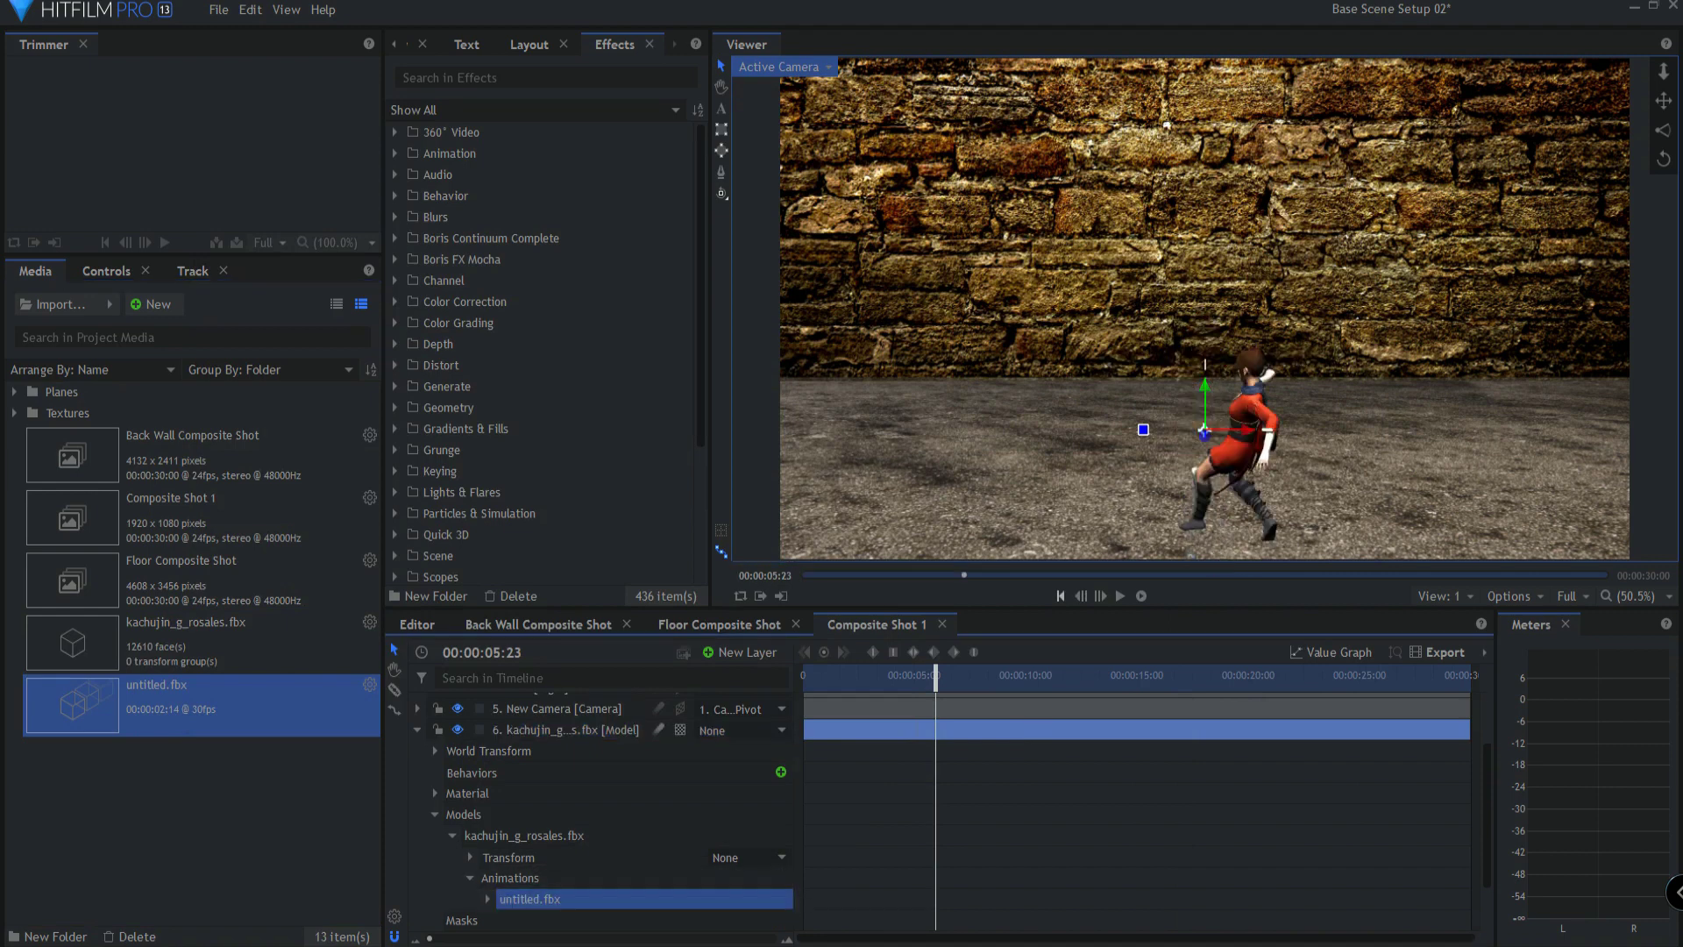
Step: Return to the start of Composite Shot 1 and play back the character's breakdance animation
click(1061, 595)
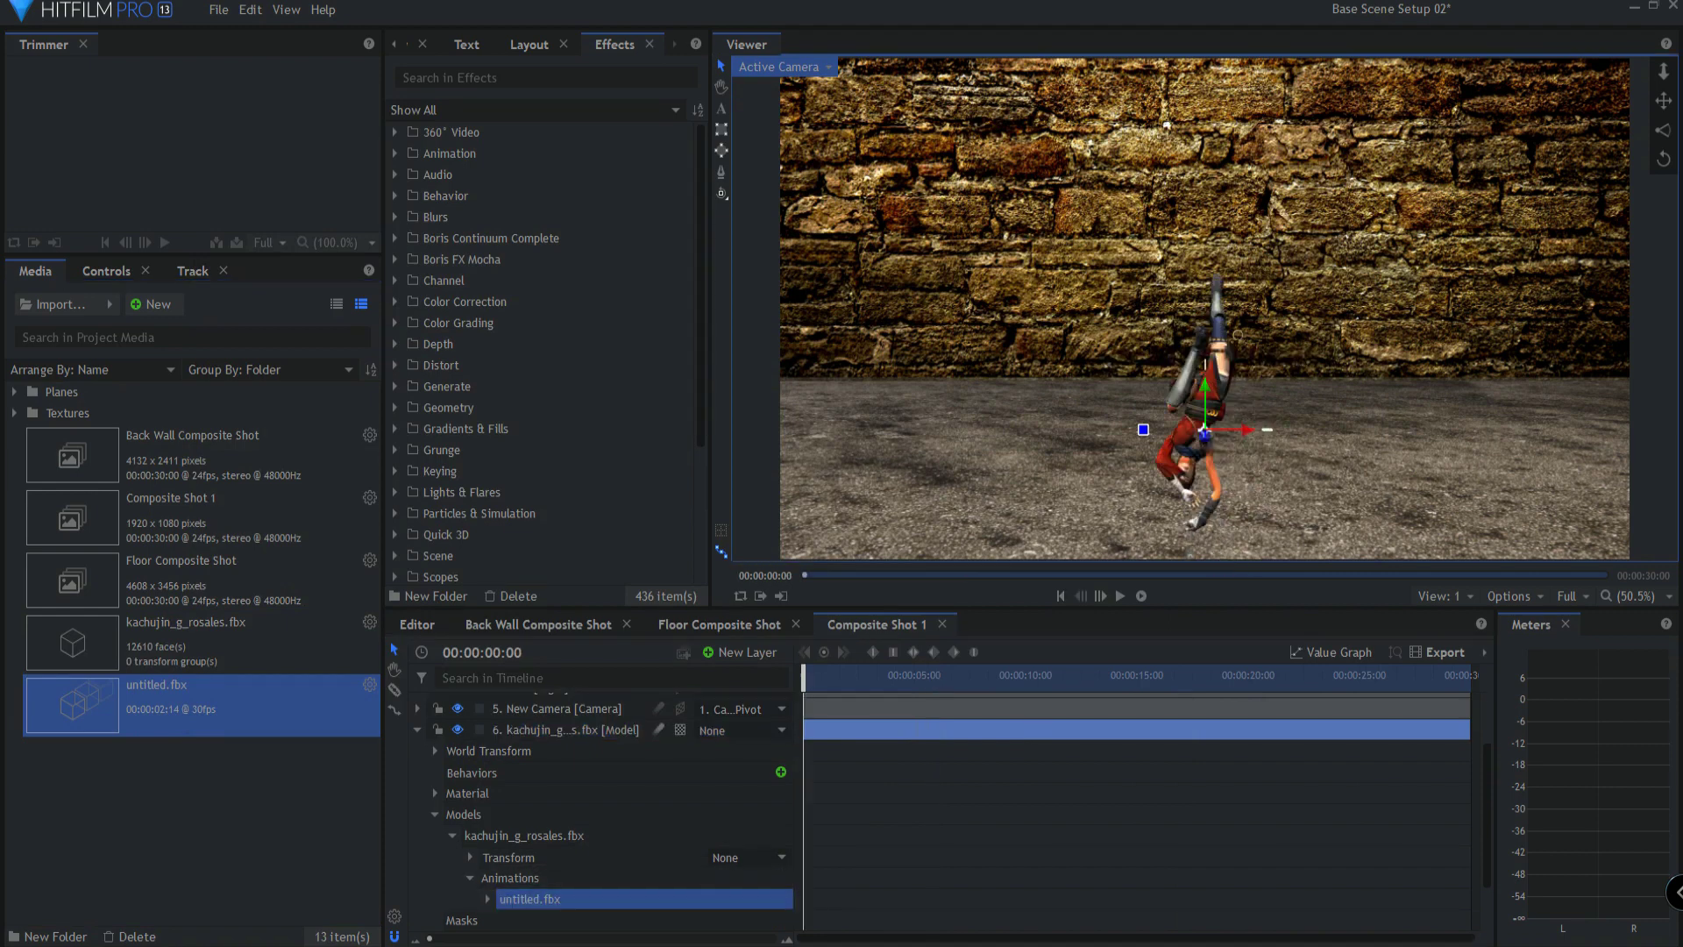
mouse_move(804, 675)
mouse_down()
mouse_move(857, 679)
mouse_move(804, 678)
mouse_up()
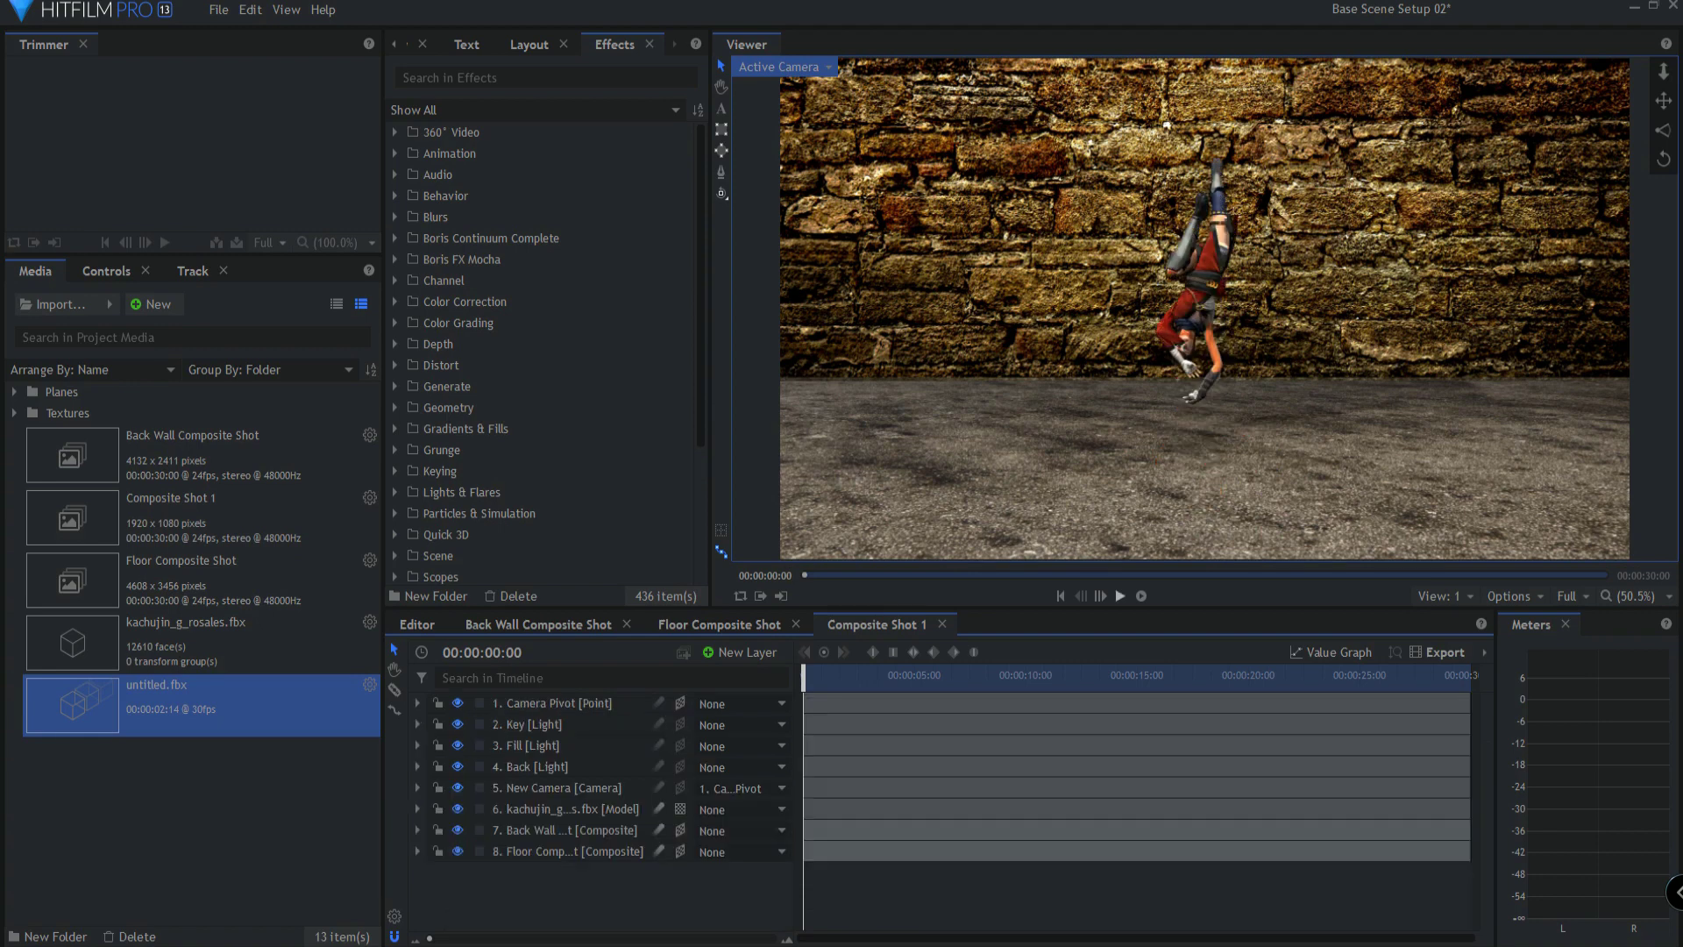
click(1121, 596)
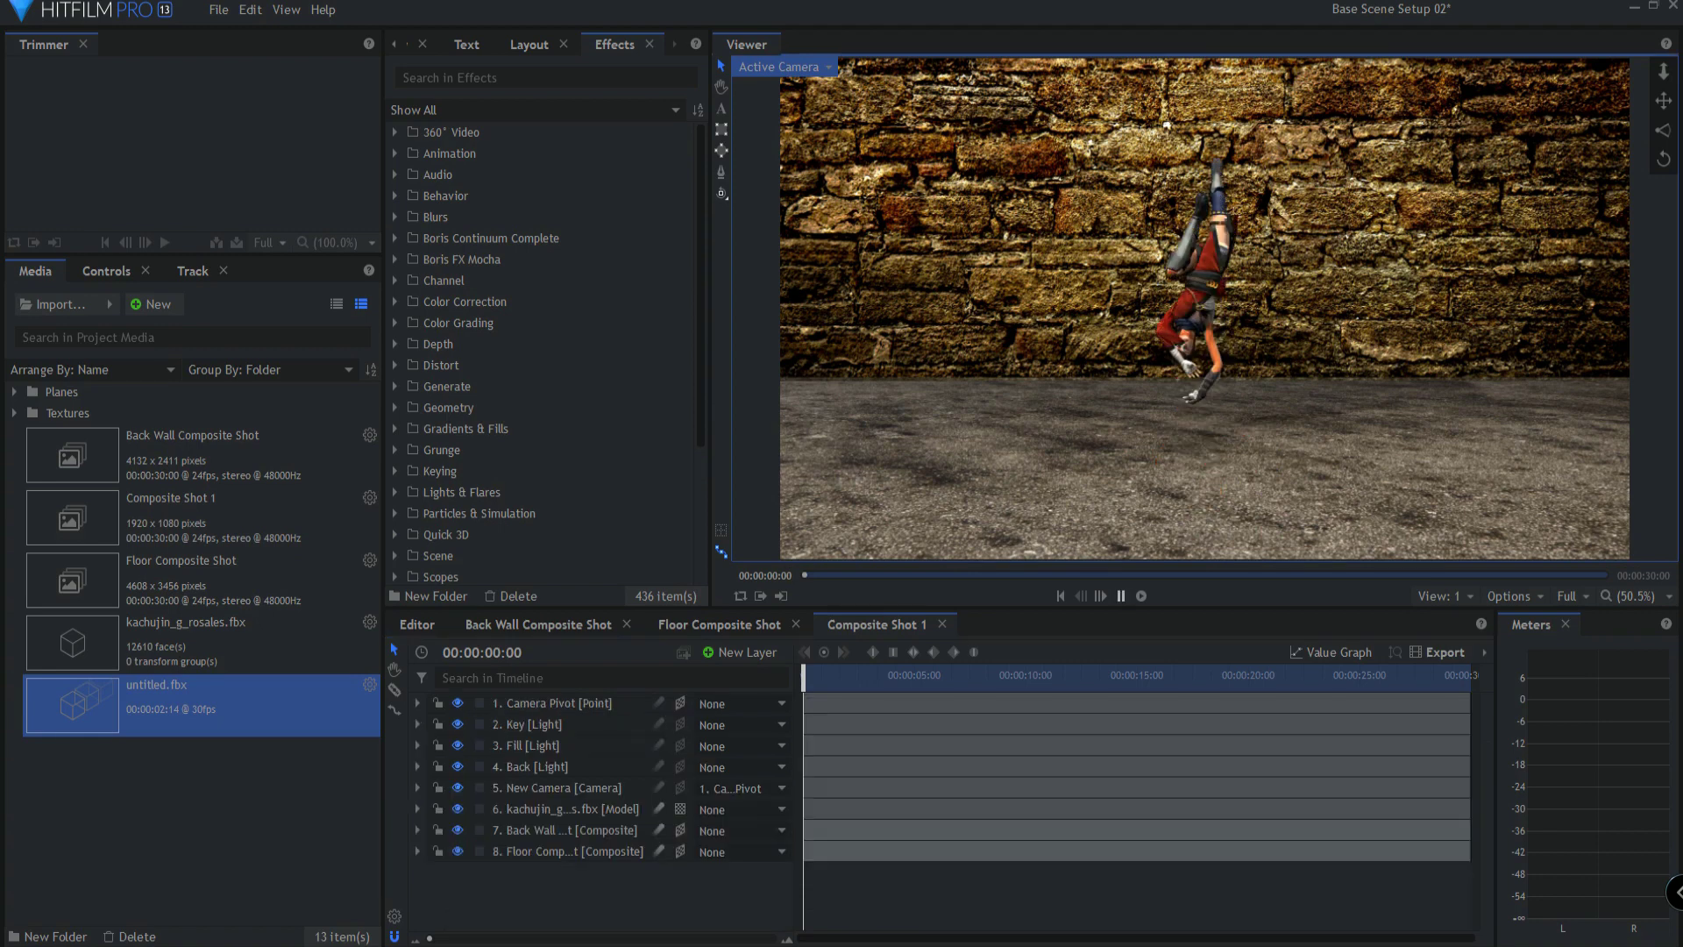